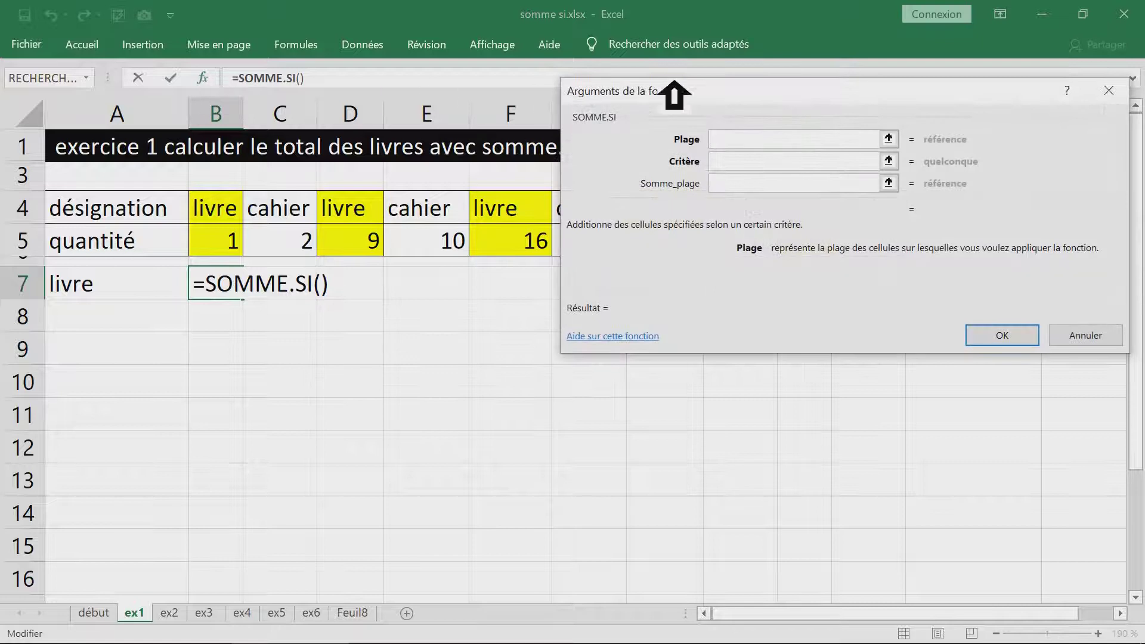
- Set the SOMME.SI range to $B$4:$K$4 as an absolute reference and its criterion to A7
drag(730, 92, 471, 336)
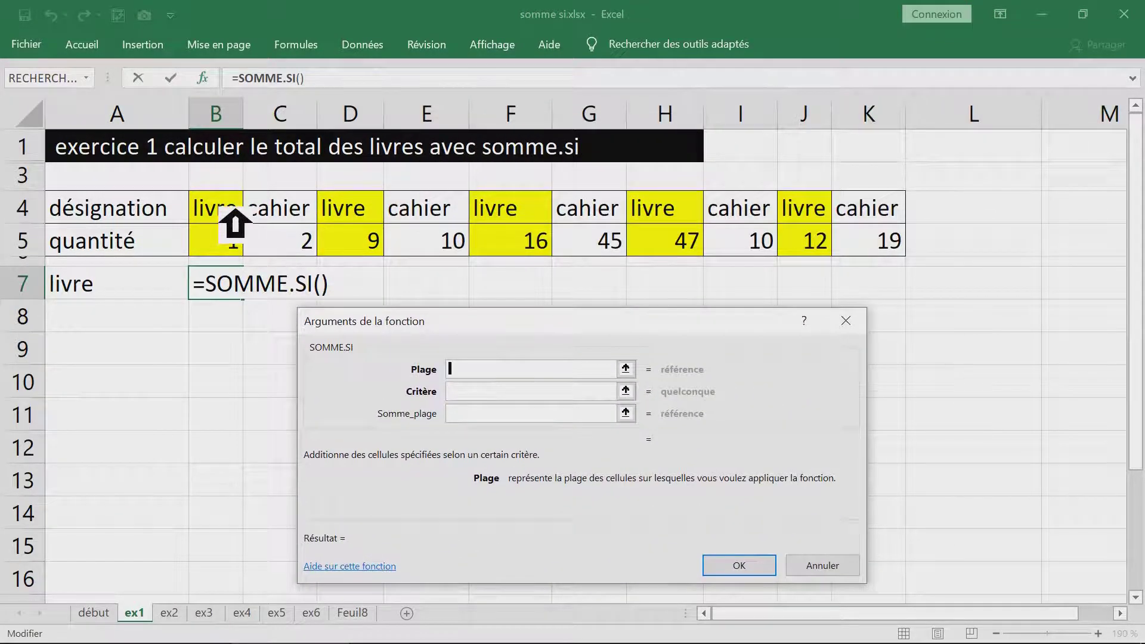
click(235, 224)
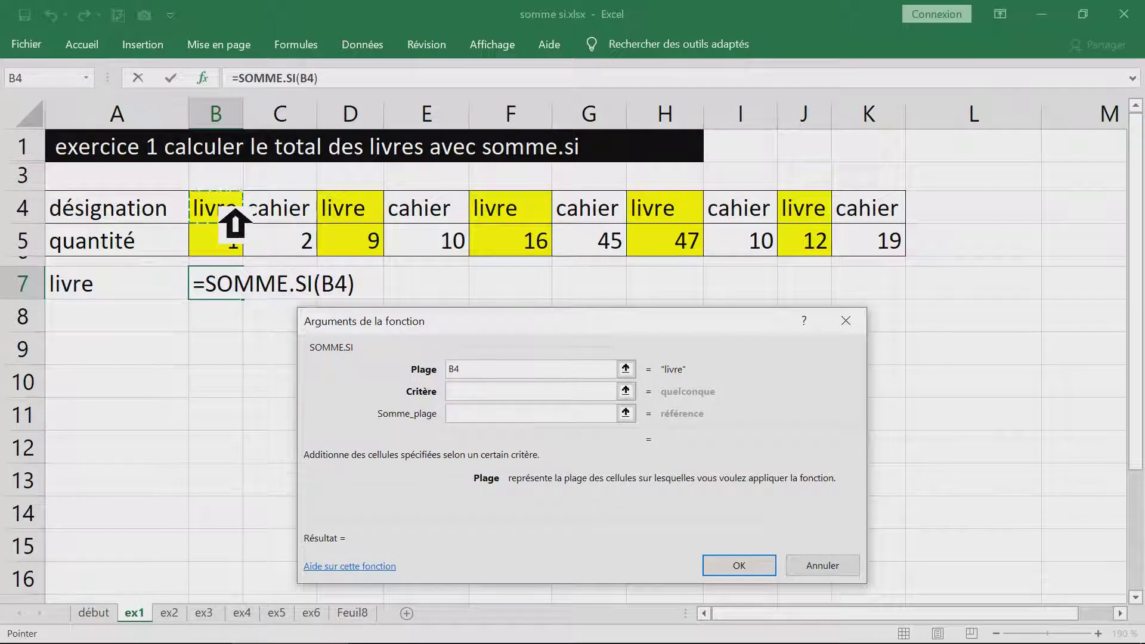
drag(235, 223, 899, 225)
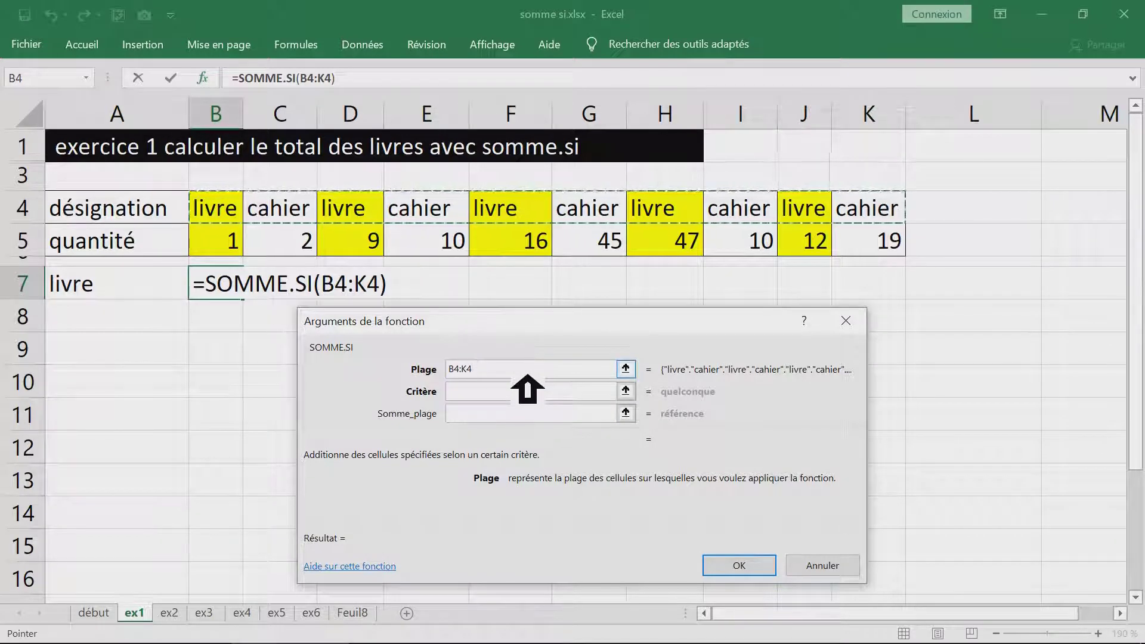
key(F4)
drag(562, 329, 783, 155)
click(705, 219)
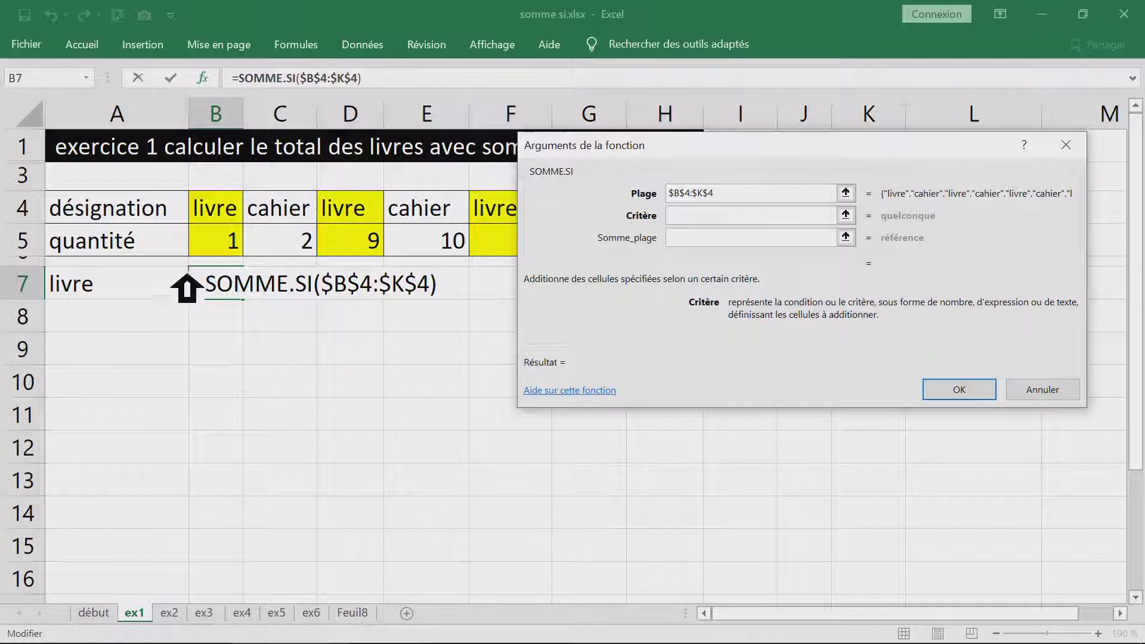
click(159, 291)
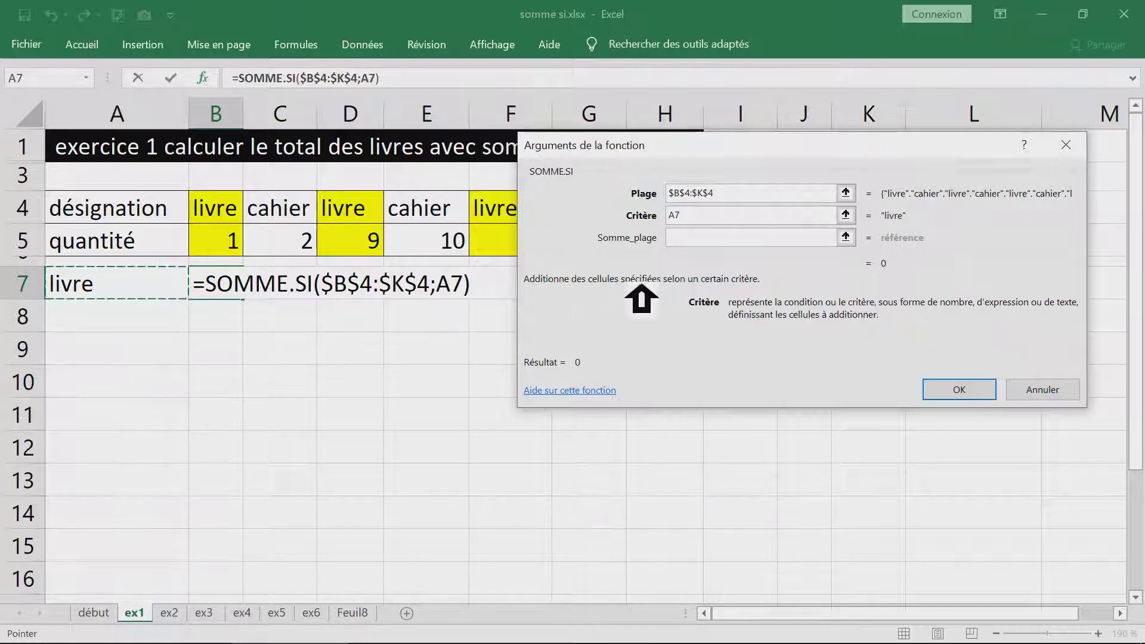
- Set the sum range to the absolute reference $B$5:$K$5 and confirm the SOMME.SI formula in B7
click(709, 240)
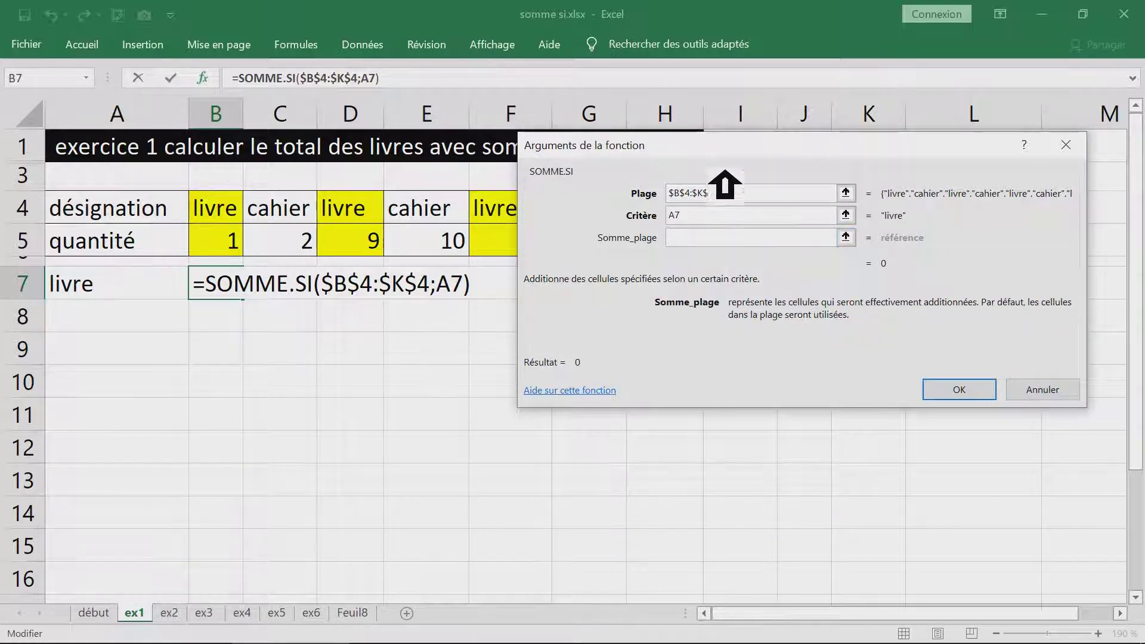
drag(723, 150, 522, 386)
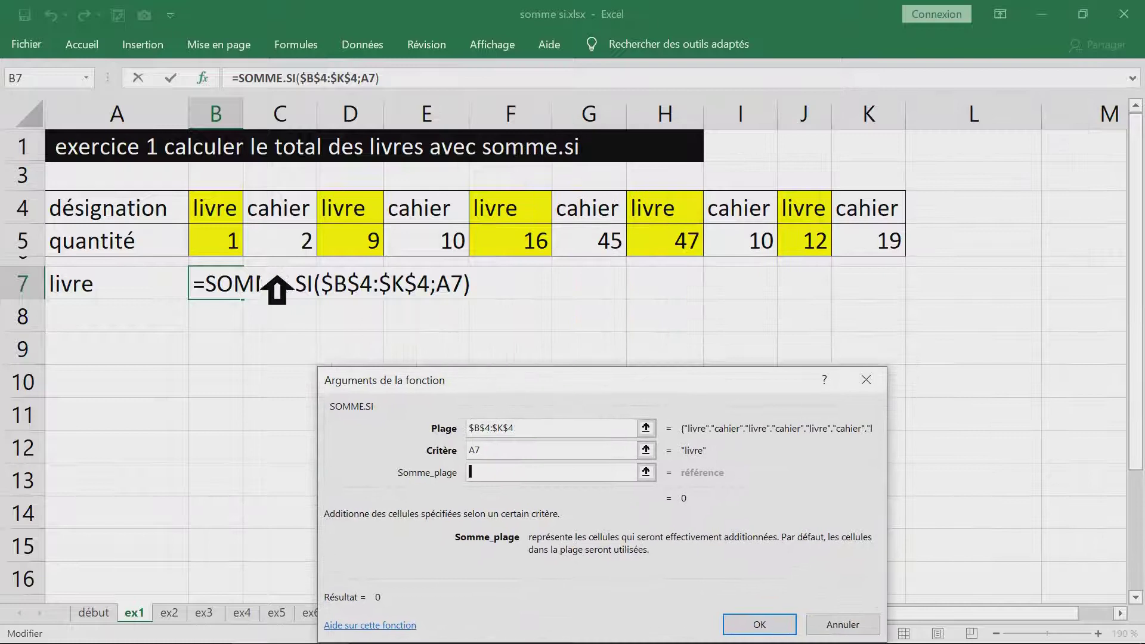
click(238, 251)
drag(237, 251, 888, 251)
key(F4)
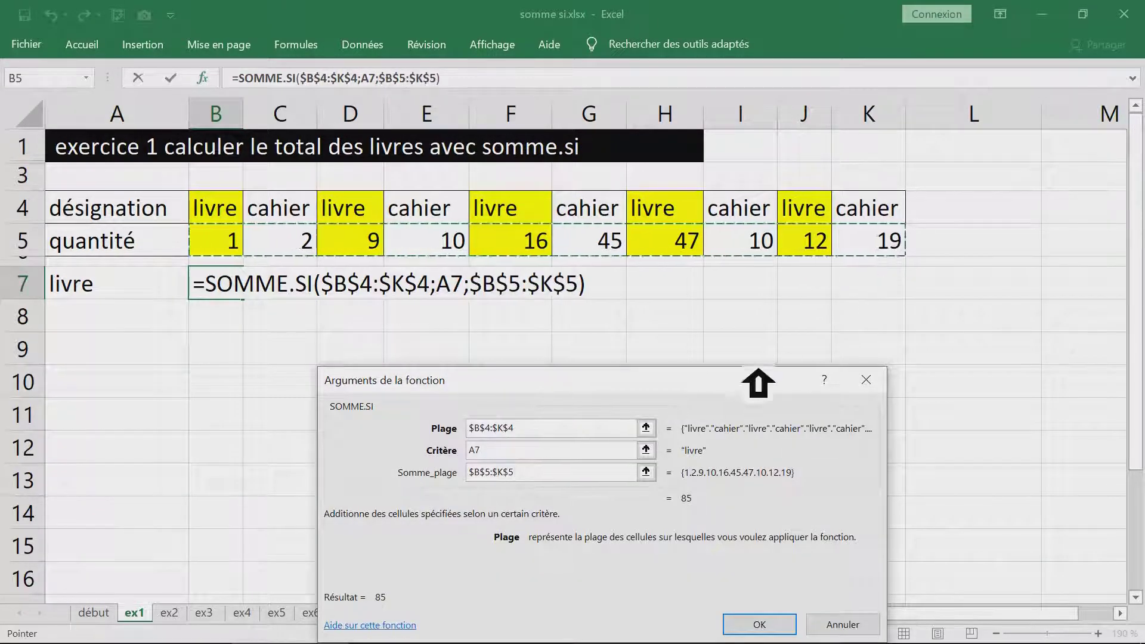
drag(697, 379, 764, 23)
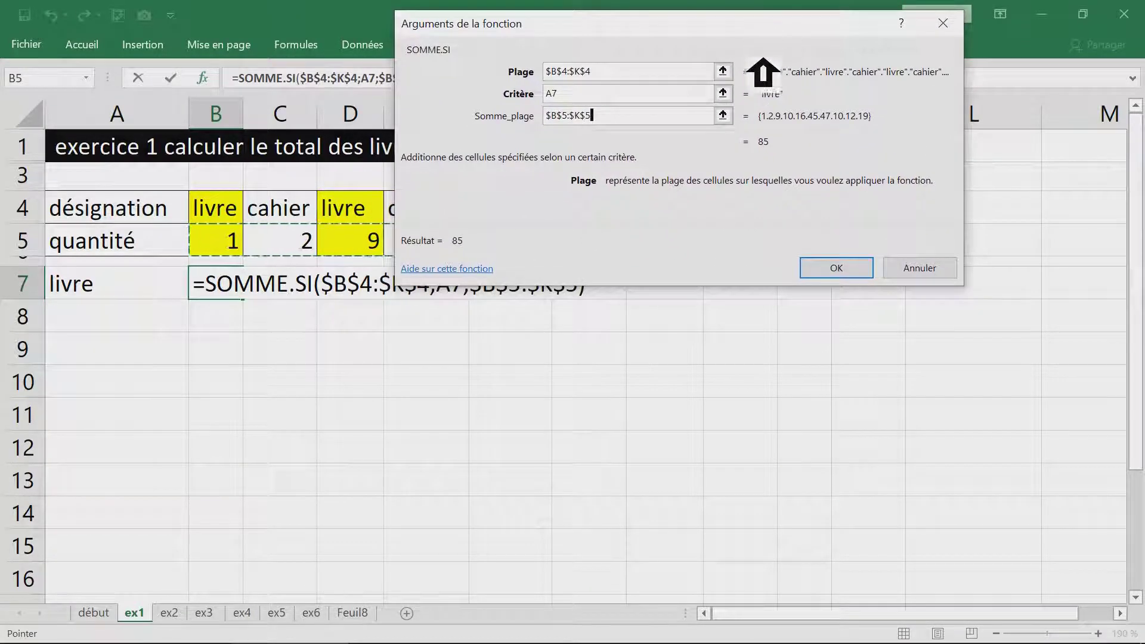
click(847, 268)
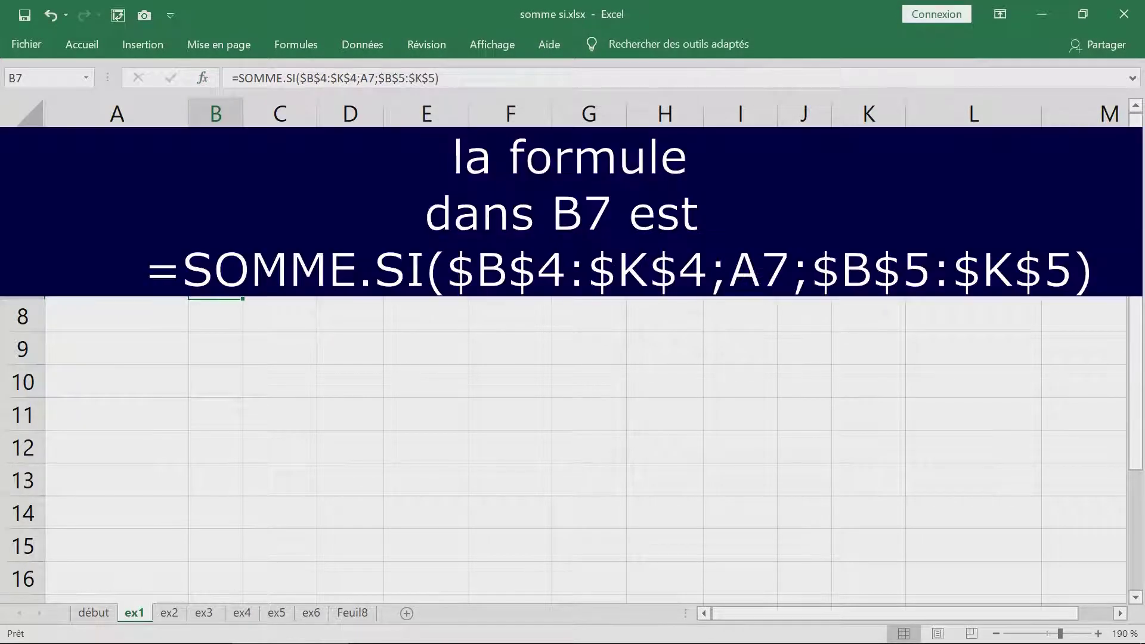
- Unhide row 2 on sheet ex1 and examine the reference solution in B2 and C2
drag(24, 148, 24, 154)
right_click(30, 150)
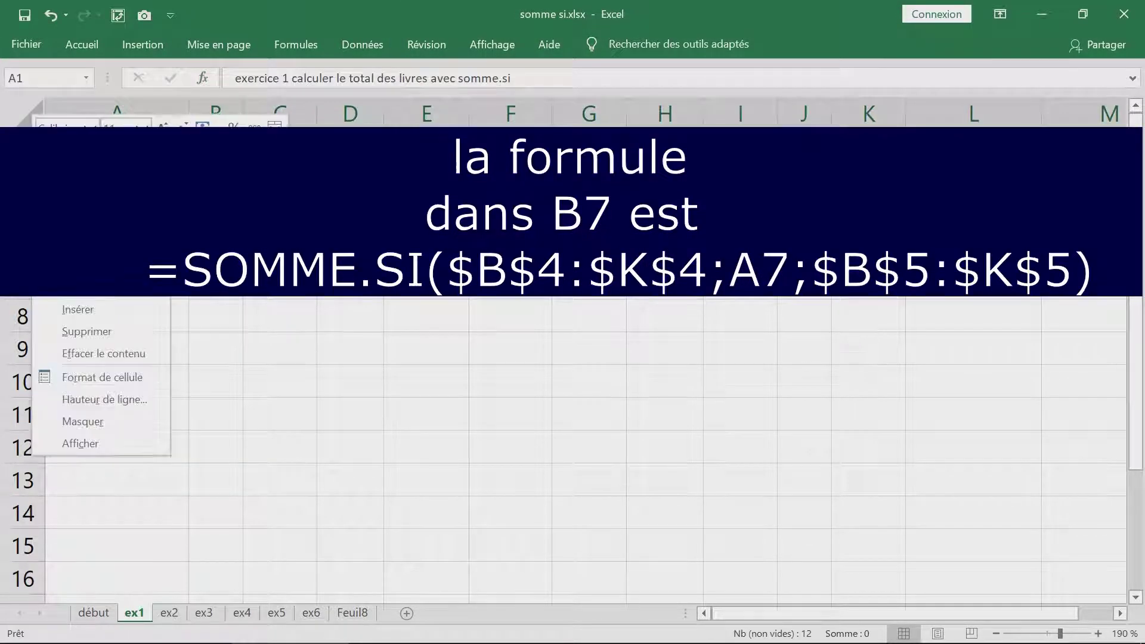
click(106, 446)
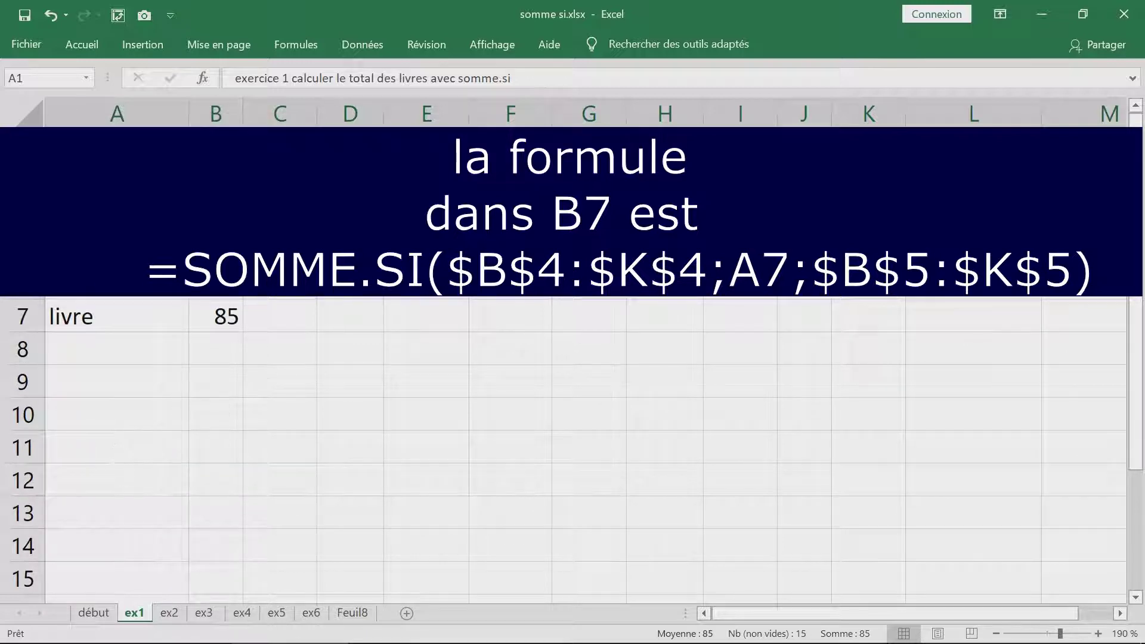
click(215, 178)
double_click(280, 178)
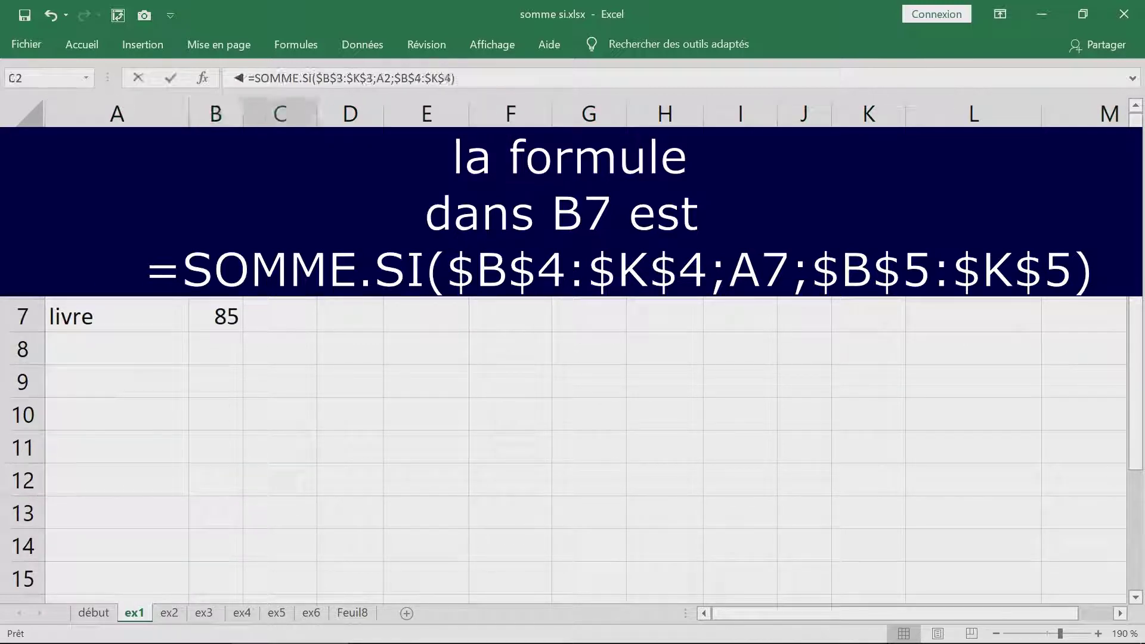
key(Escape)
click(215, 177)
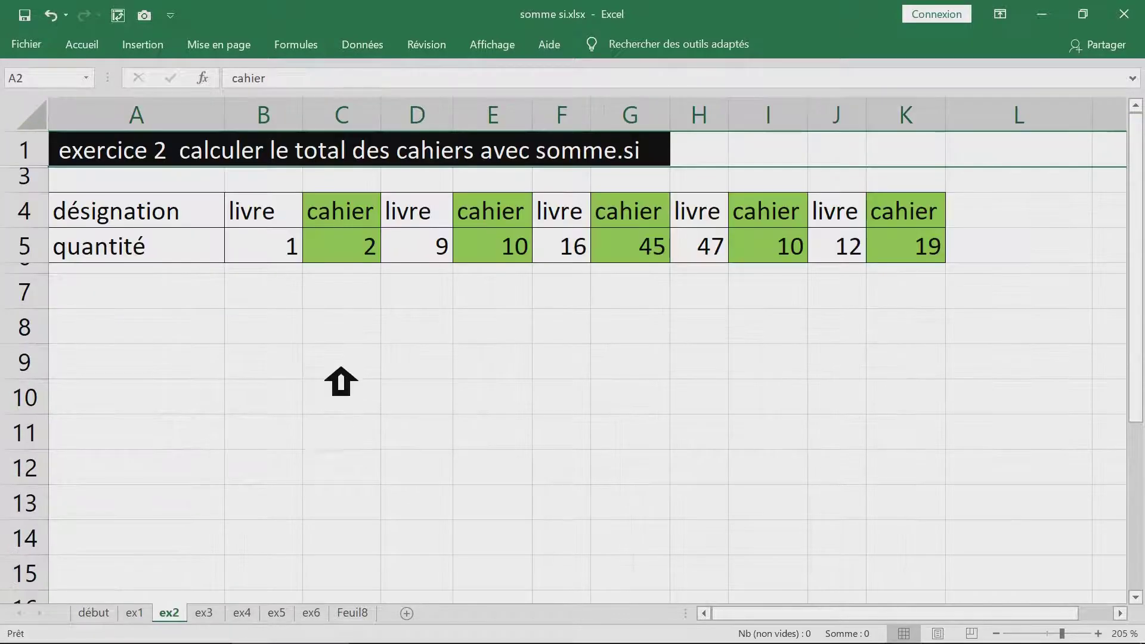
- Enter the label cahier in cell A7 of sheet ex2
click(349, 251)
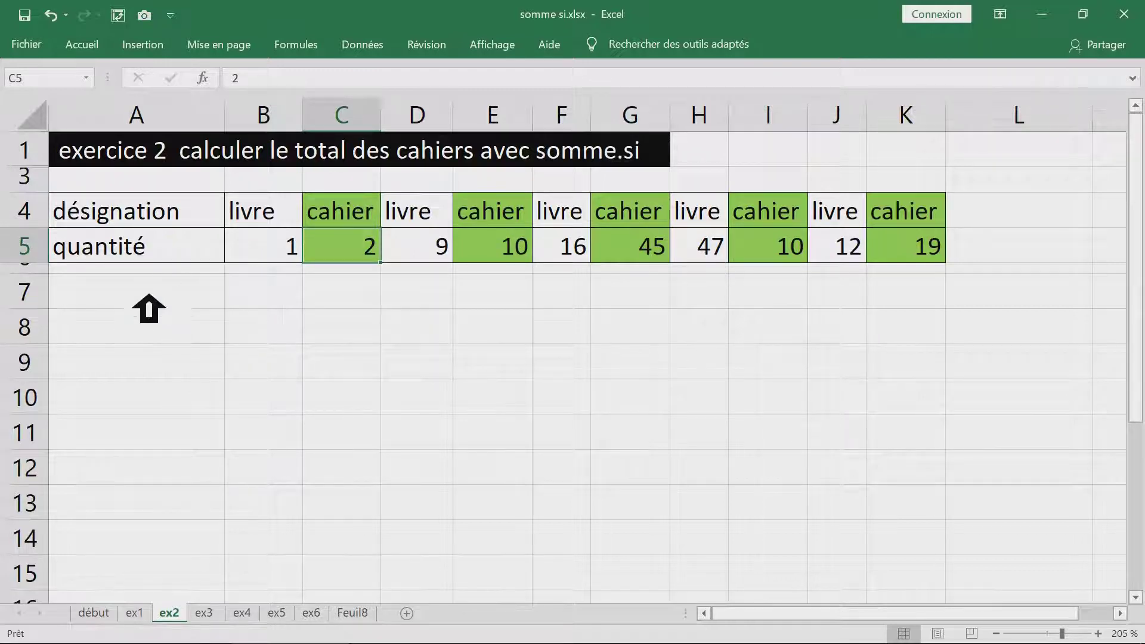
click(185, 295)
text(cahier)
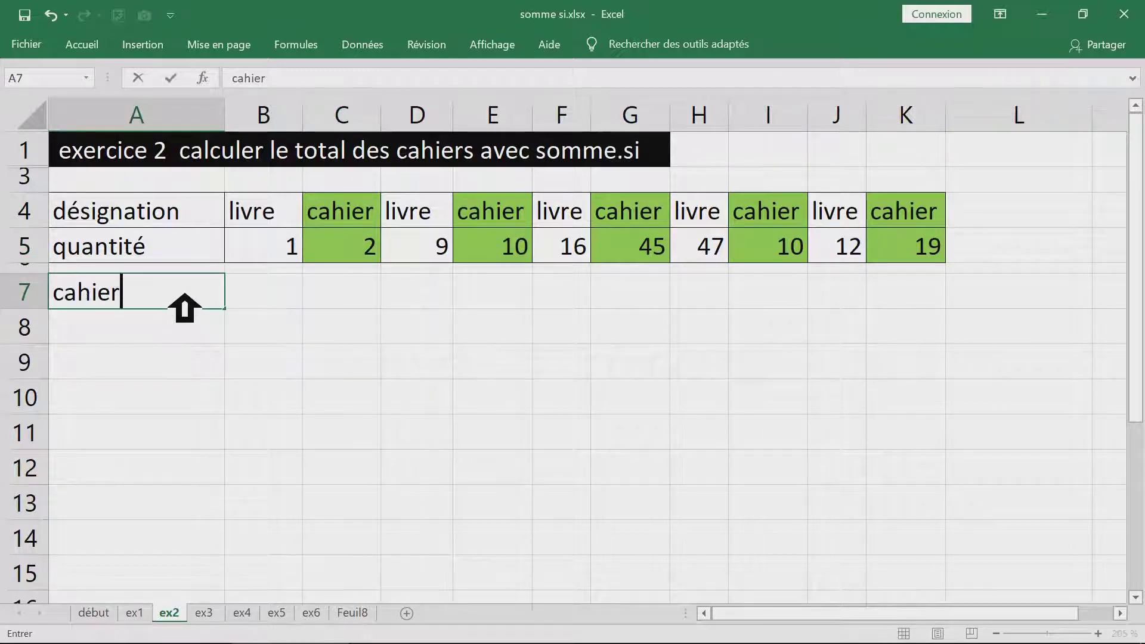
- Start a SOMME.SI formula in B7 of sheet ex2 and open its function arguments
click(289, 302)
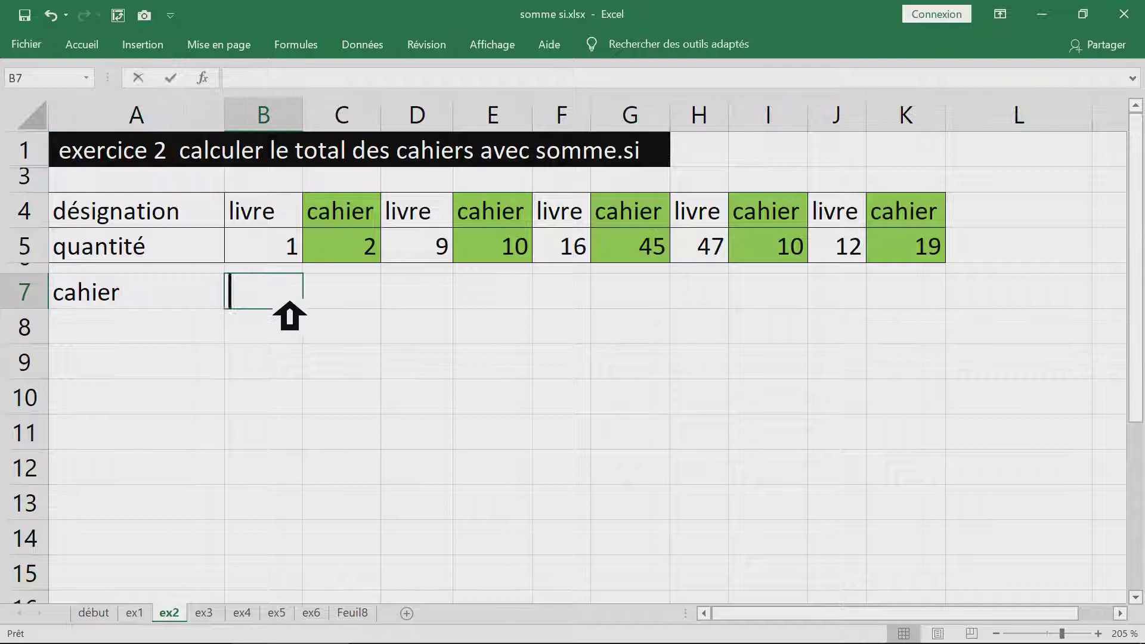
text()s)
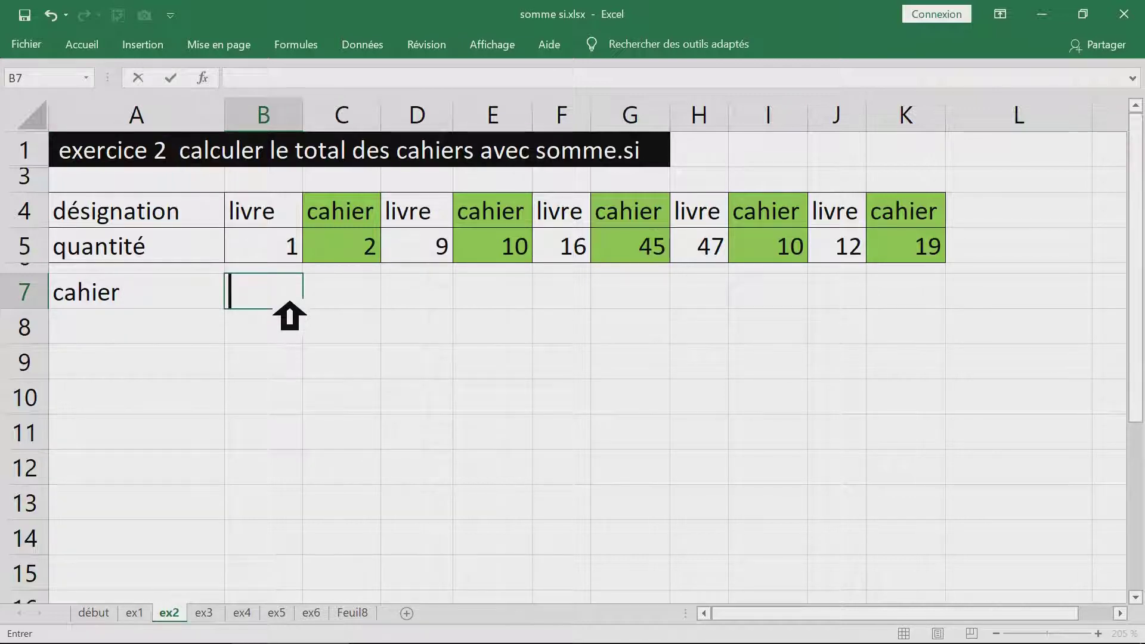
text(=somme)
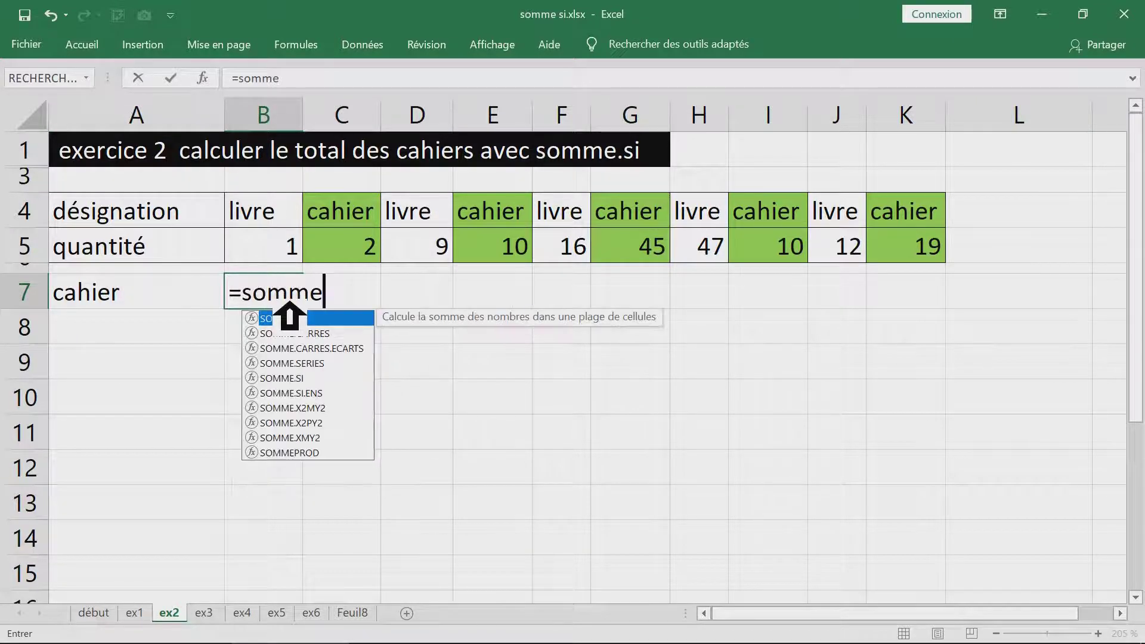
click(301, 379)
double_click(301, 379)
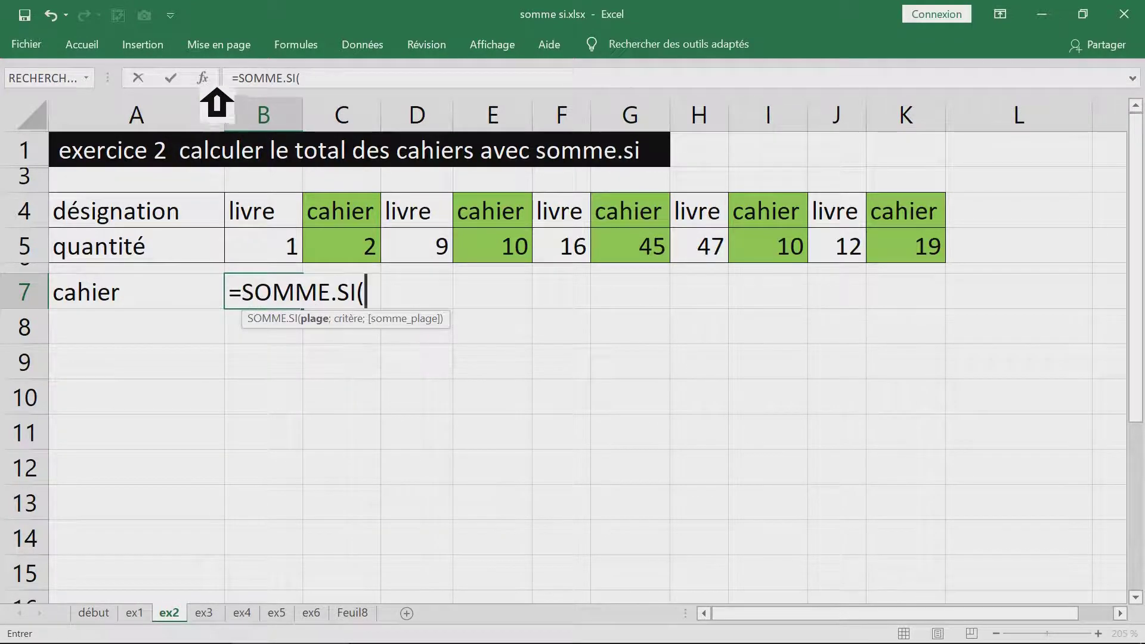
click(203, 78)
- Set the SOMME.SI range to B4:K4 and its criterion to cell A7
drag(621, 43, 623, 359)
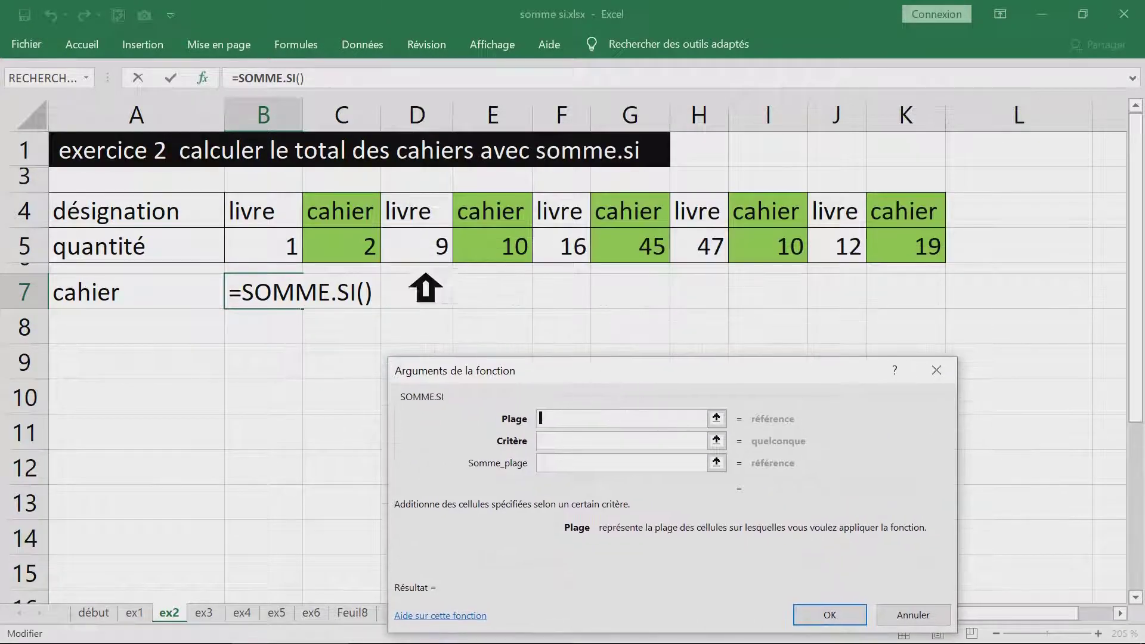
click(288, 223)
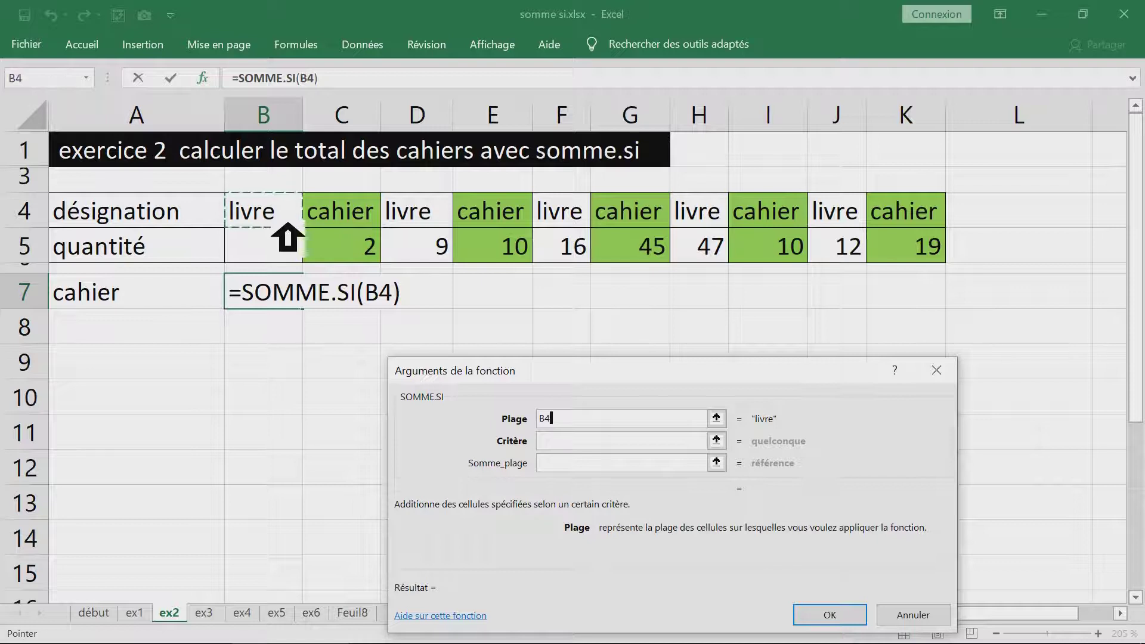
drag(288, 235, 924, 227)
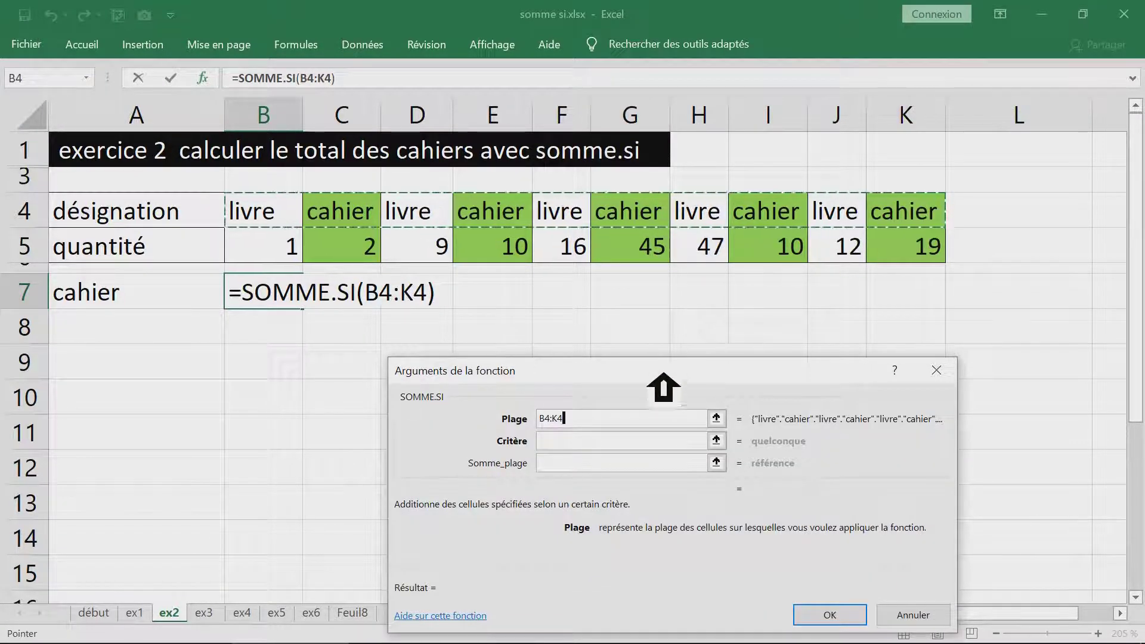
drag(661, 370, 676, 168)
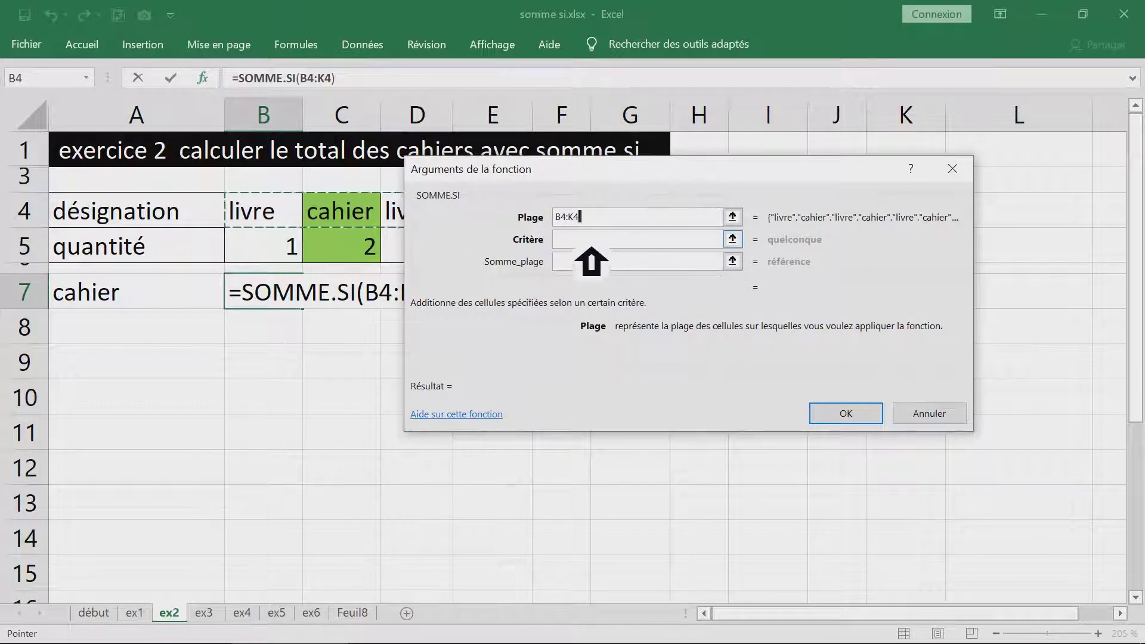
click(591, 241)
click(147, 297)
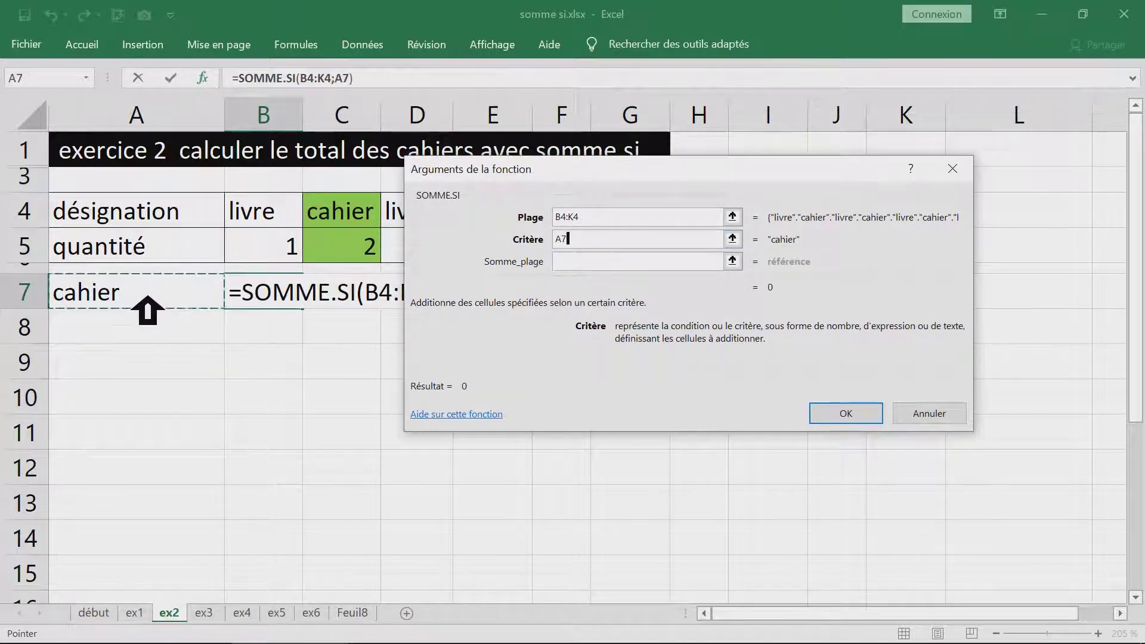
- Set the sum range to B5:K5 and confirm the cahier total formula in B7
click(591, 262)
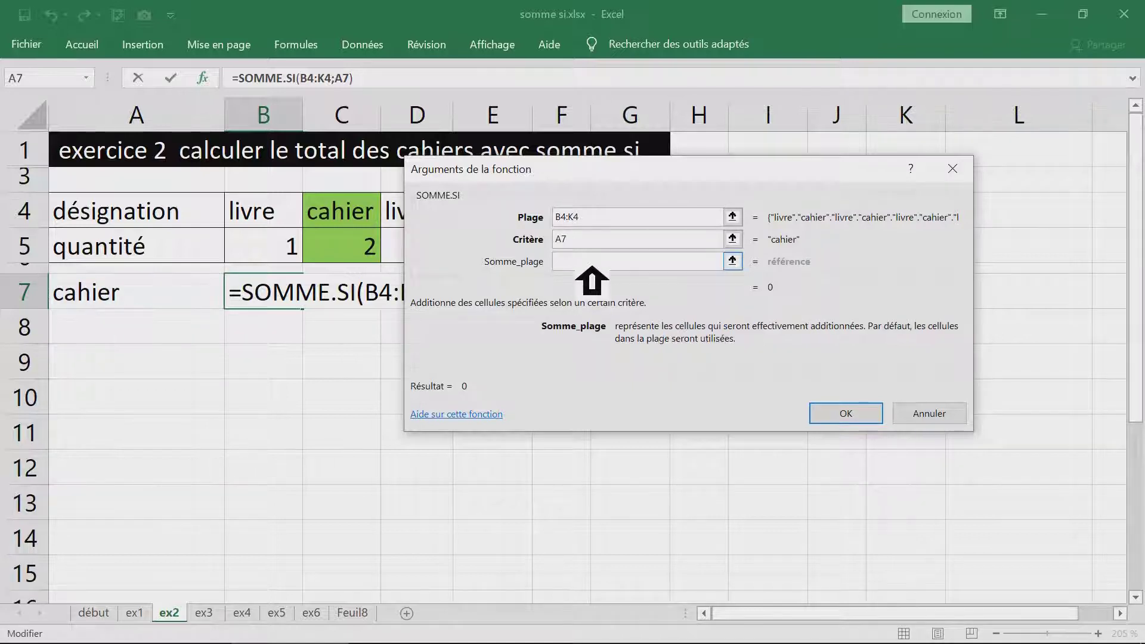
drag(660, 175, 666, 330)
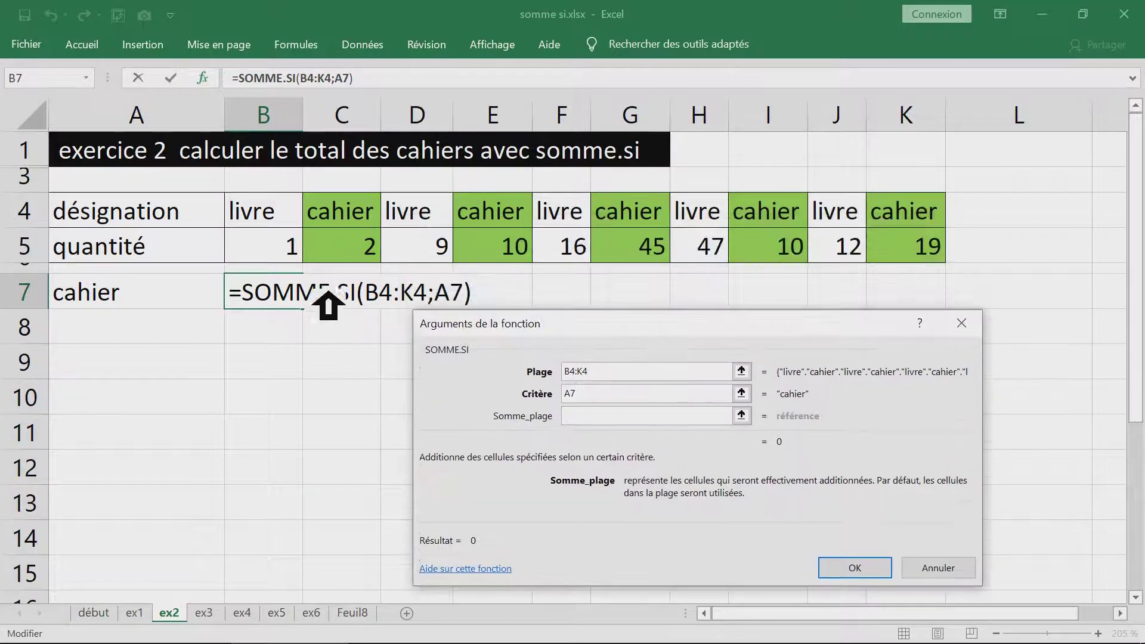
click(270, 254)
drag(270, 262, 926, 259)
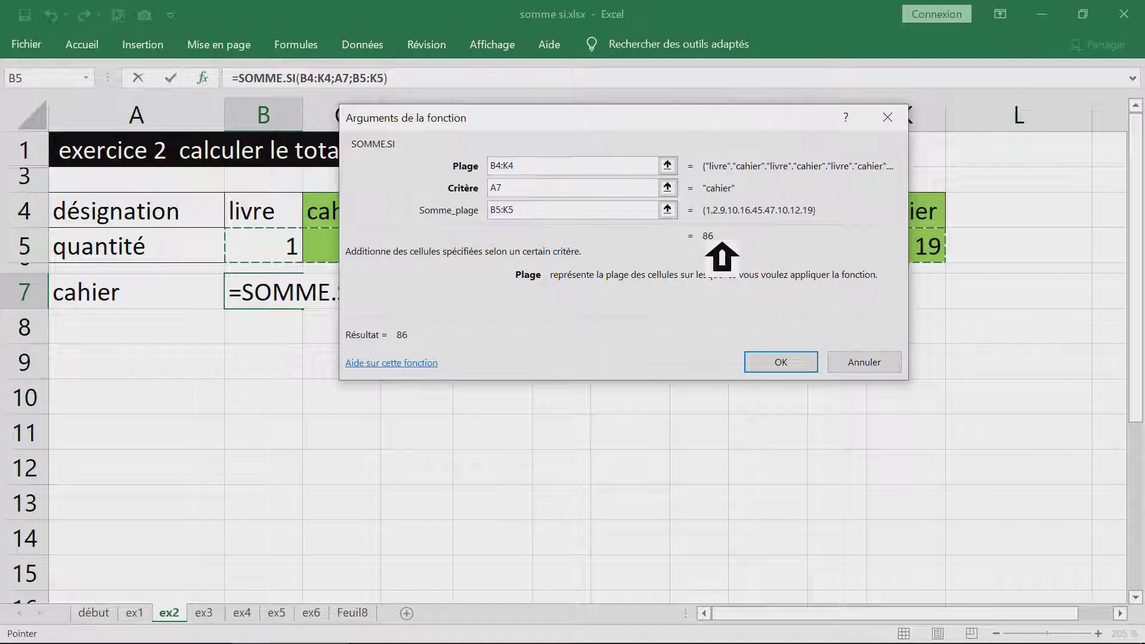
click(794, 358)
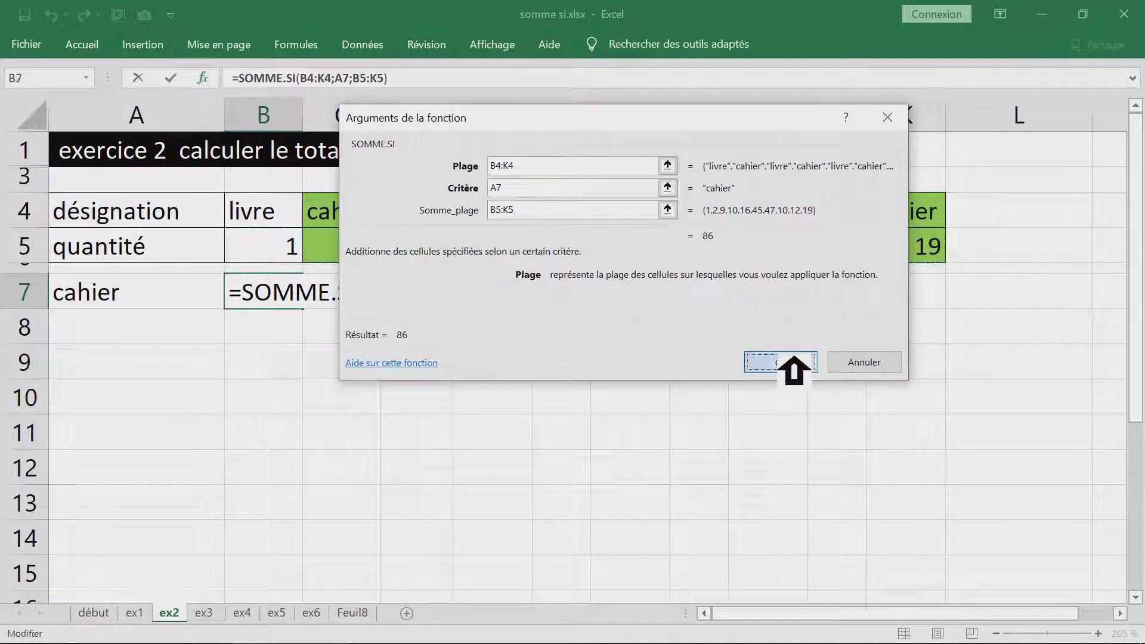
drag(598, 131, 692, 142)
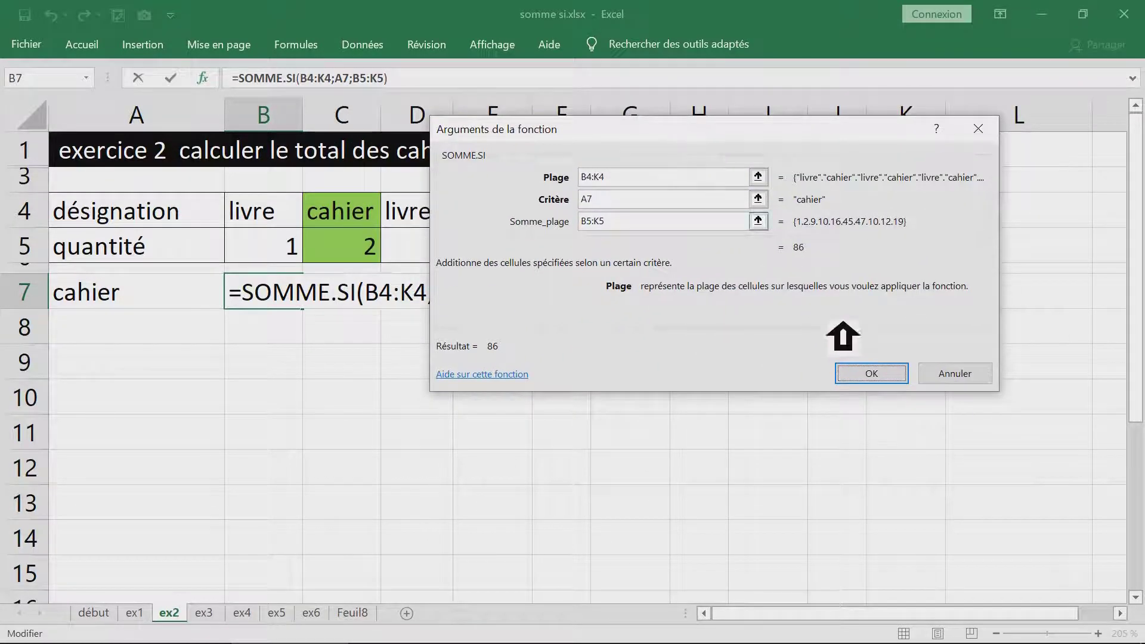
click(880, 376)
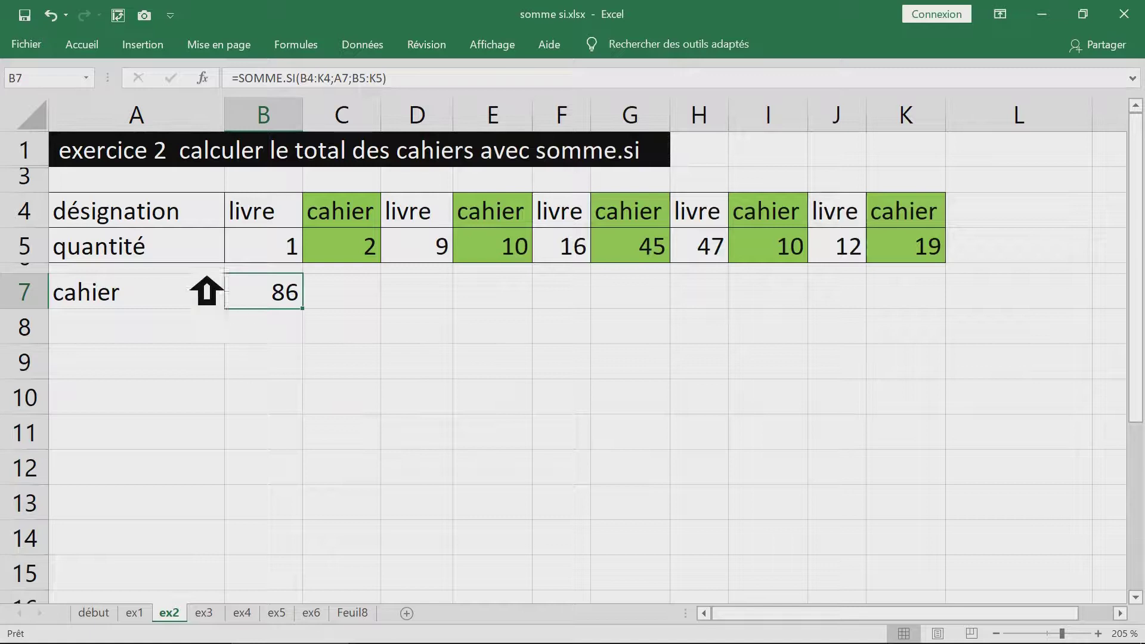
- Unhide row 2 on sheet ex2 and examine the reference formula shown there
drag(54, 158, 43, 197)
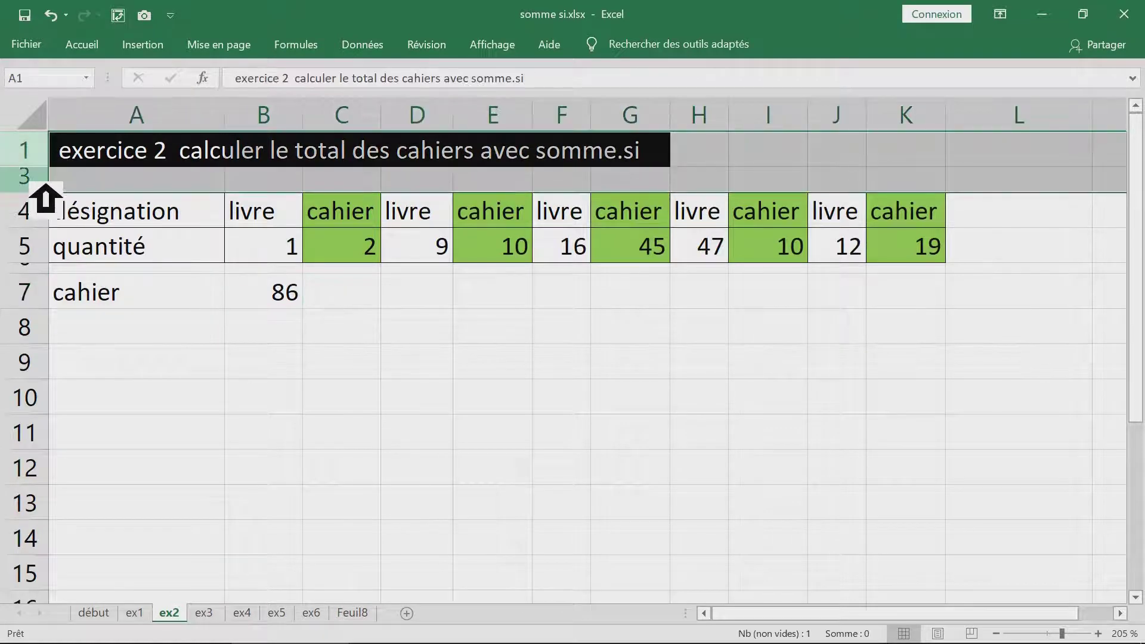
right_click(45, 197)
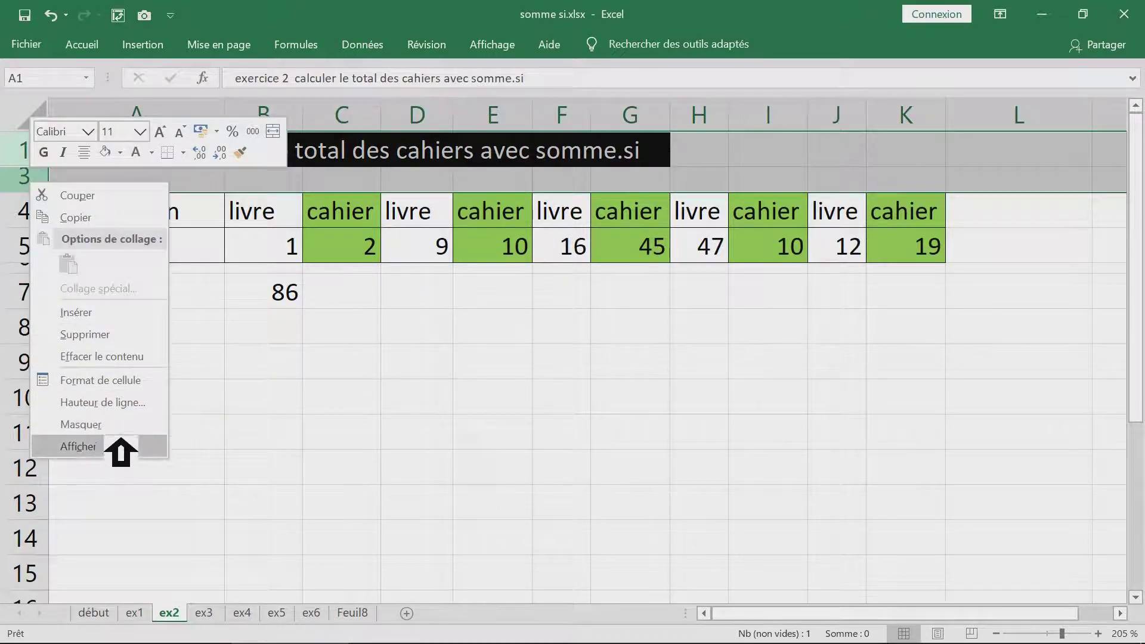
click(119, 447)
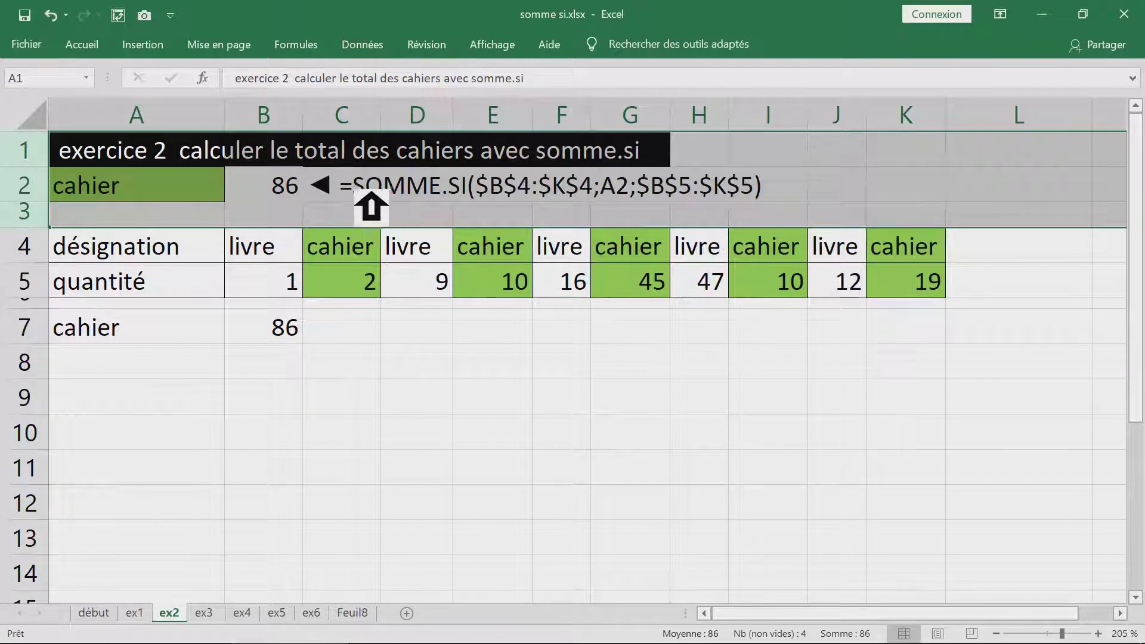
click(402, 186)
click(516, 185)
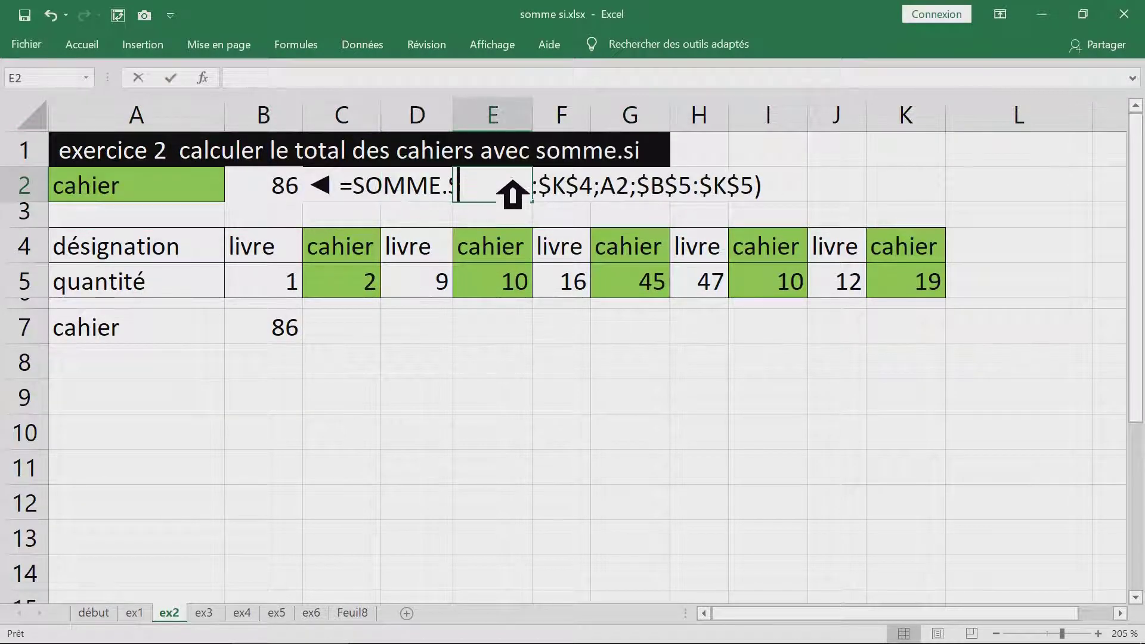
- Inspect the reference SOMME.SI formula in B2 of sheet ex2, highlighting its range $B$4:$K$4, and leave it unedited
click(334, 187)
double_click(296, 186)
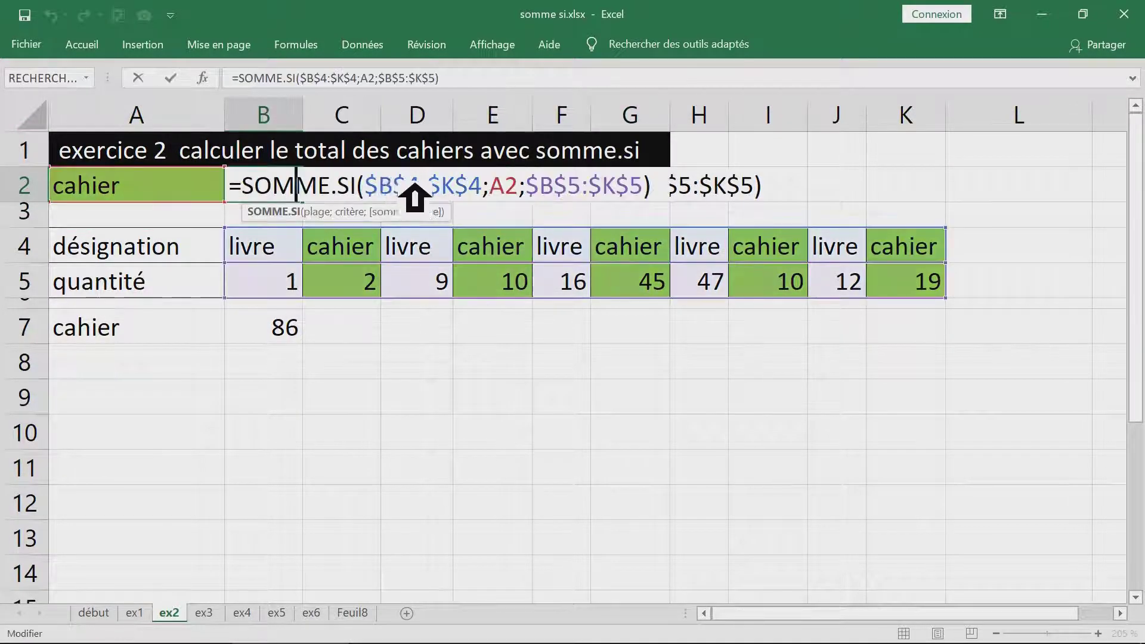
drag(364, 186, 481, 186)
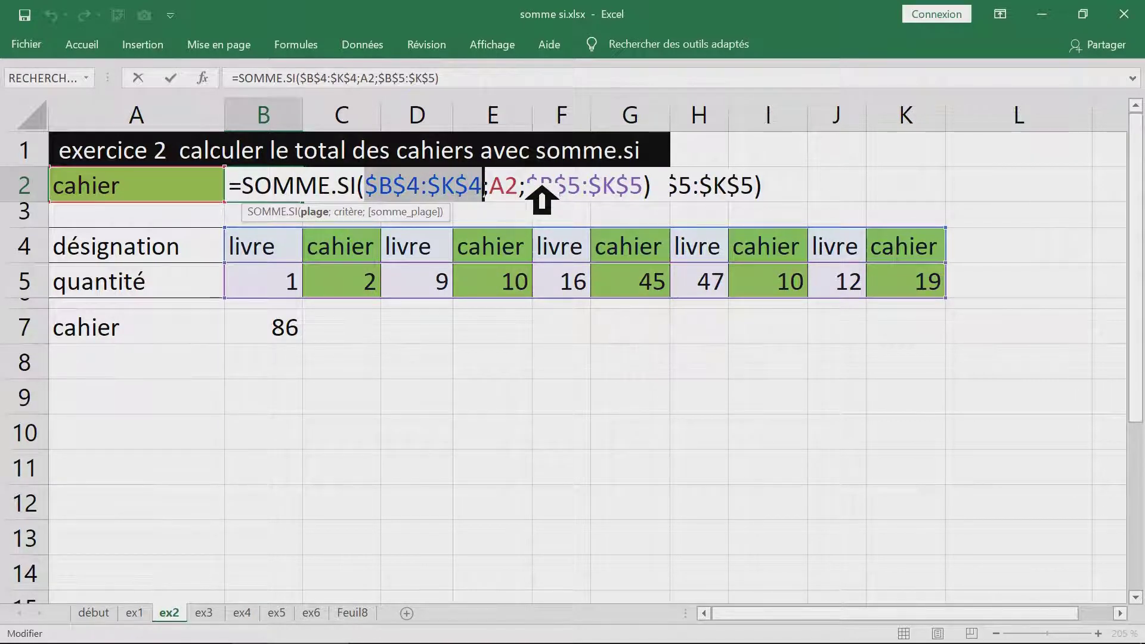
key(Escape)
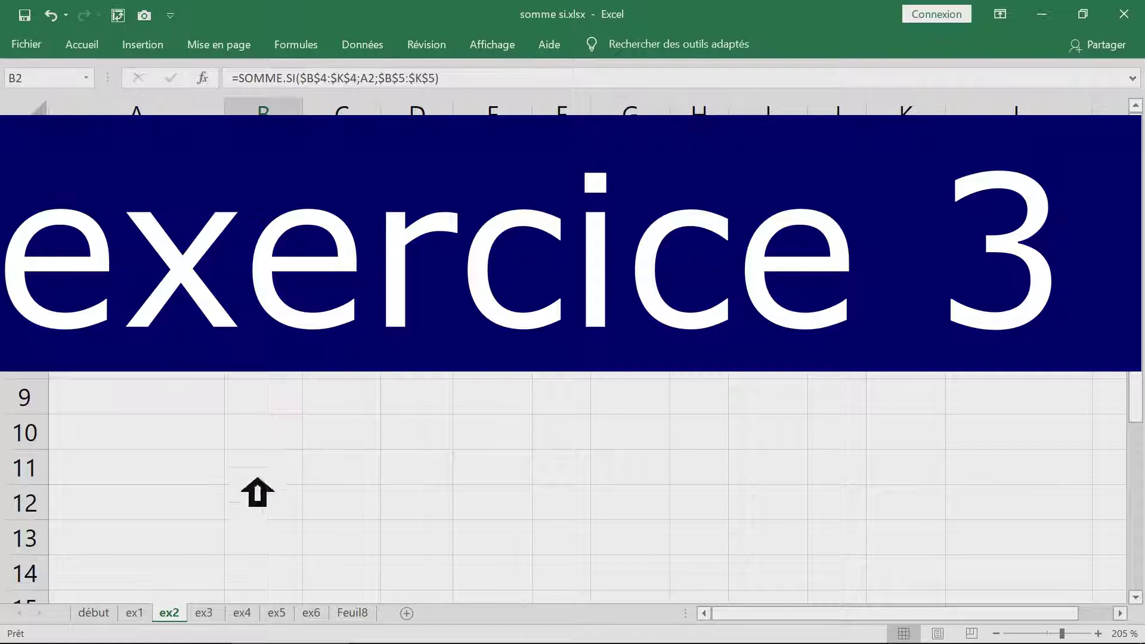
- Switch to sheet ex3 and examine the livre, cahier, cahier A and cahier B labels in row 5
click(210, 613)
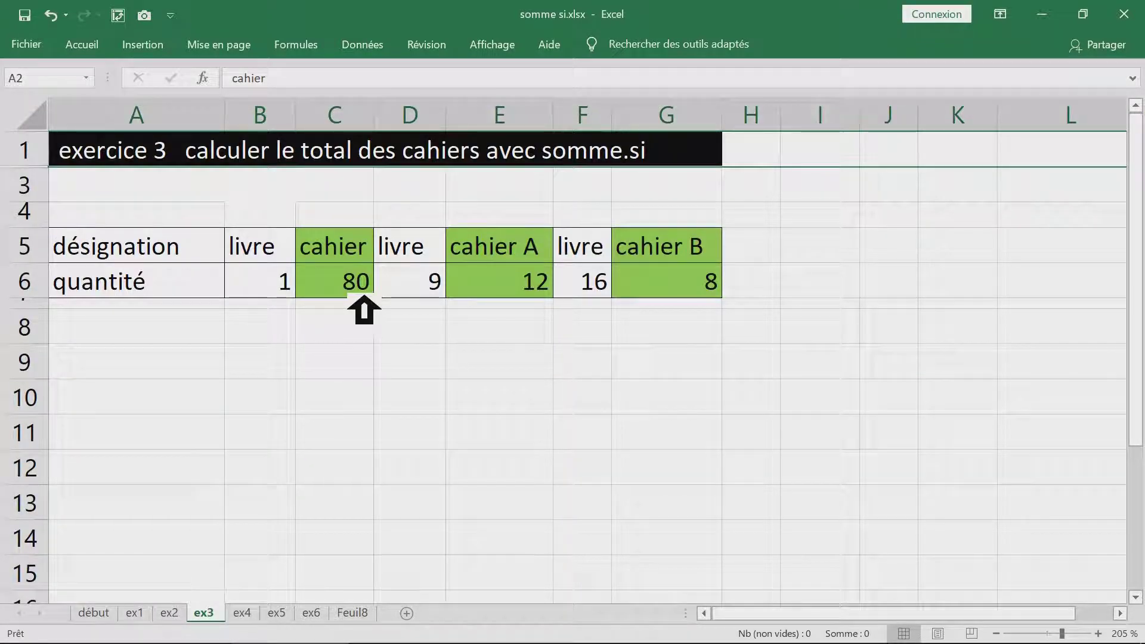
double_click(262, 250)
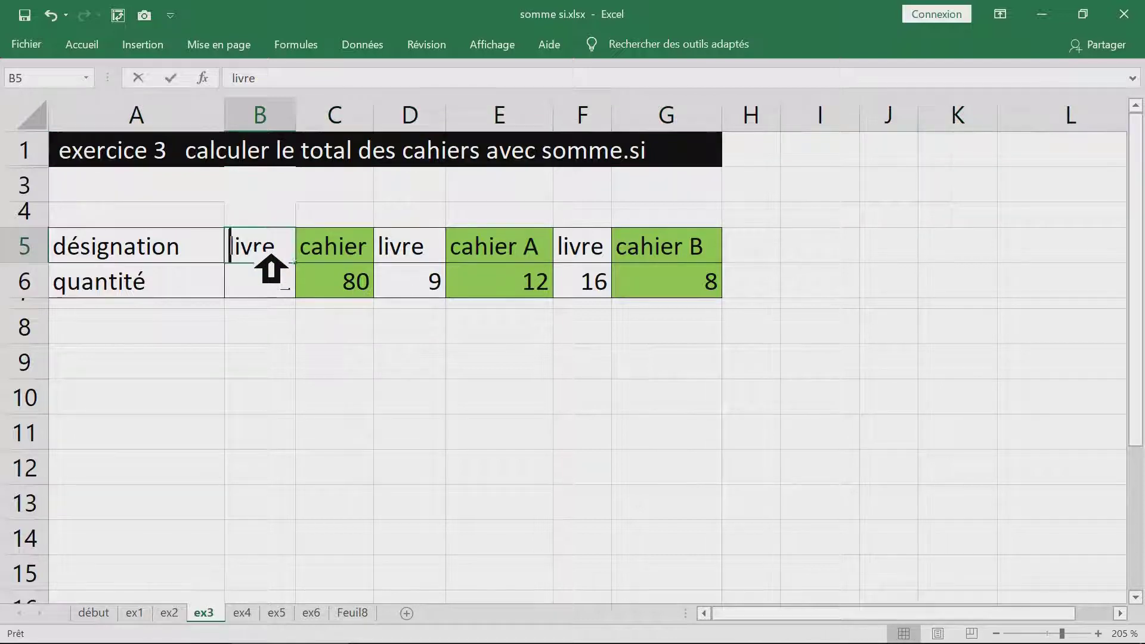
click(365, 255)
click(530, 255)
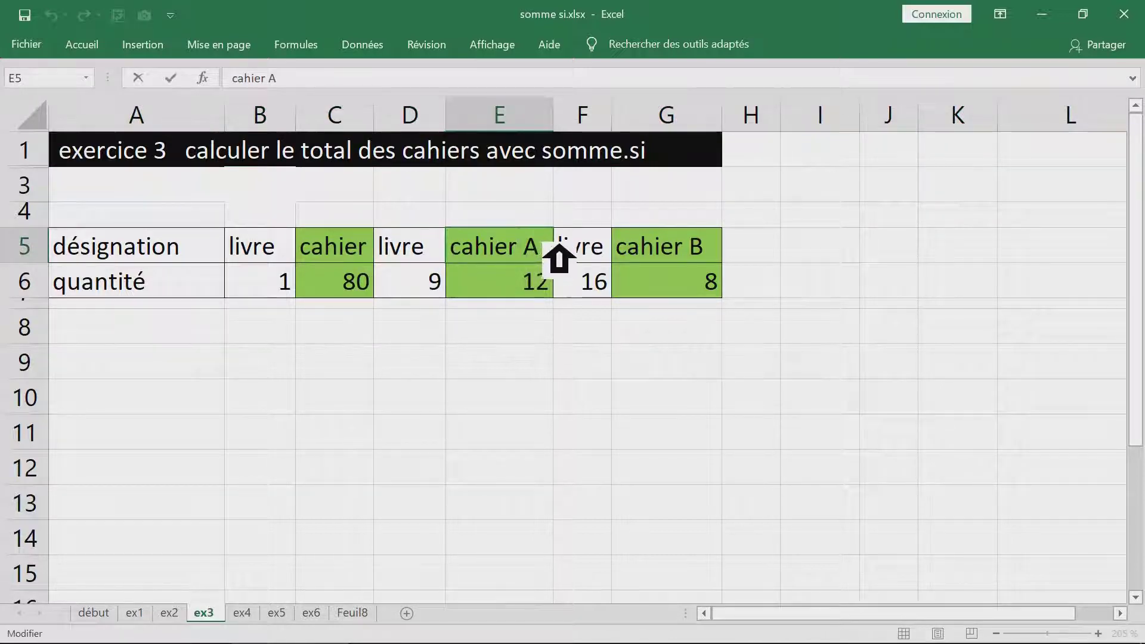
double_click(721, 248)
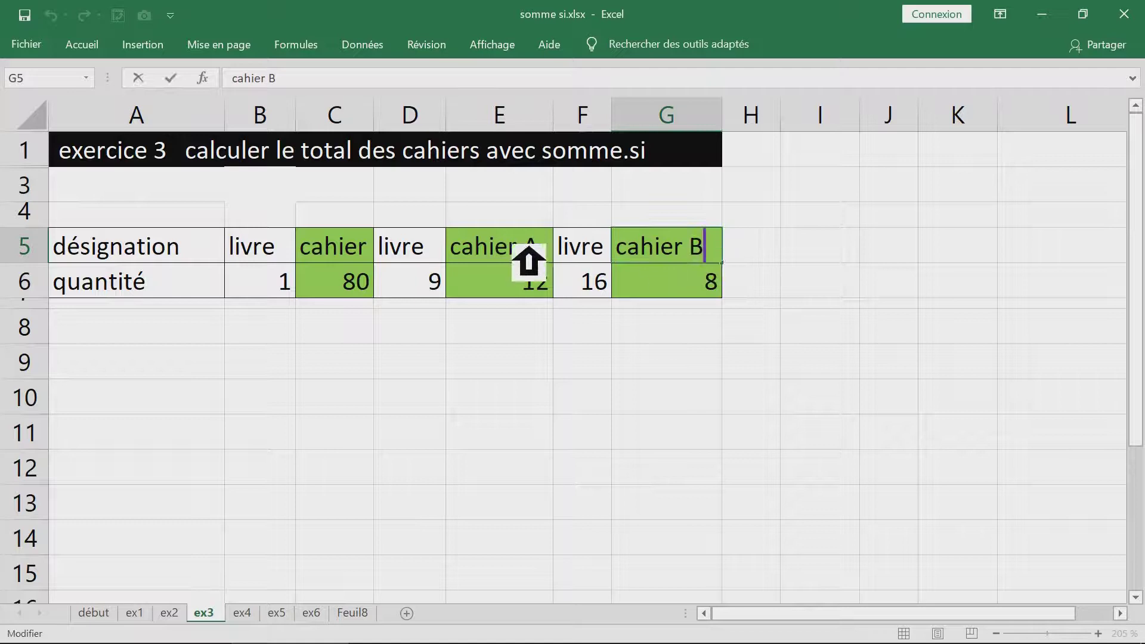
double_click(369, 248)
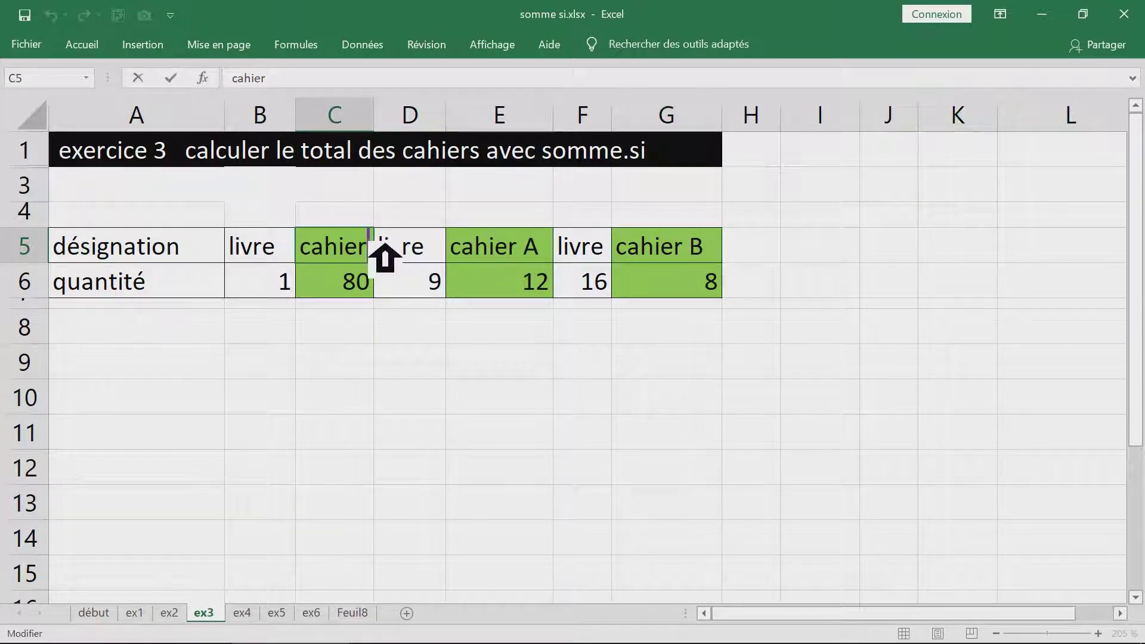
- Enter cahier in A8 and start a SOMME.SI formula in B8
click(166, 337)
text(cahier)
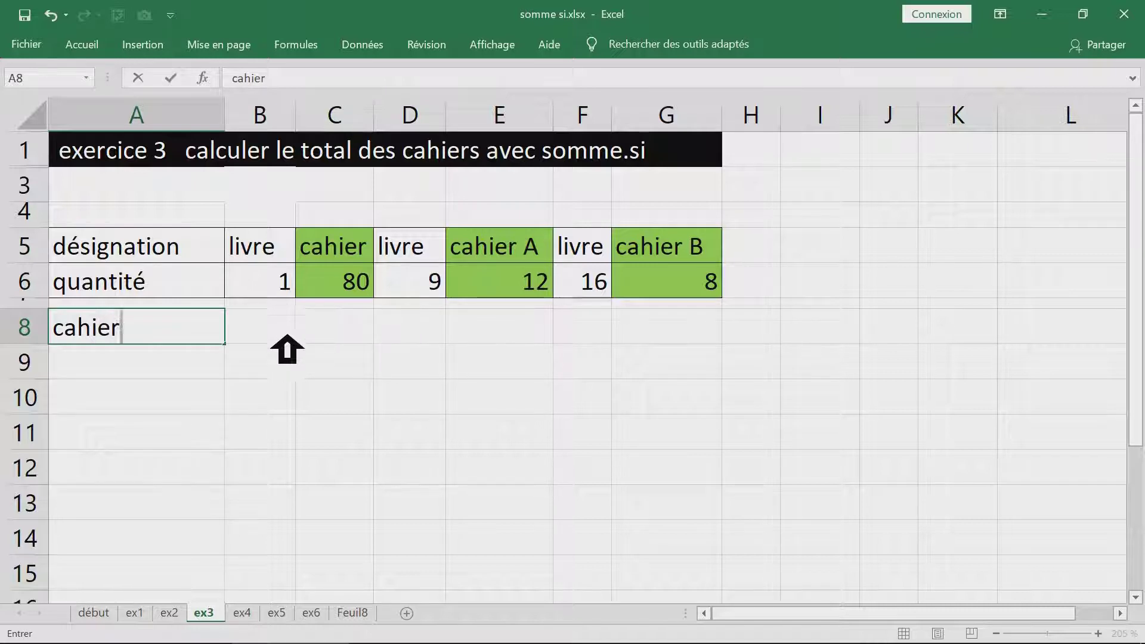
key(Tab)
text(=somme.si)
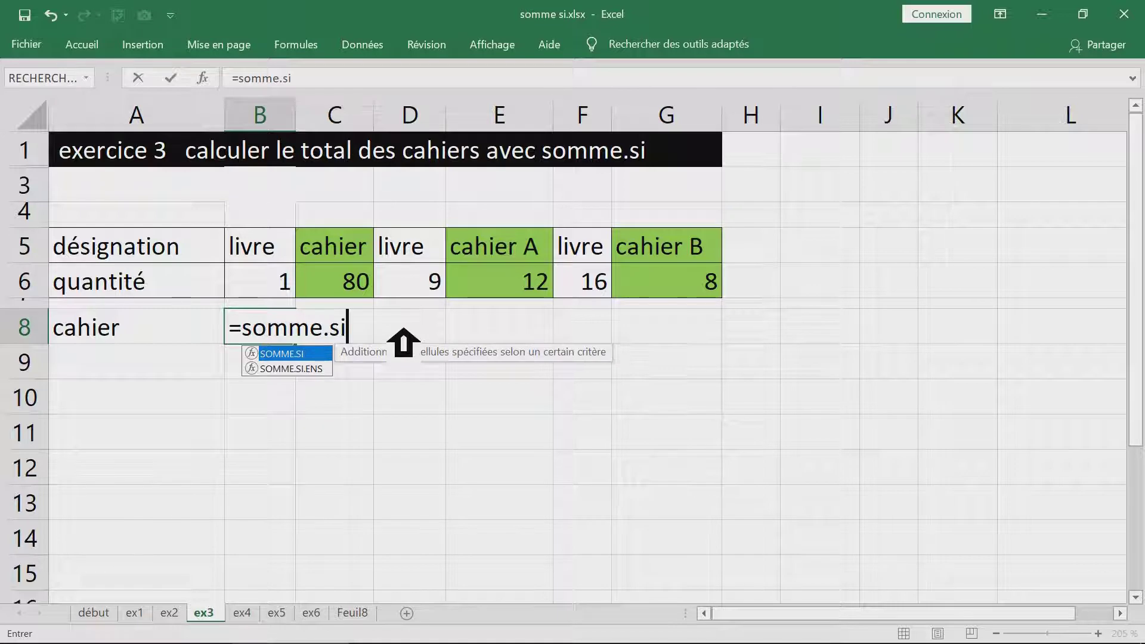
key(Tab)
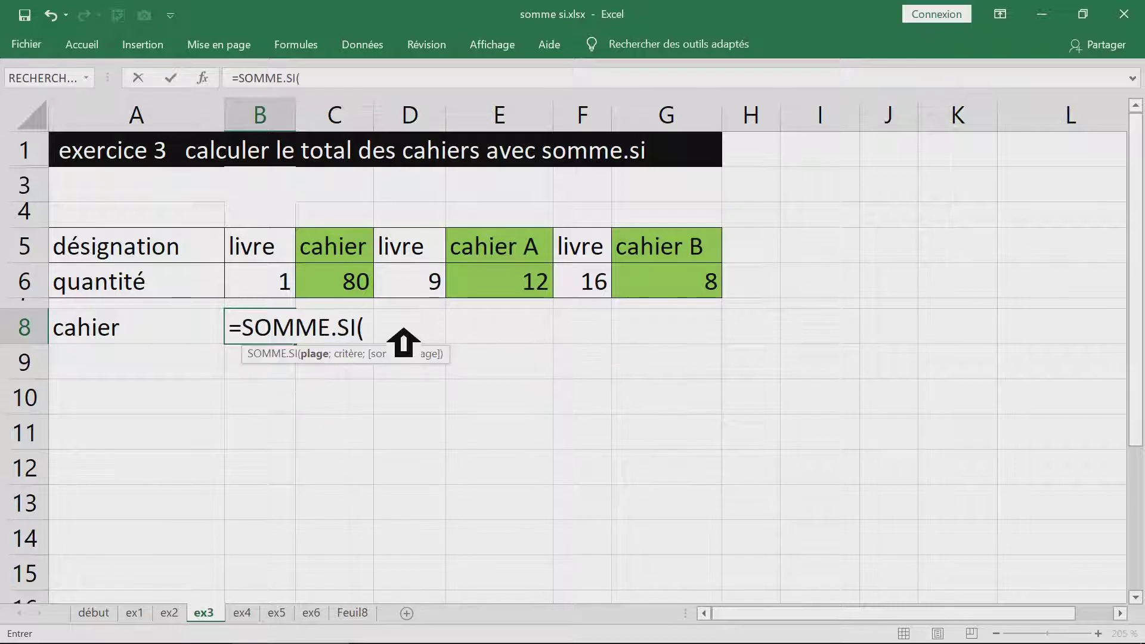
- Set the SOMME.SI range to B5:G5 and its criterion to cell A8
click(259, 246)
drag(259, 257, 672, 261)
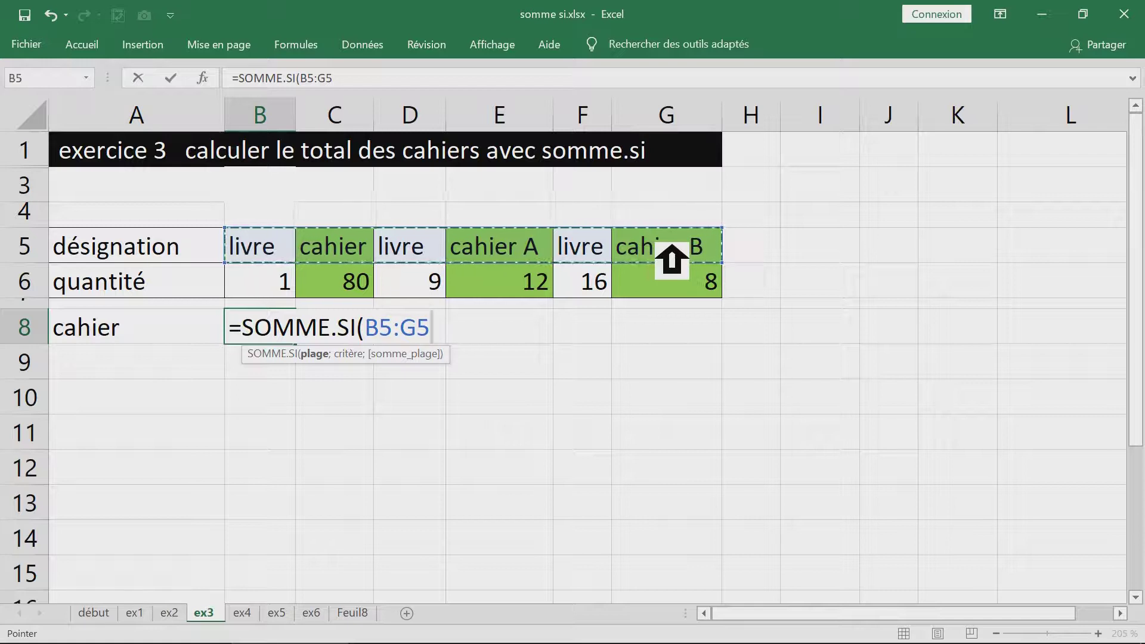
text(;)
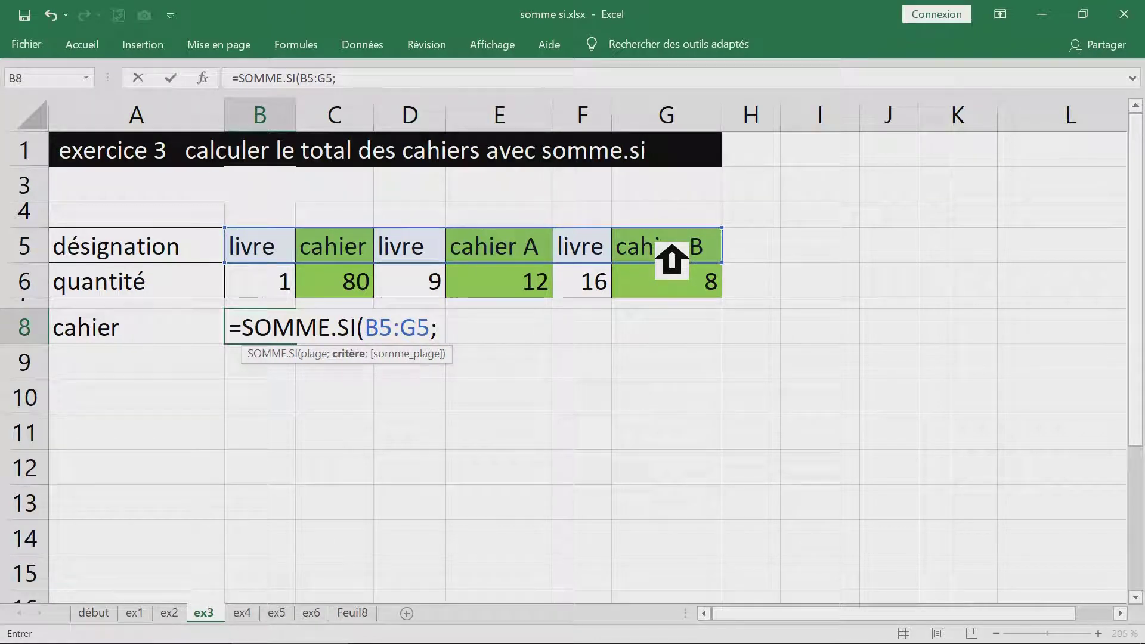
click(154, 339)
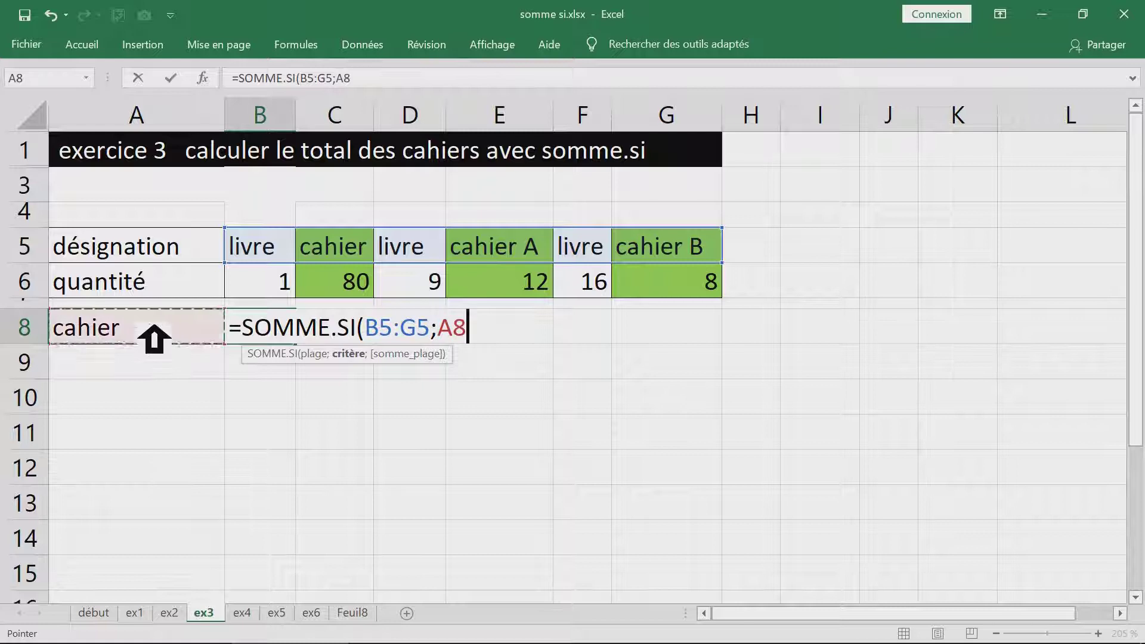
text(;)
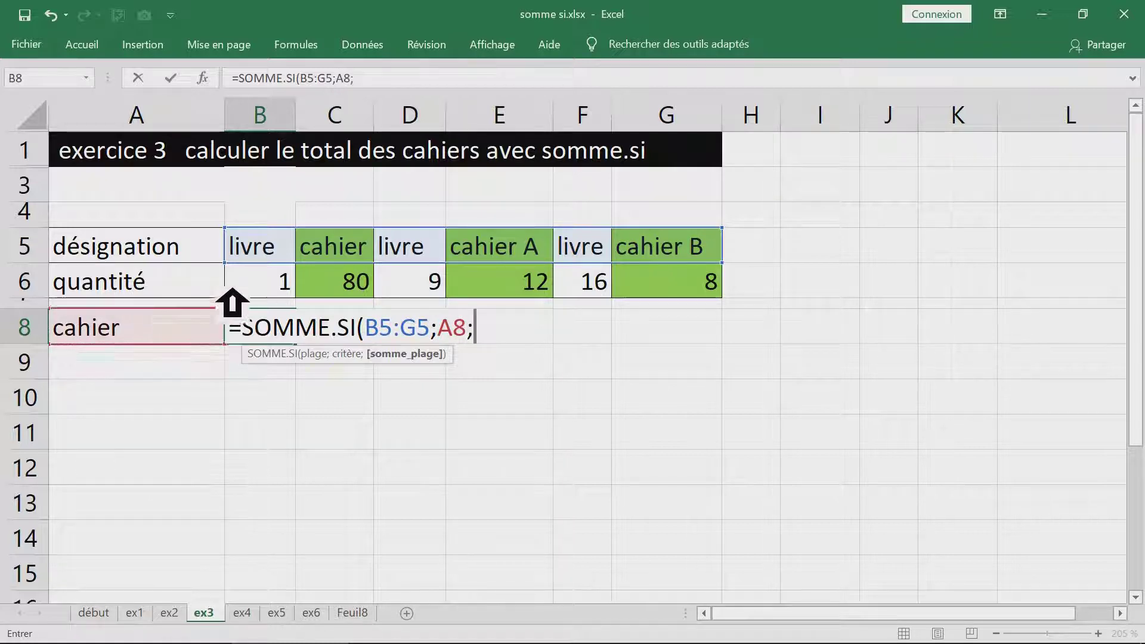
- Set the sum range to B6:G6, close the parenthesis and confirm the formula in B8
click(268, 295)
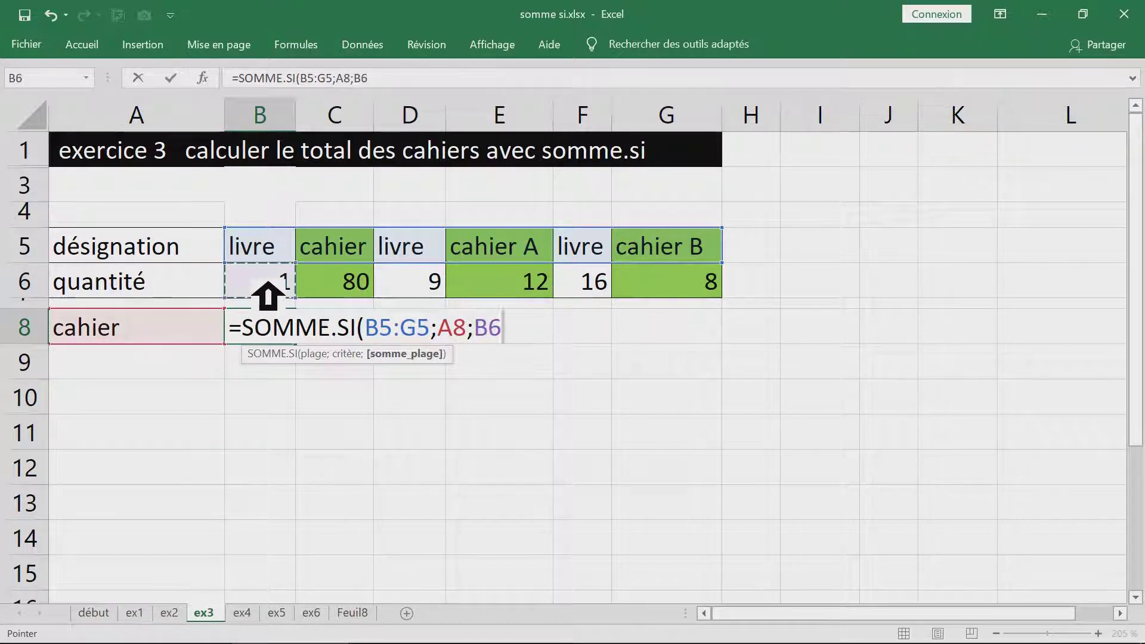
drag(268, 295, 697, 295)
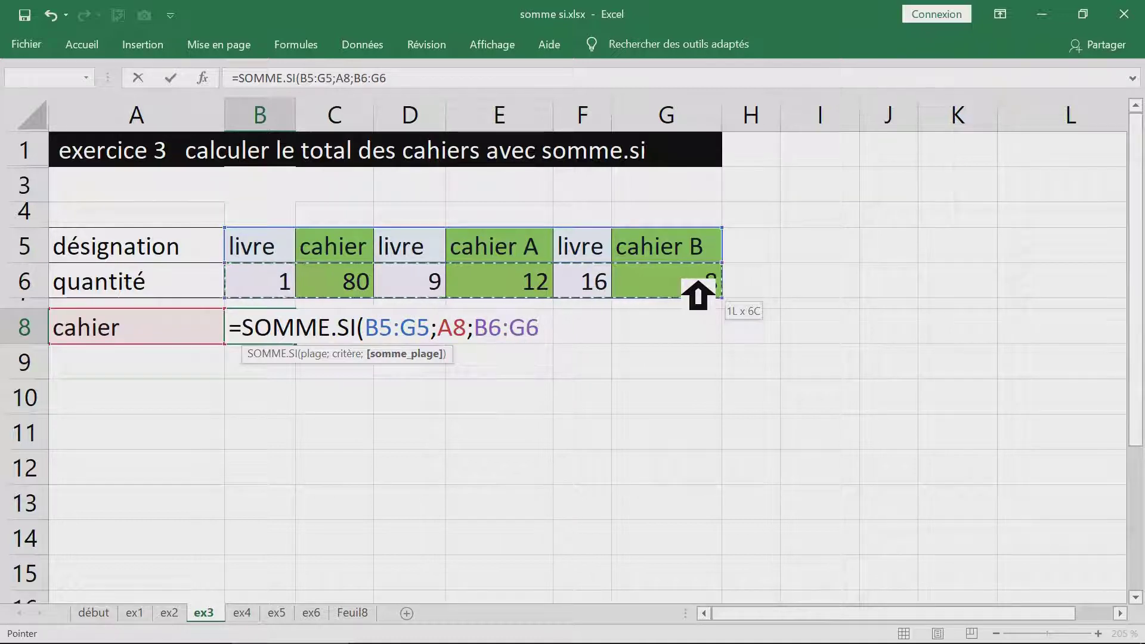
text(=)
text())
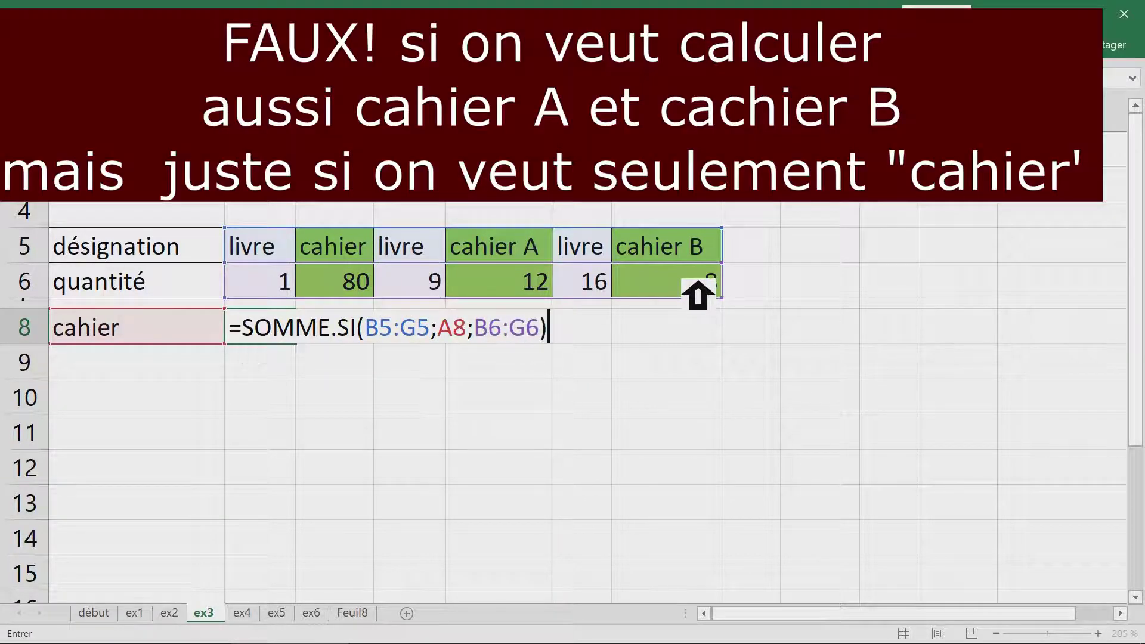
key(Return)
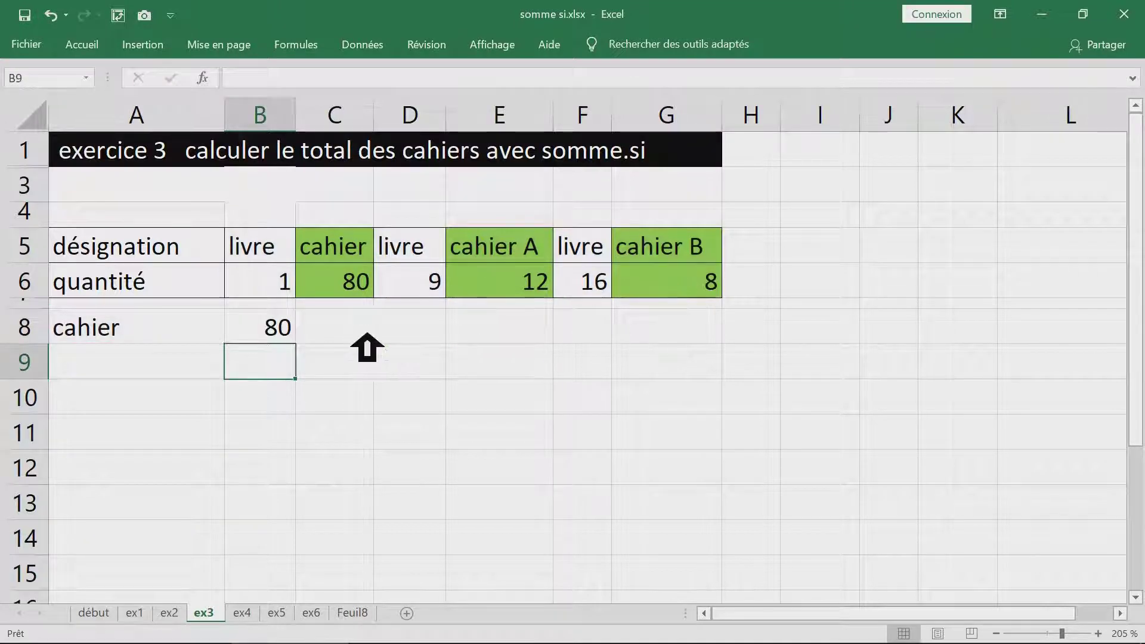
- Compare the total in B8 with the cahier, cahier A and cahier B quantities in row 6
click(258, 339)
click(368, 282)
click(283, 329)
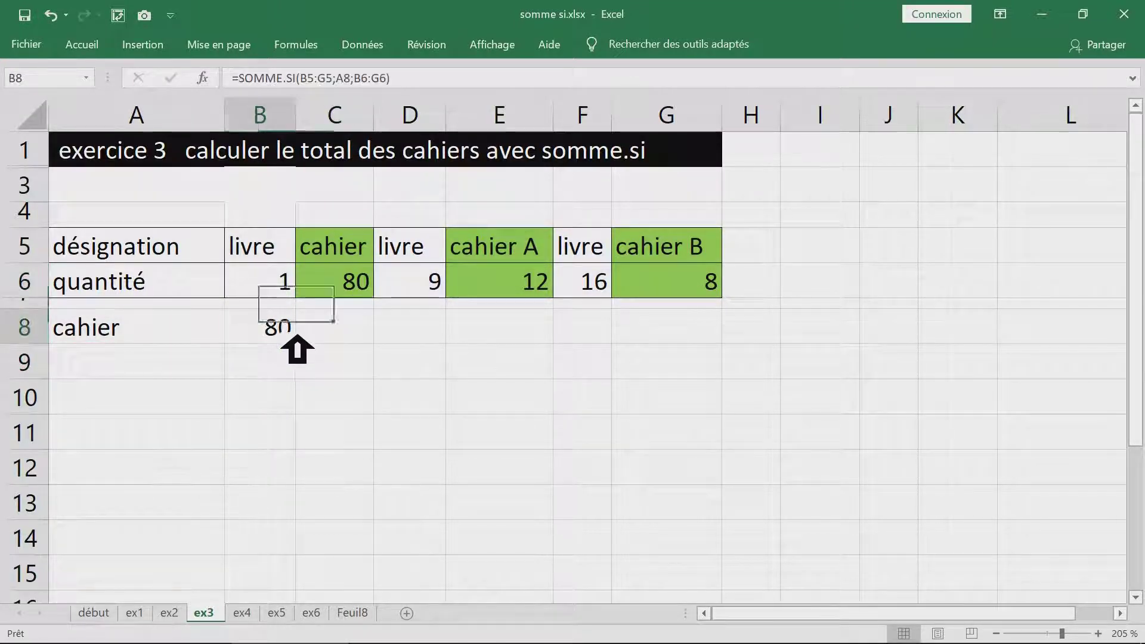
click(517, 291)
click(705, 292)
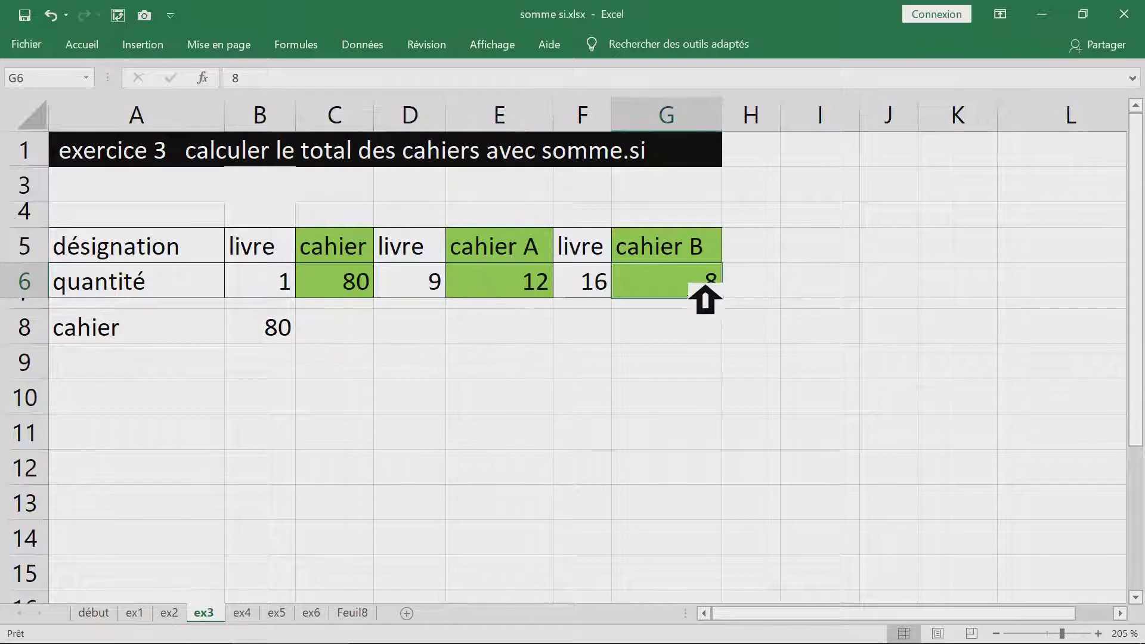
click(283, 329)
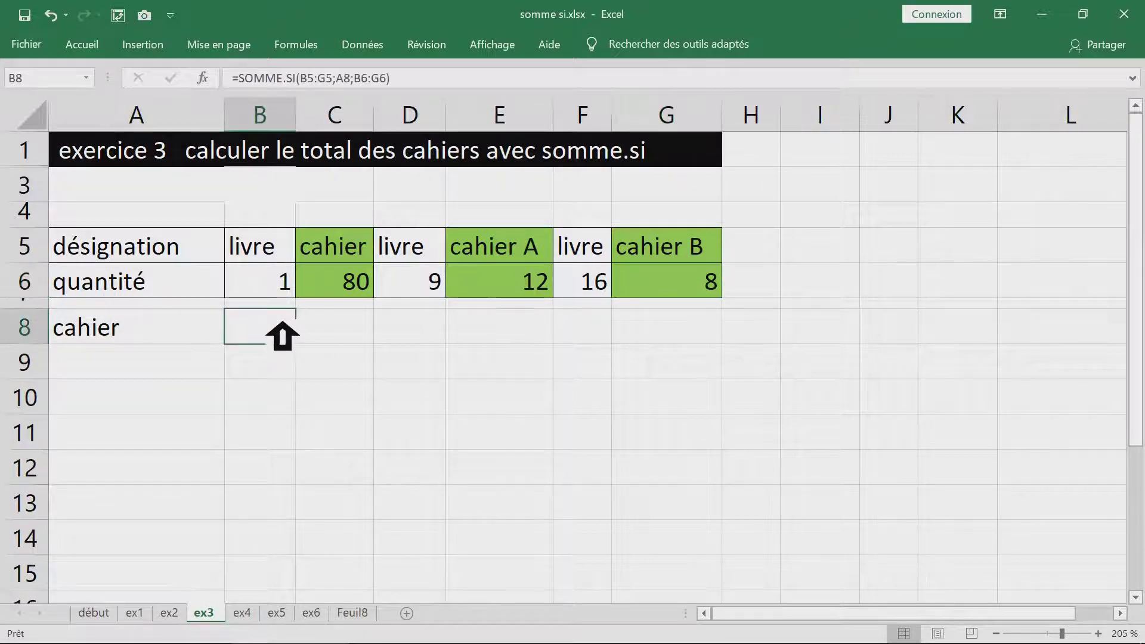
- Append &"texte " to the A8 criterion in the SOMME.SI formula of B8
double_click(274, 329)
drag(441, 327, 480, 325)
click(481, 325)
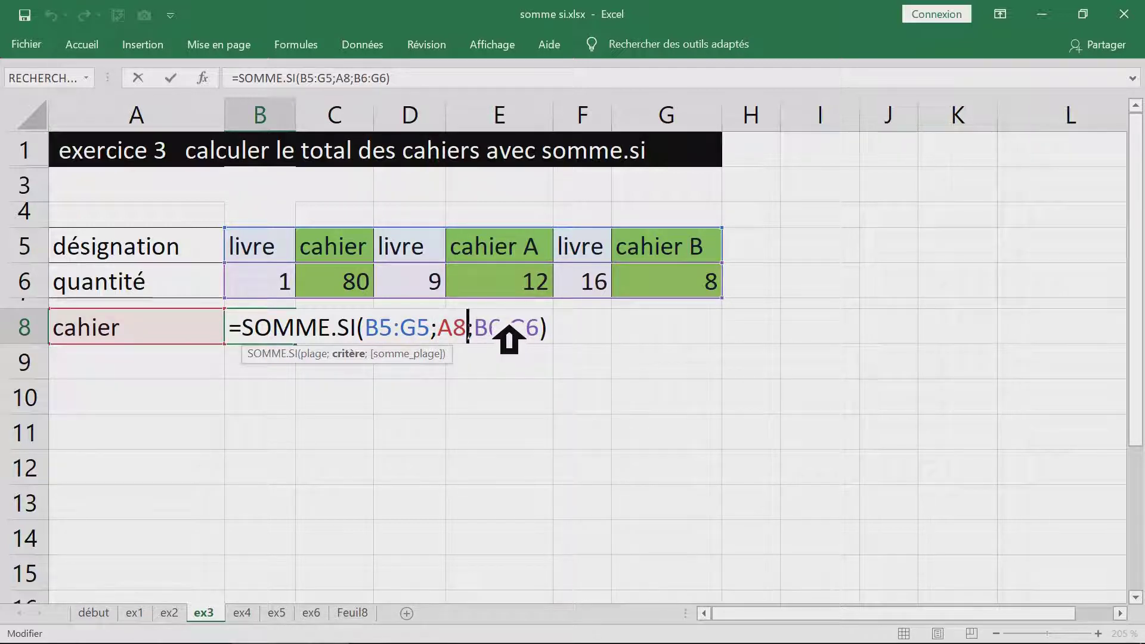
text(&)
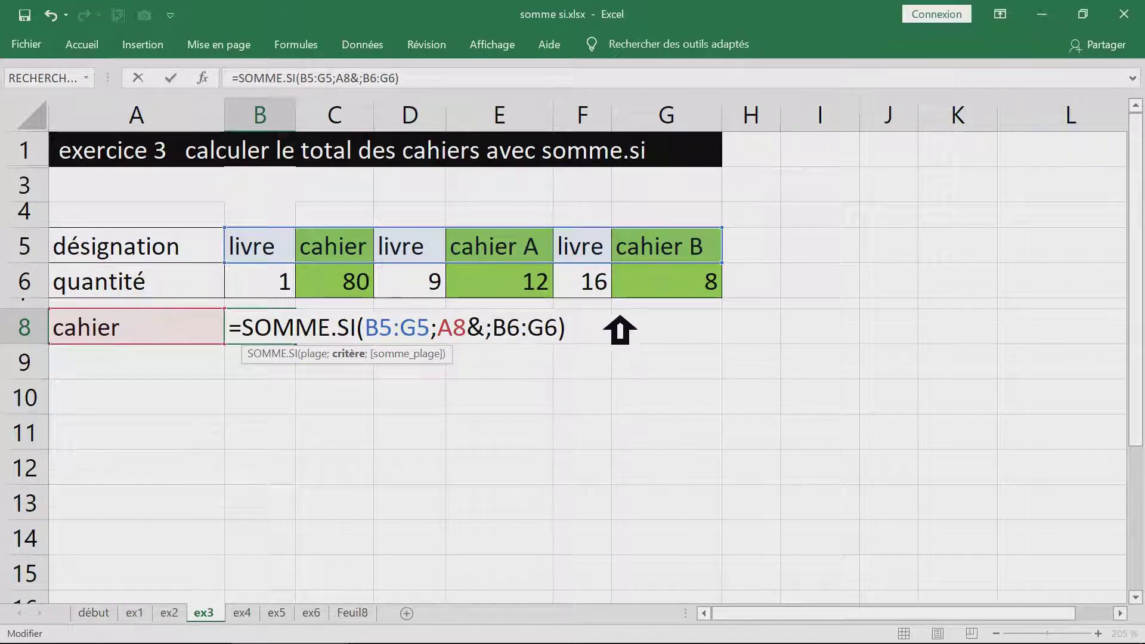
text("texte )
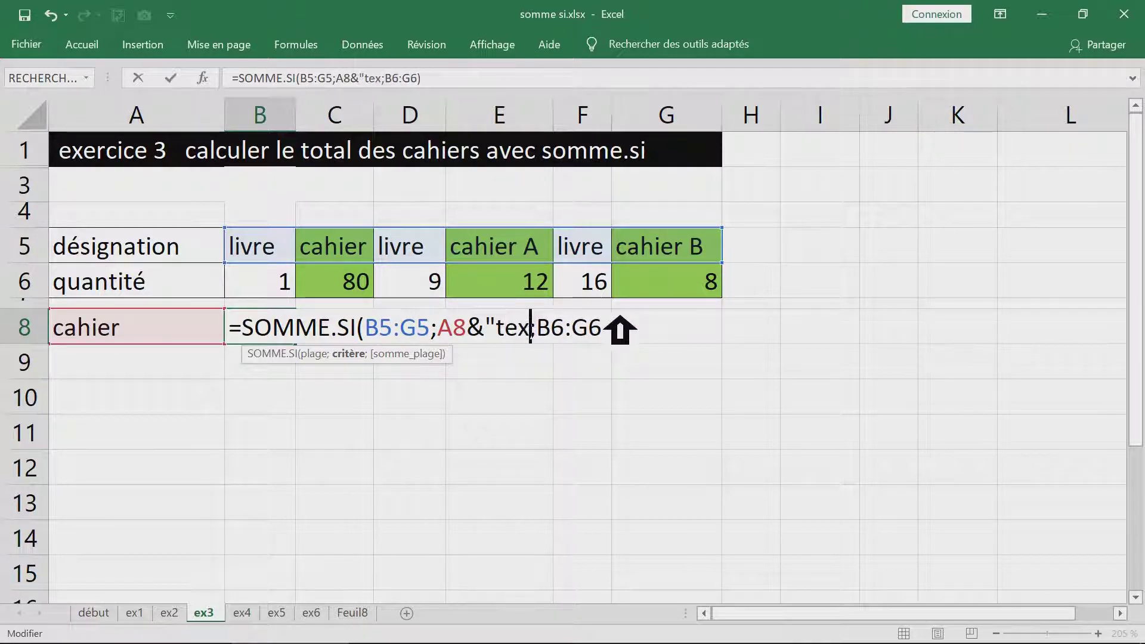
text(")
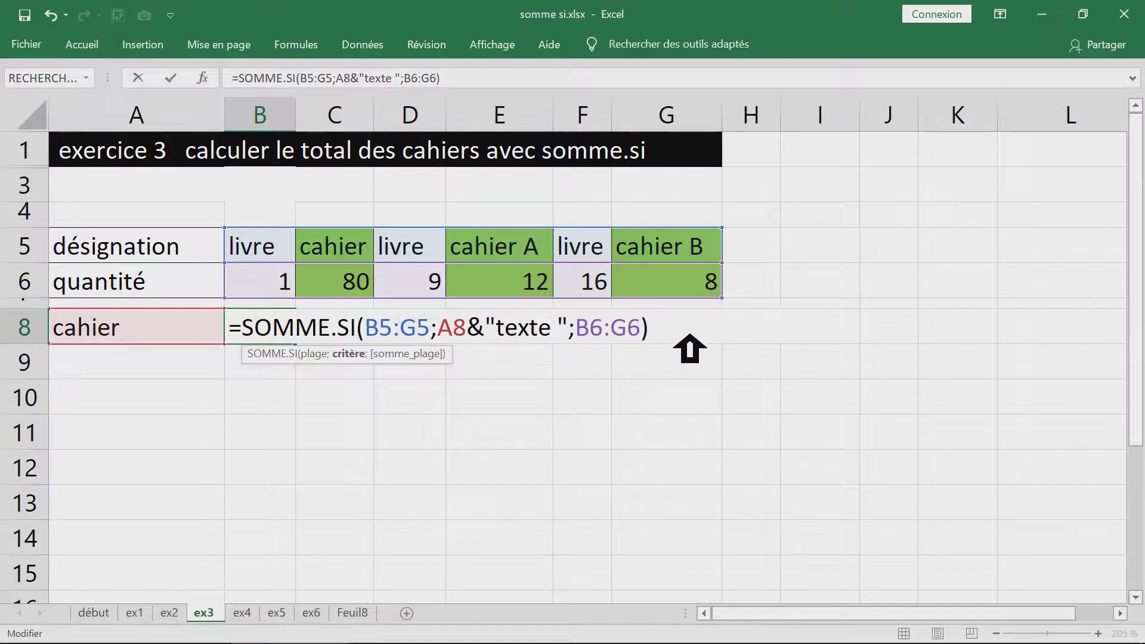
- Extend the text appended to the criterion to "un autre texte " and confirm the B8 formula
click(497, 327)
text(un autre)
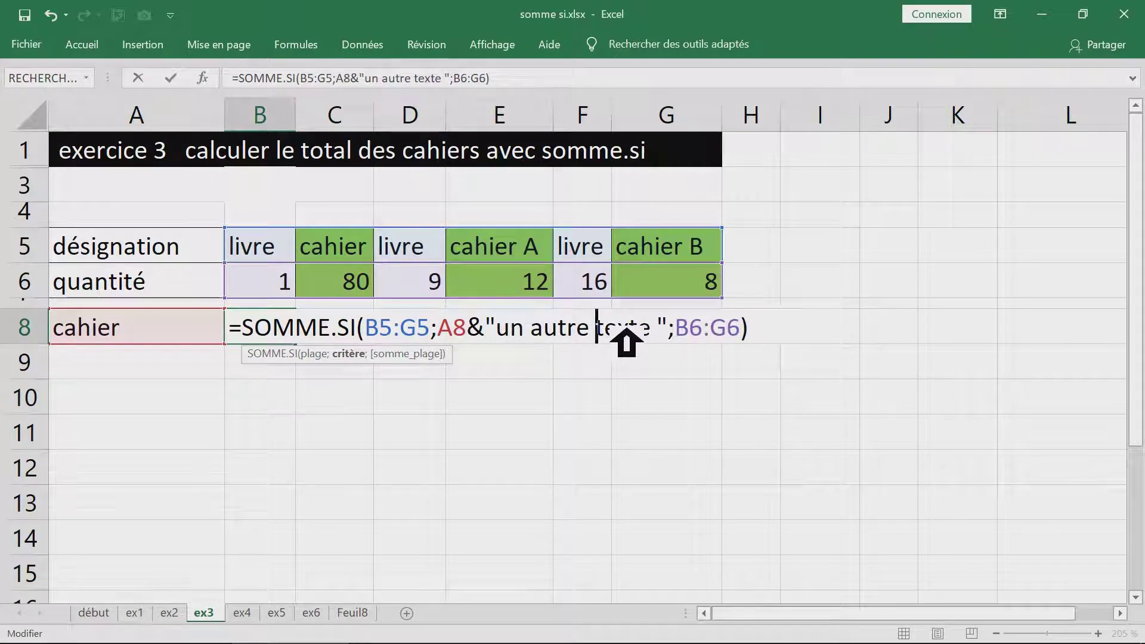
key(Return)
click(267, 337)
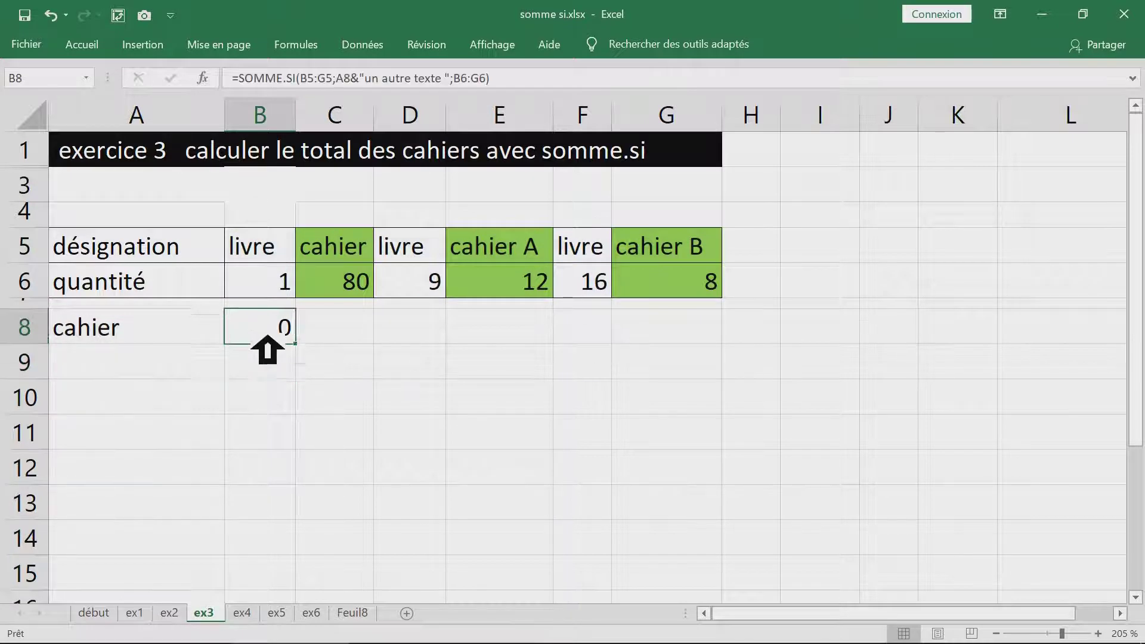
- Replace the quoted text in the B8 criterion with the wildcard "*" and confirm the formula
double_click(267, 336)
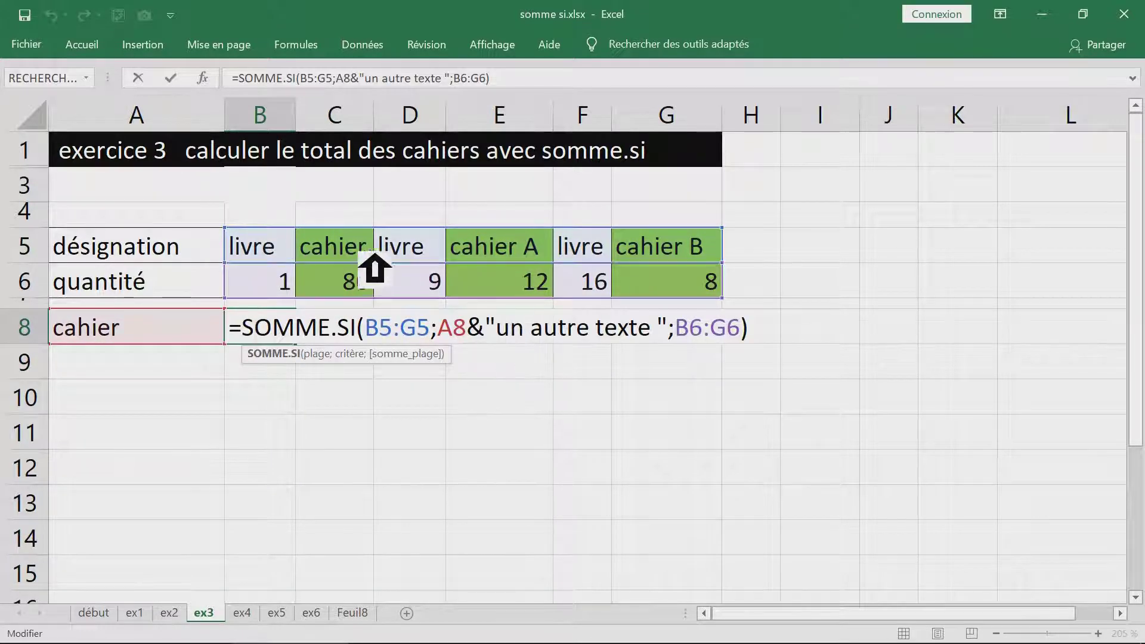
drag(512, 328, 663, 328)
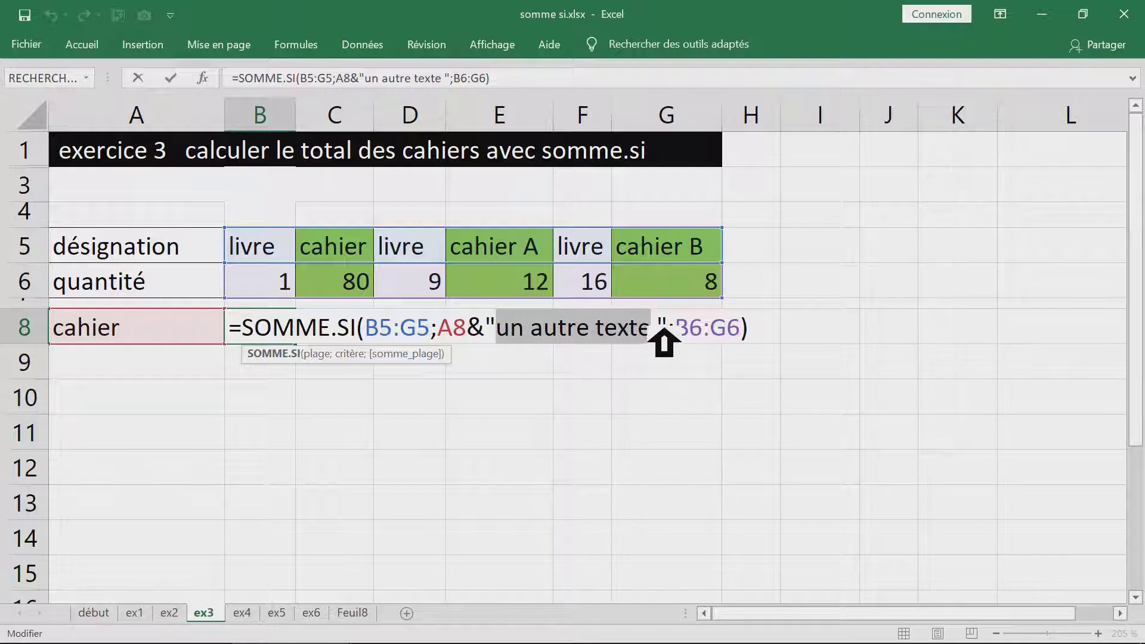
text(*)
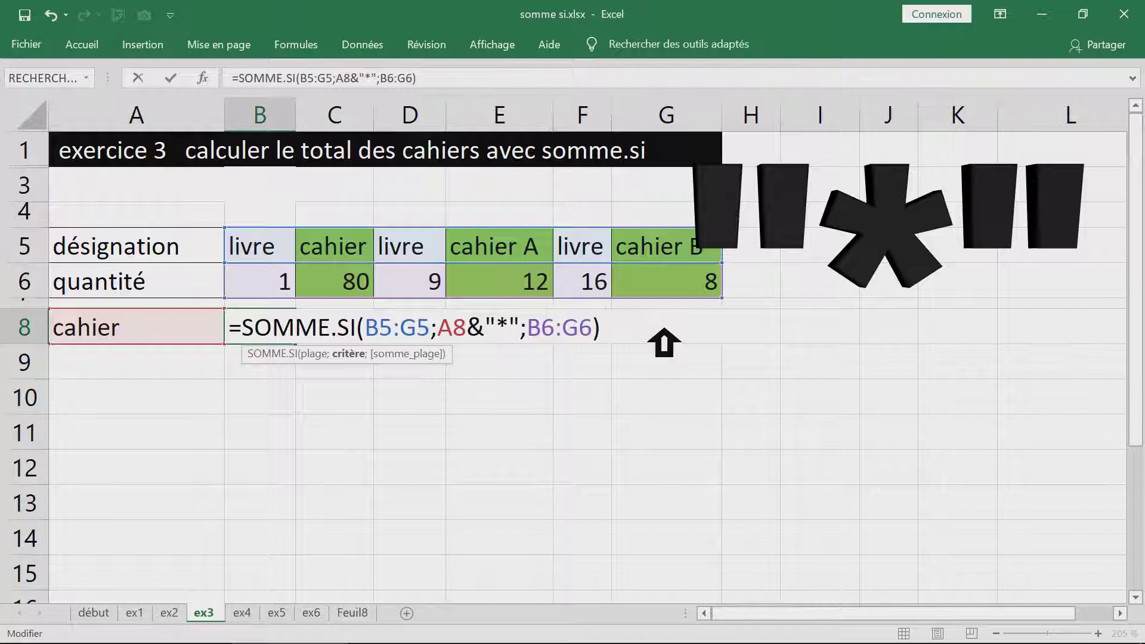
key(Return)
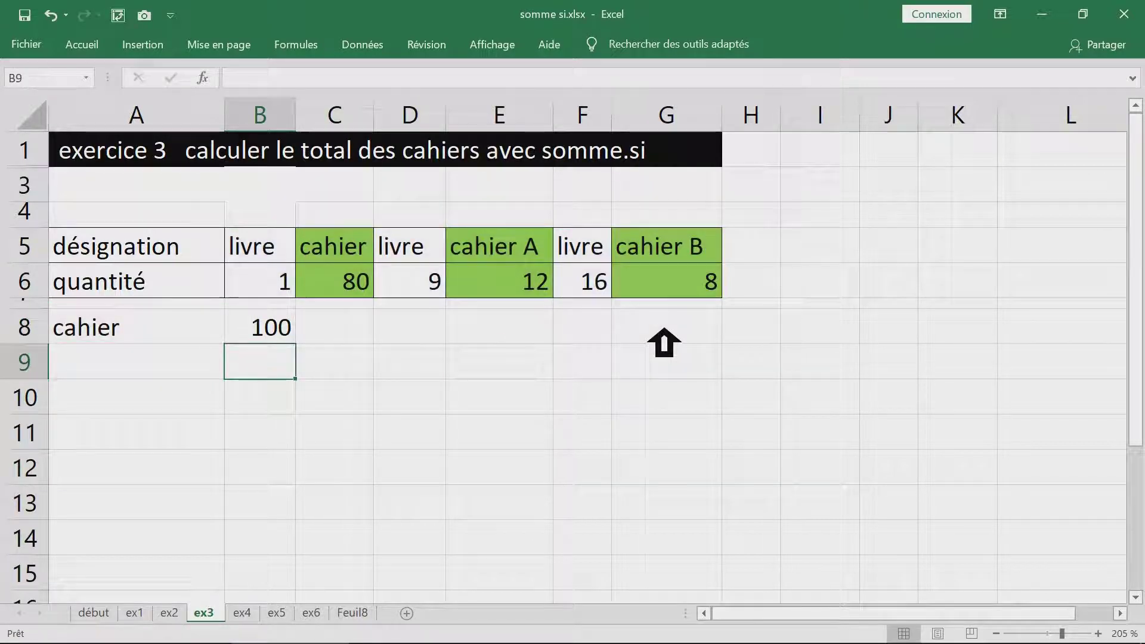
- Unhide row 2 on sheet ex3 to show the reference solution
click(267, 185)
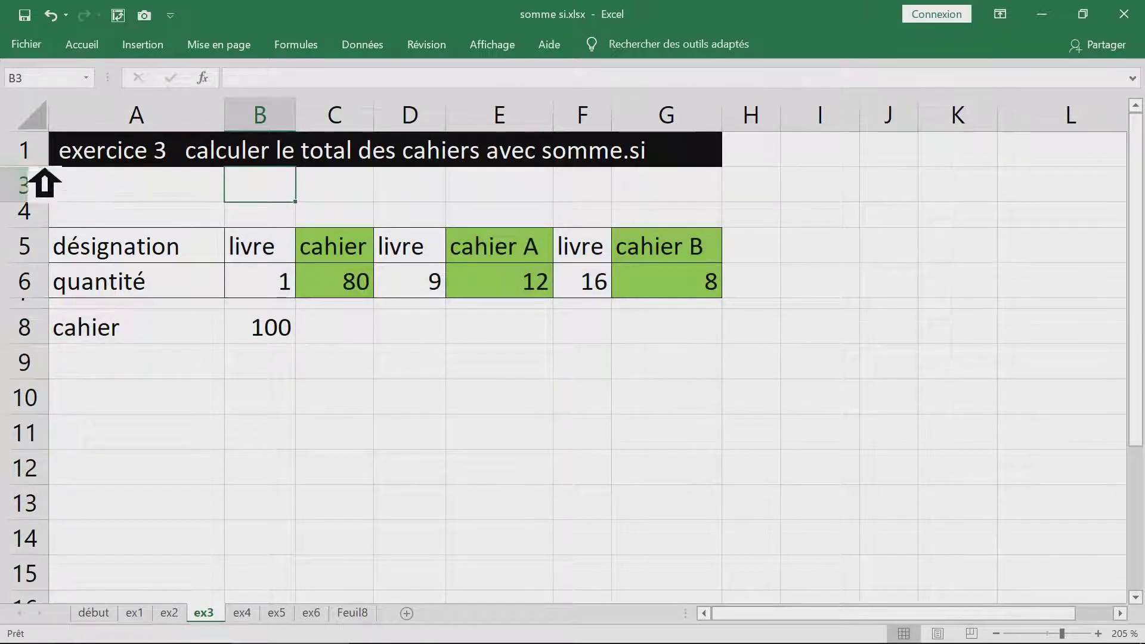
drag(44, 156, 47, 191)
right_click(48, 191)
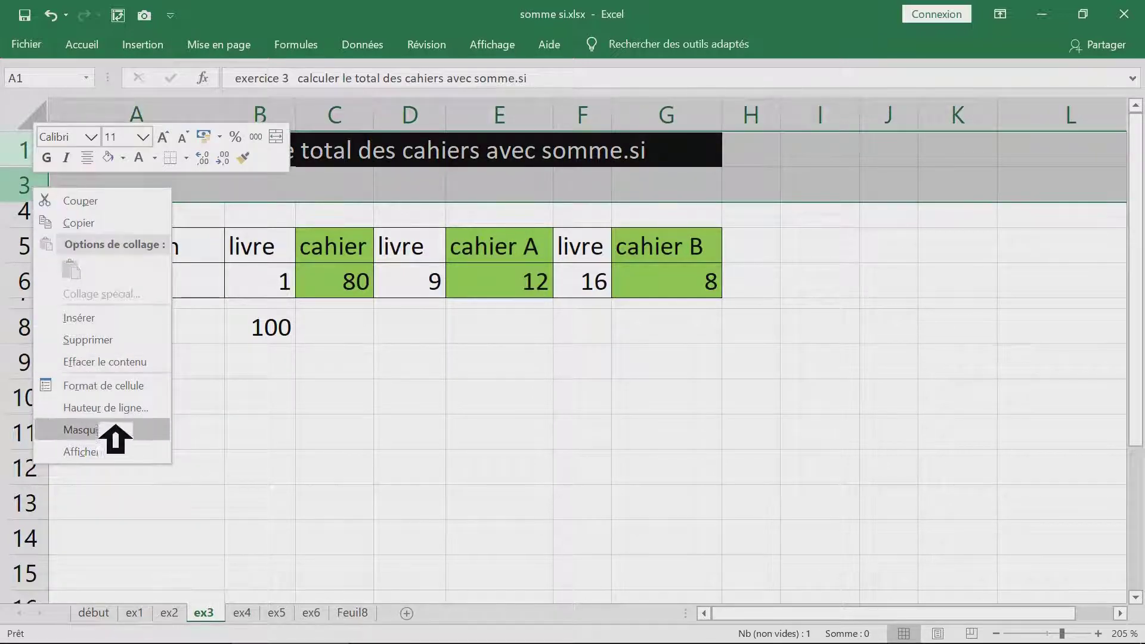
click(81, 451)
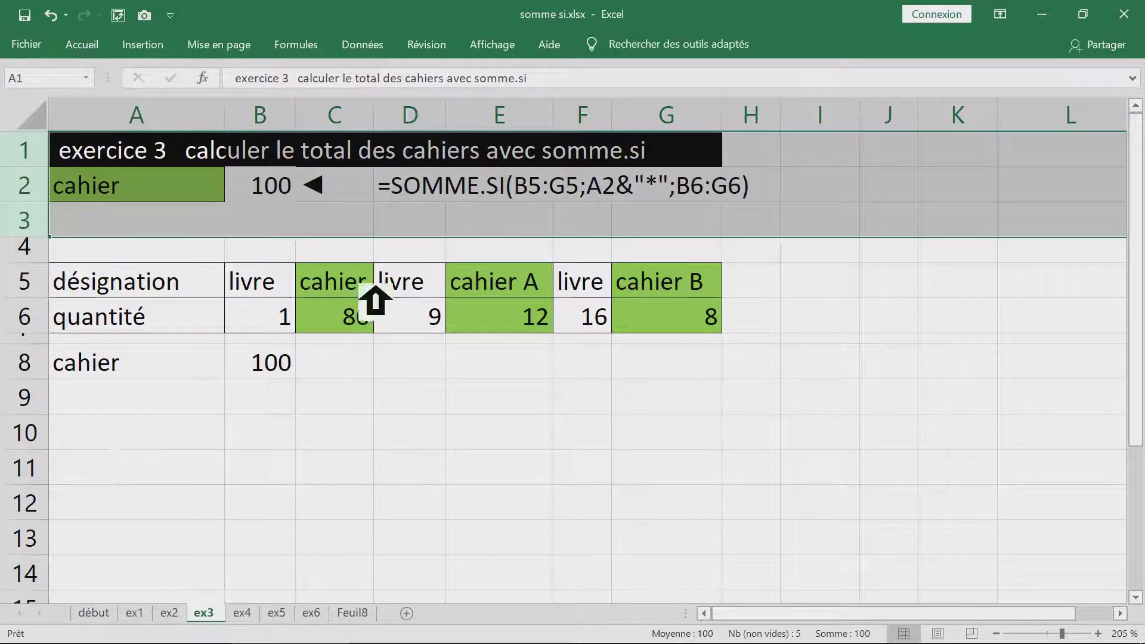
- Open the reference formula in B2 and examine its criterion A2&"*", leaving the formula unedited
click(605, 200)
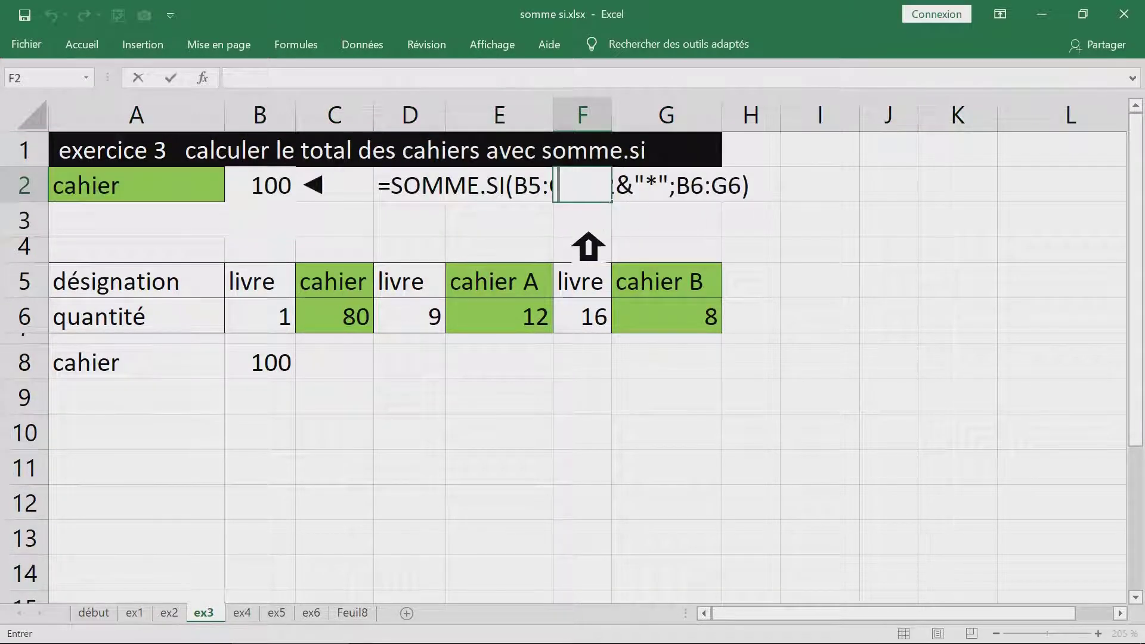
click(358, 224)
click(284, 197)
double_click(284, 197)
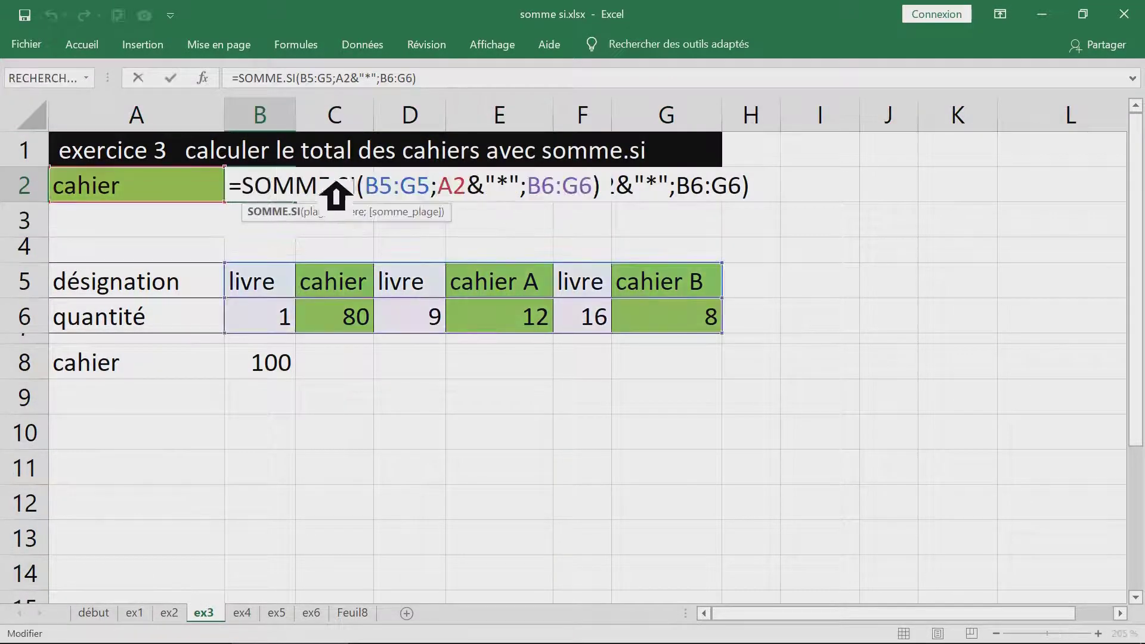
drag(464, 184, 536, 184)
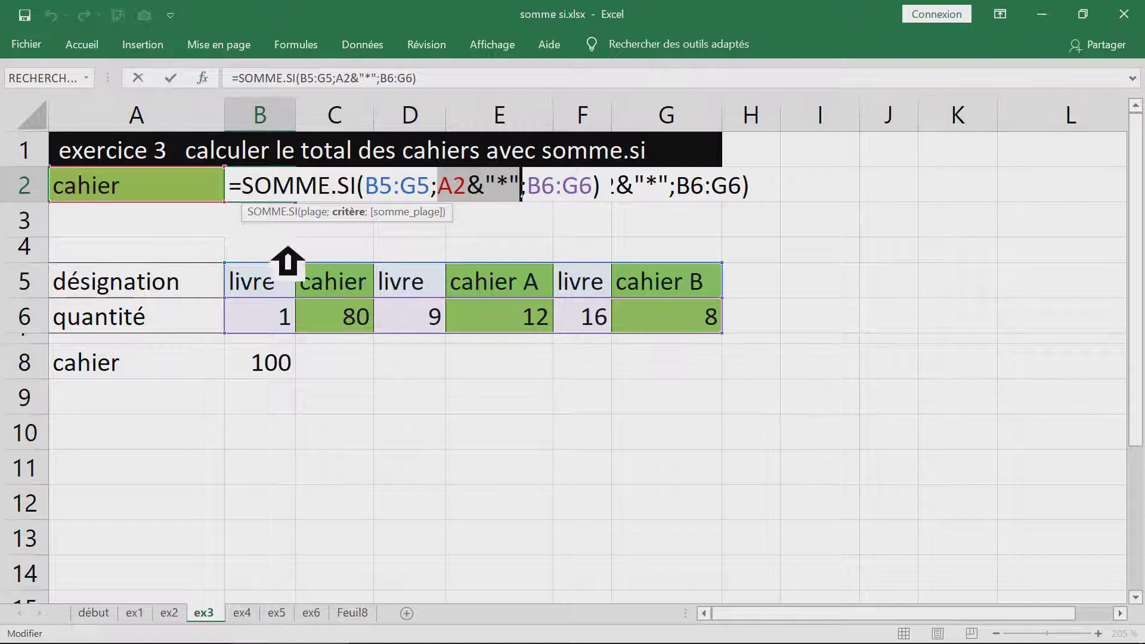
key(Escape)
- Compare the cahier labels in C5, E5 and G5 with the wildcard criterion in the formula text of D2
click(528, 288)
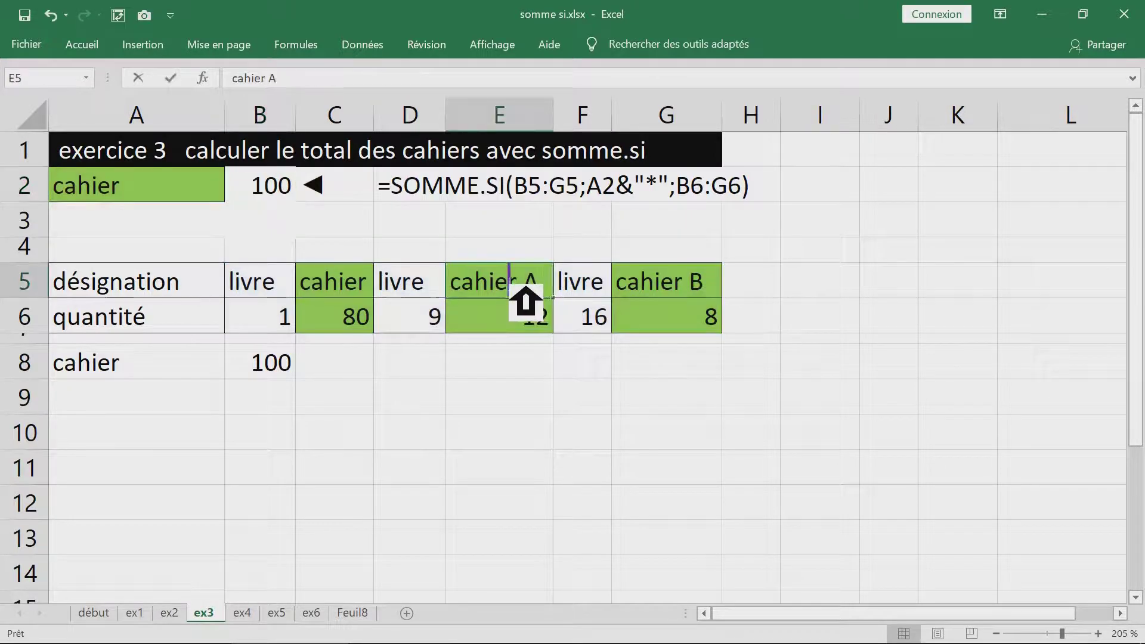
click(683, 284)
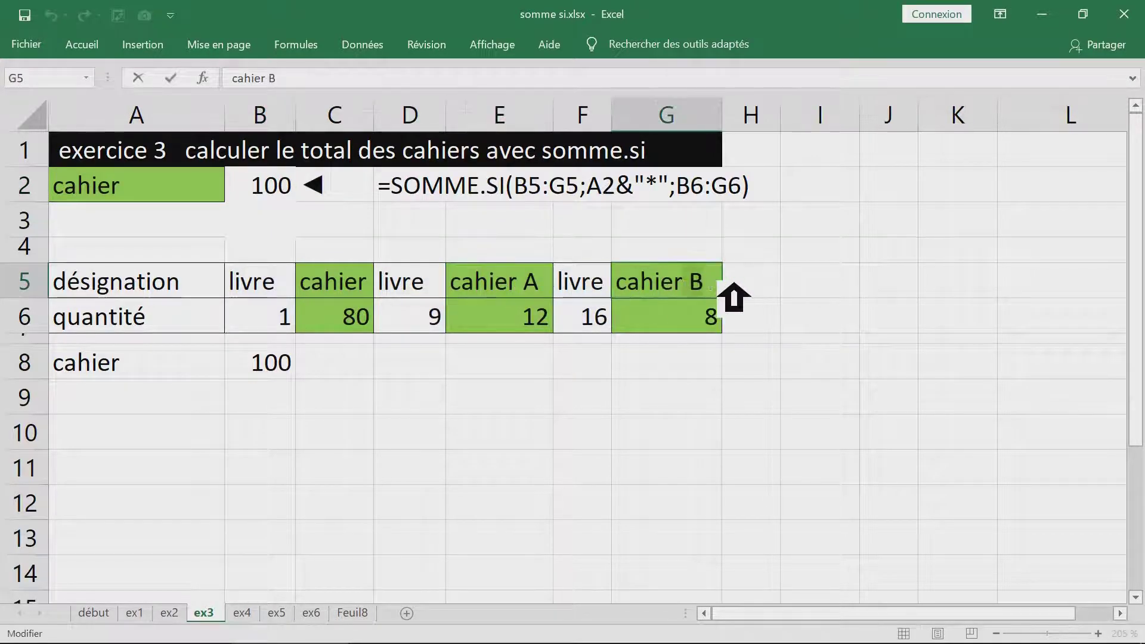
click(533, 283)
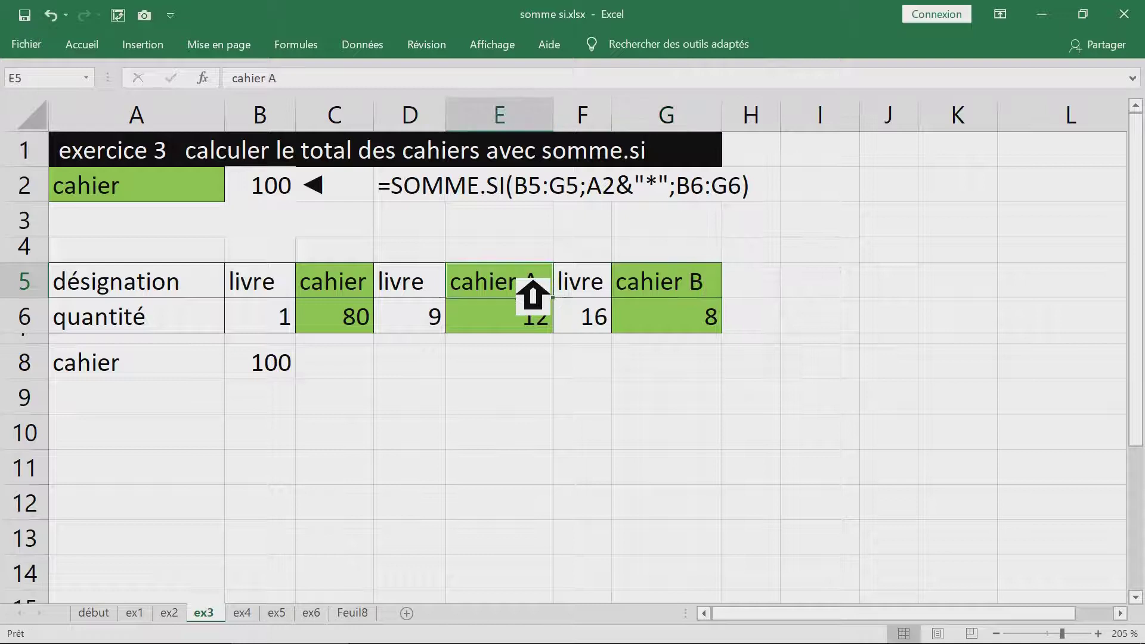
double_click(340, 281)
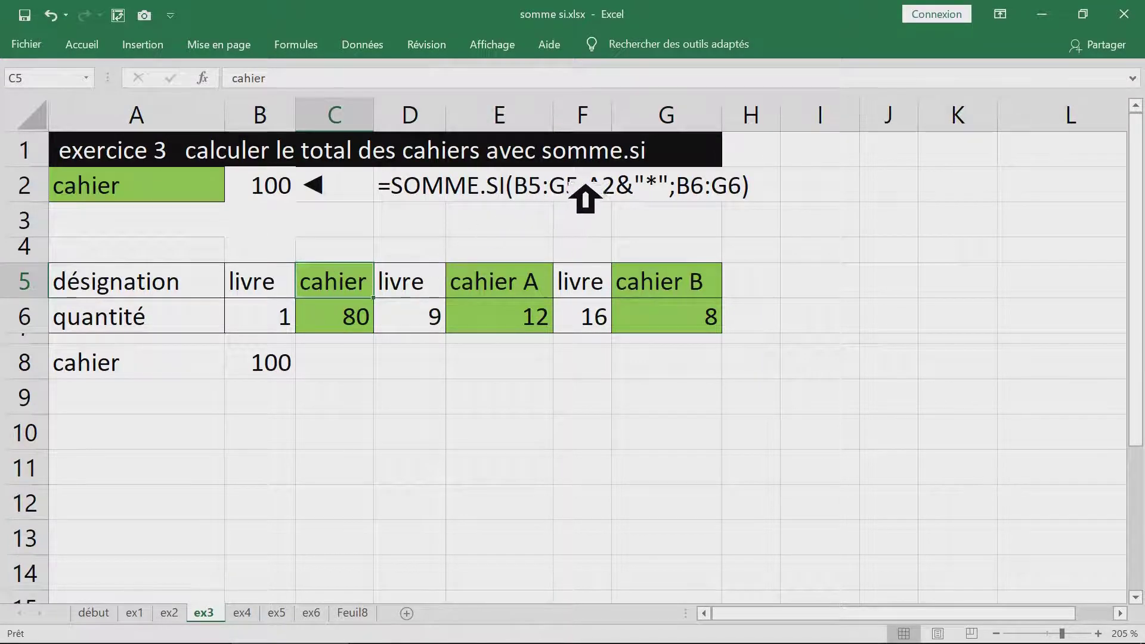
double_click(638, 190)
click(486, 186)
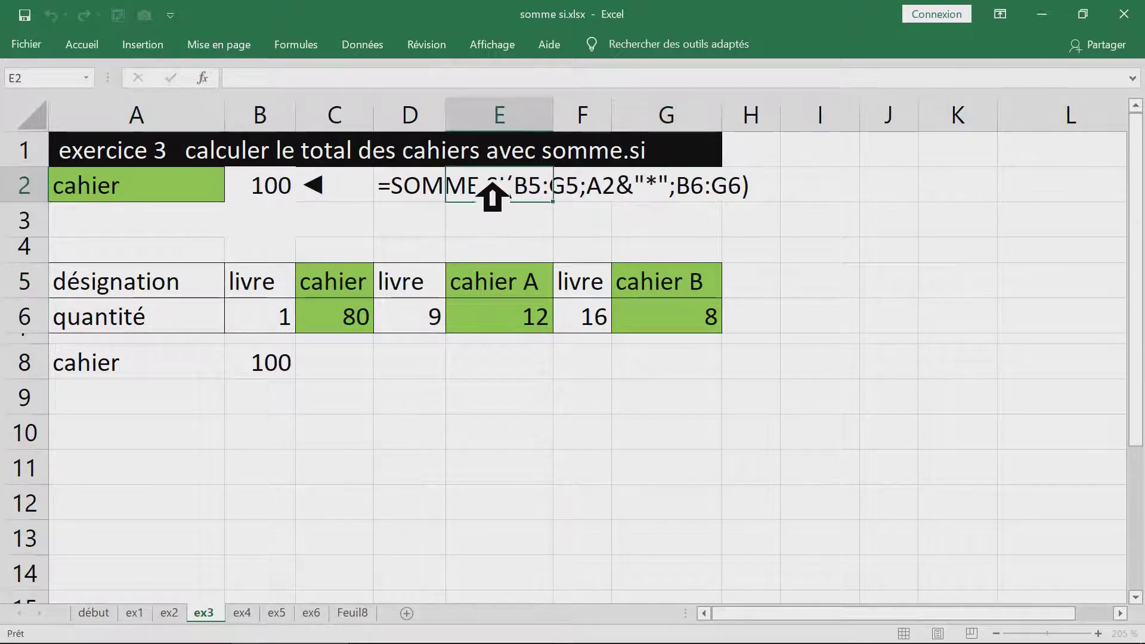
click(417, 189)
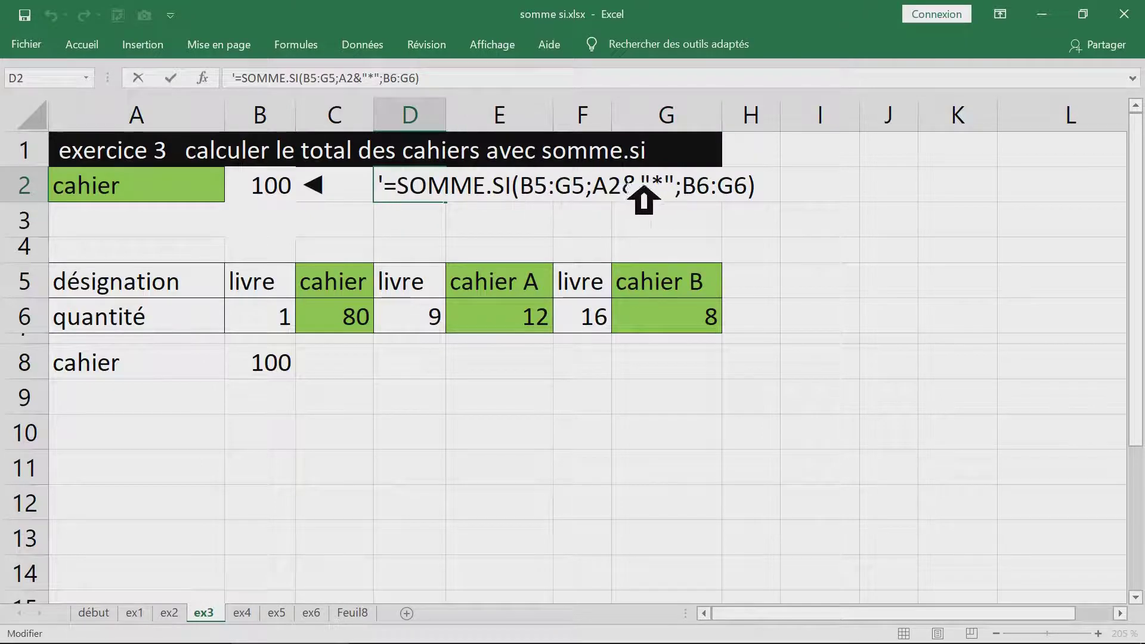
- Enter the concatenation symbol & in cell J1
click(886, 162)
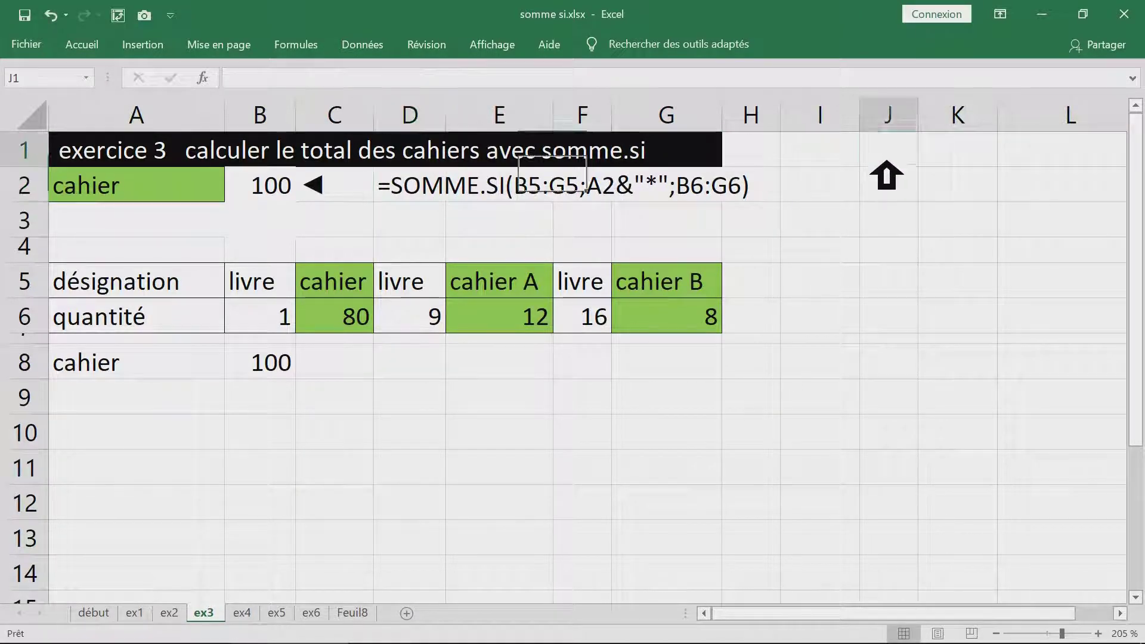
text(é)
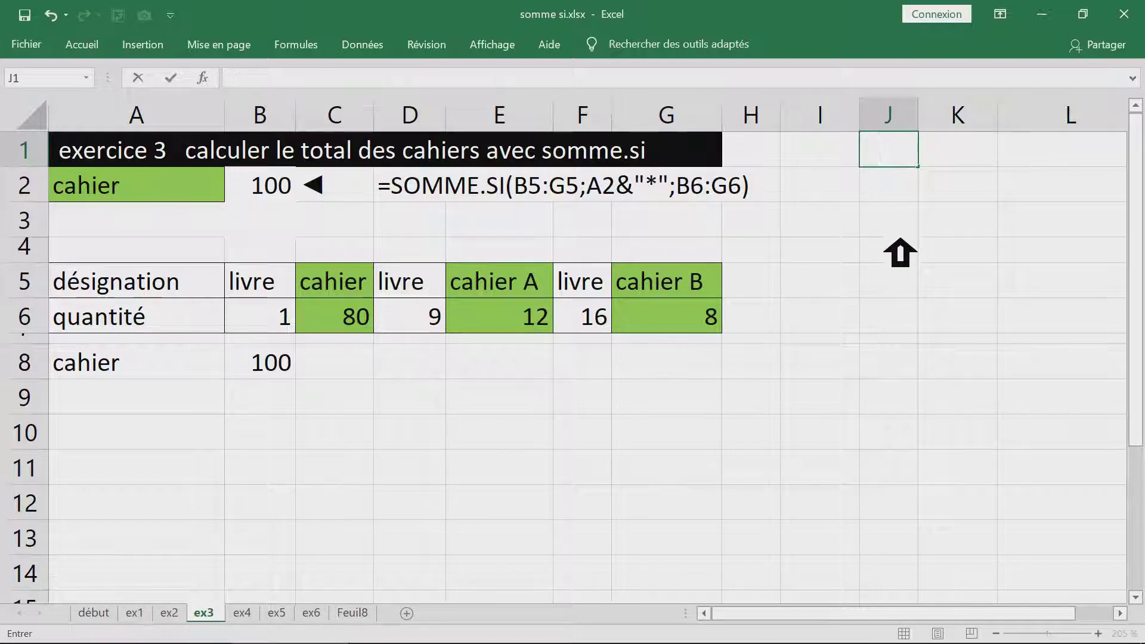
text(&)
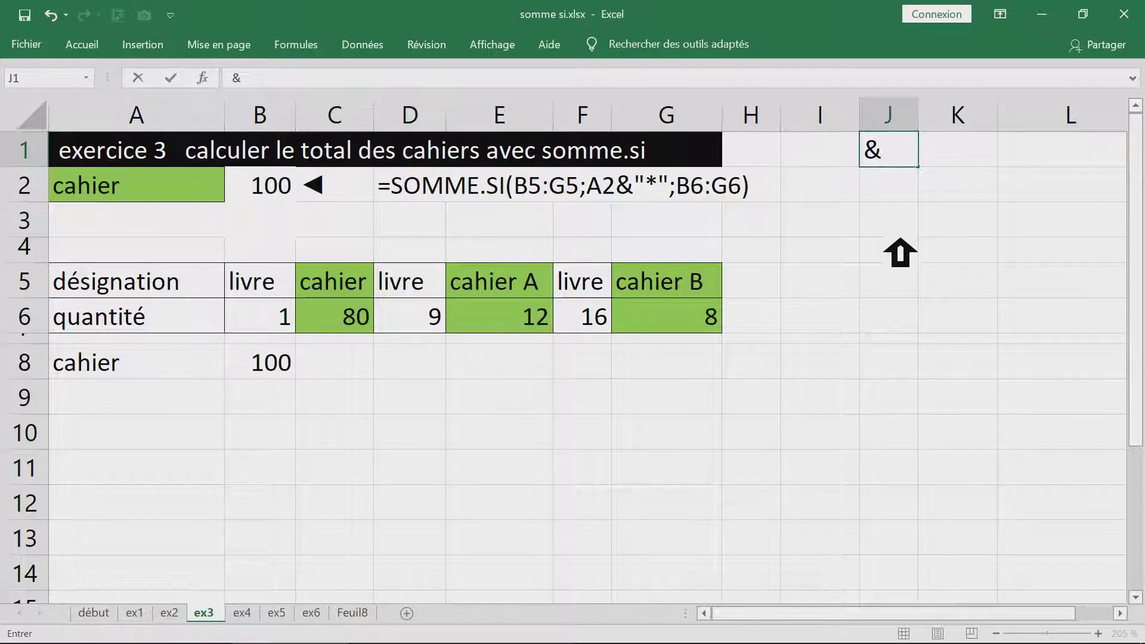
key(Return)
key(Up)
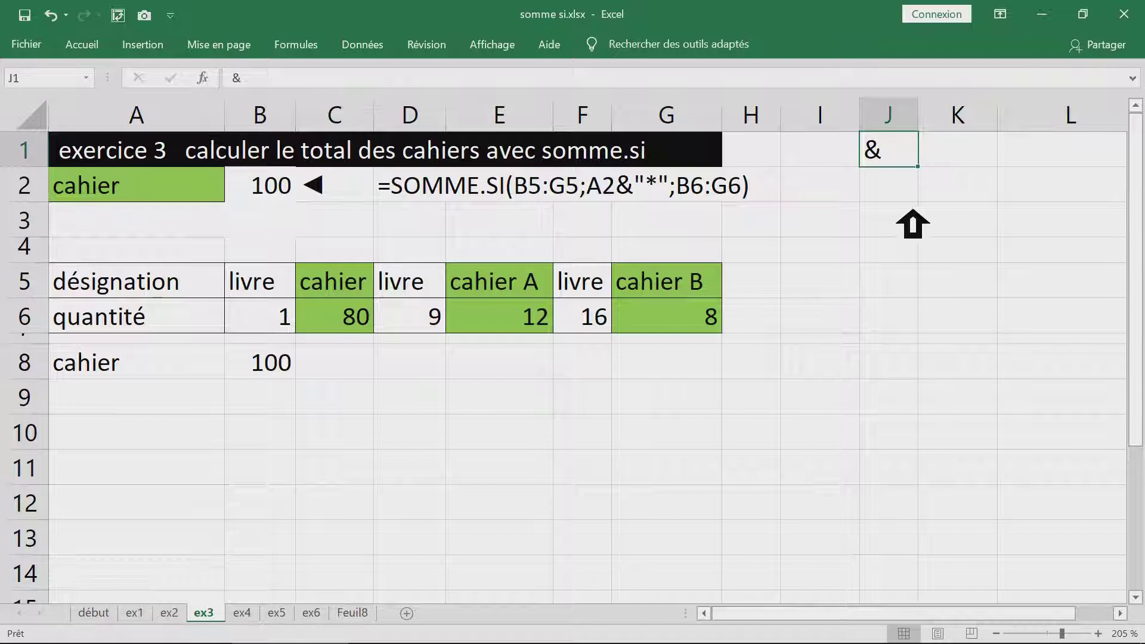
- Enter "bon" in J1 and "jour" in J2 as sample text for concatenation
text(bon)
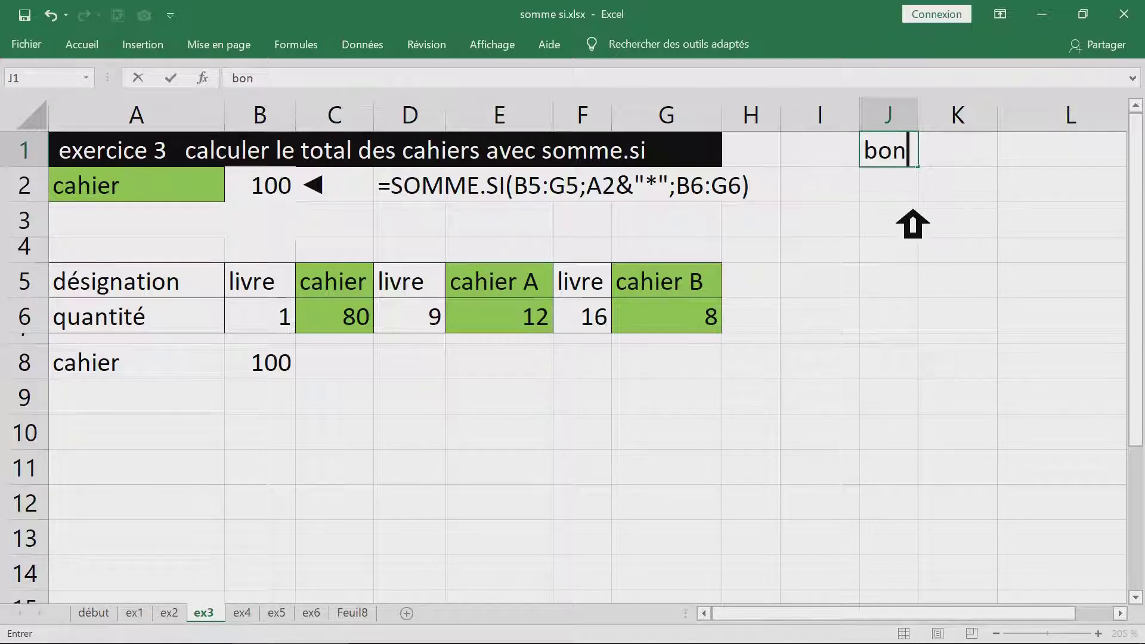
key(Return)
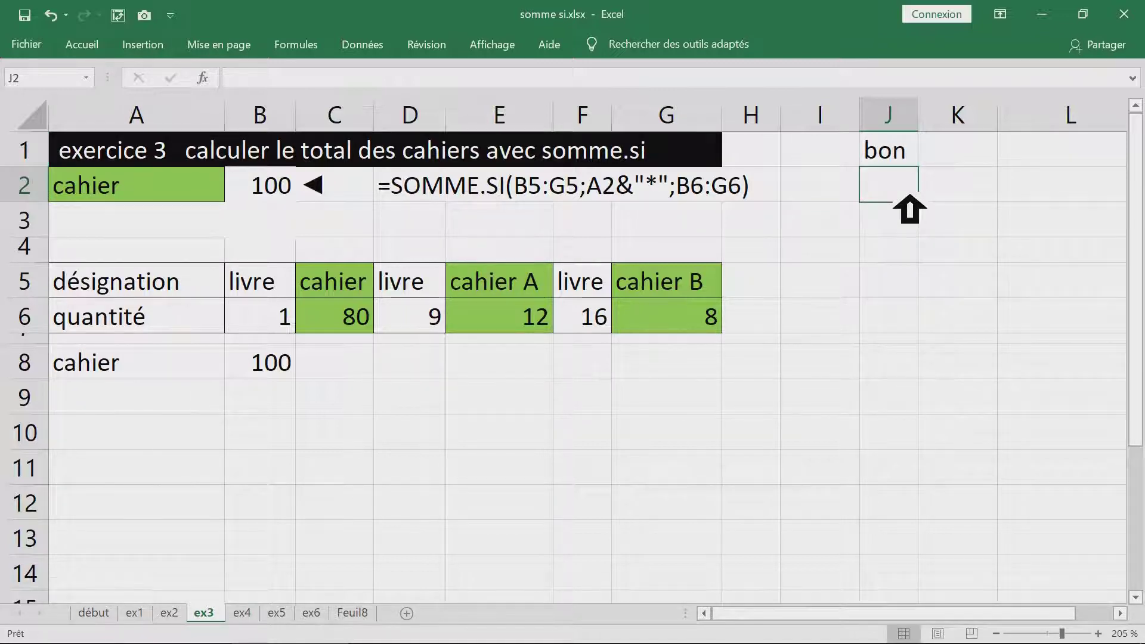
text(jour)
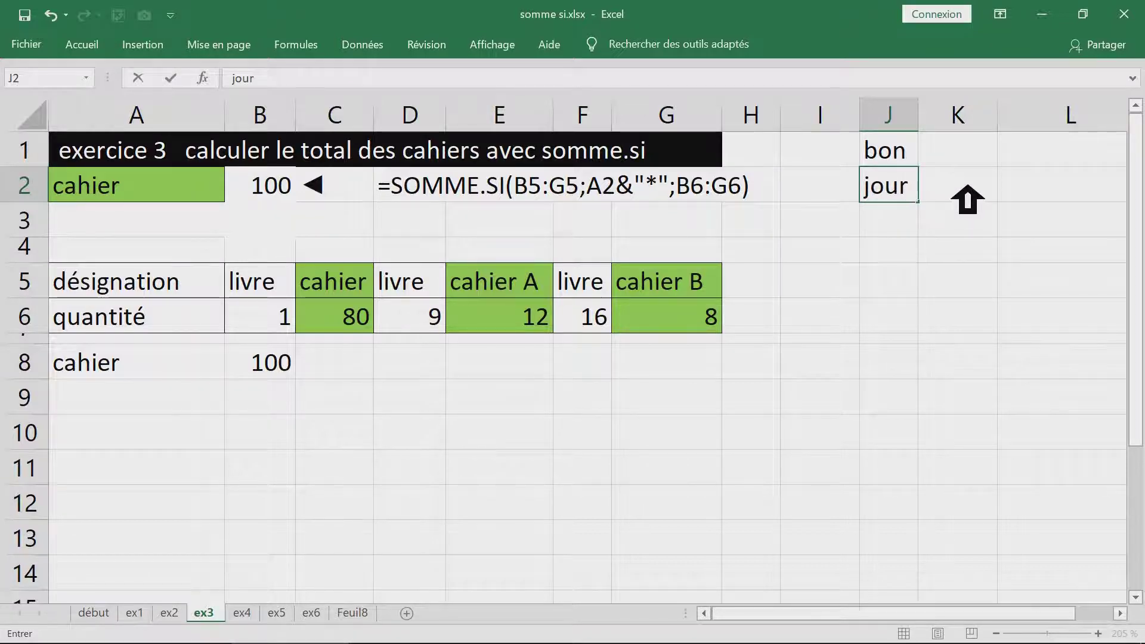
- Concatenate the two sample words in K1 with the formula =J1&J2
click(981, 153)
text(=)
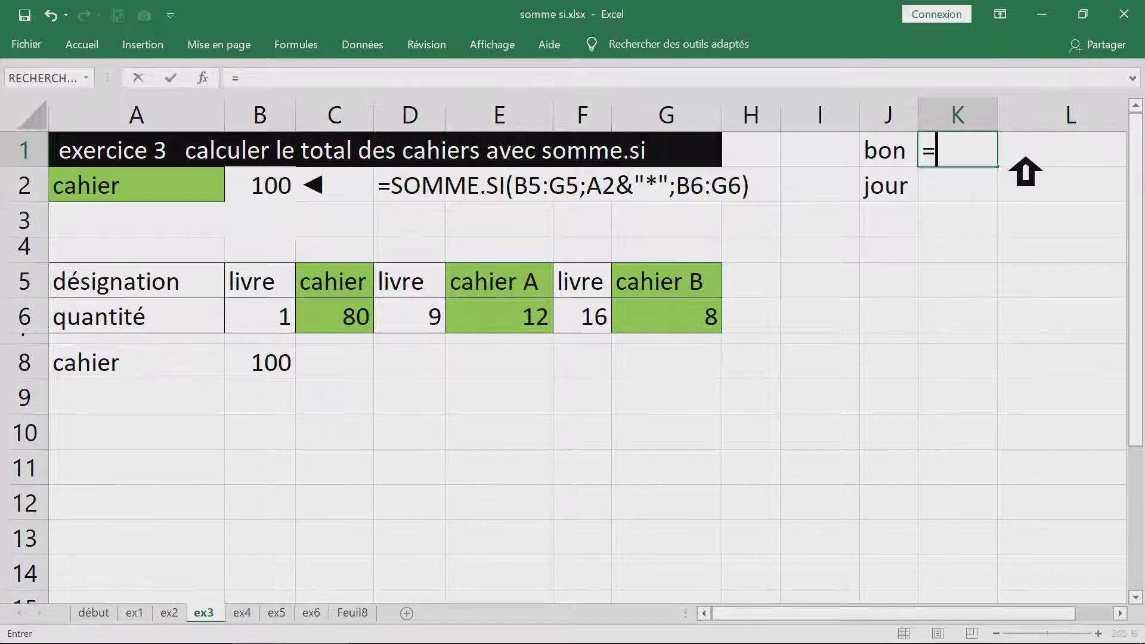
click(902, 157)
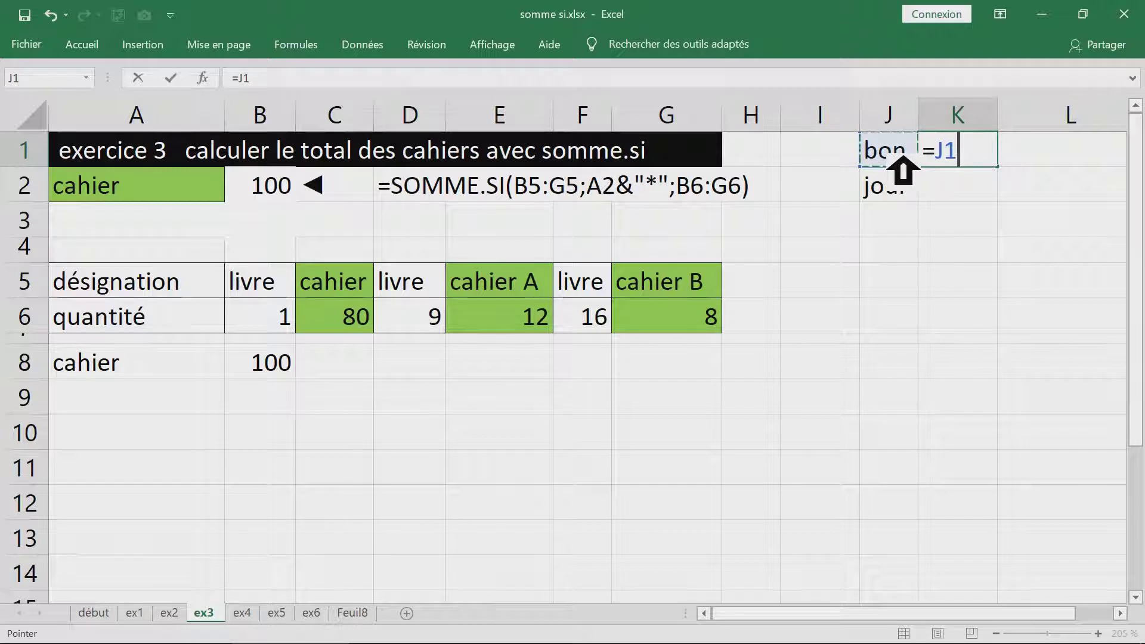
text(&)
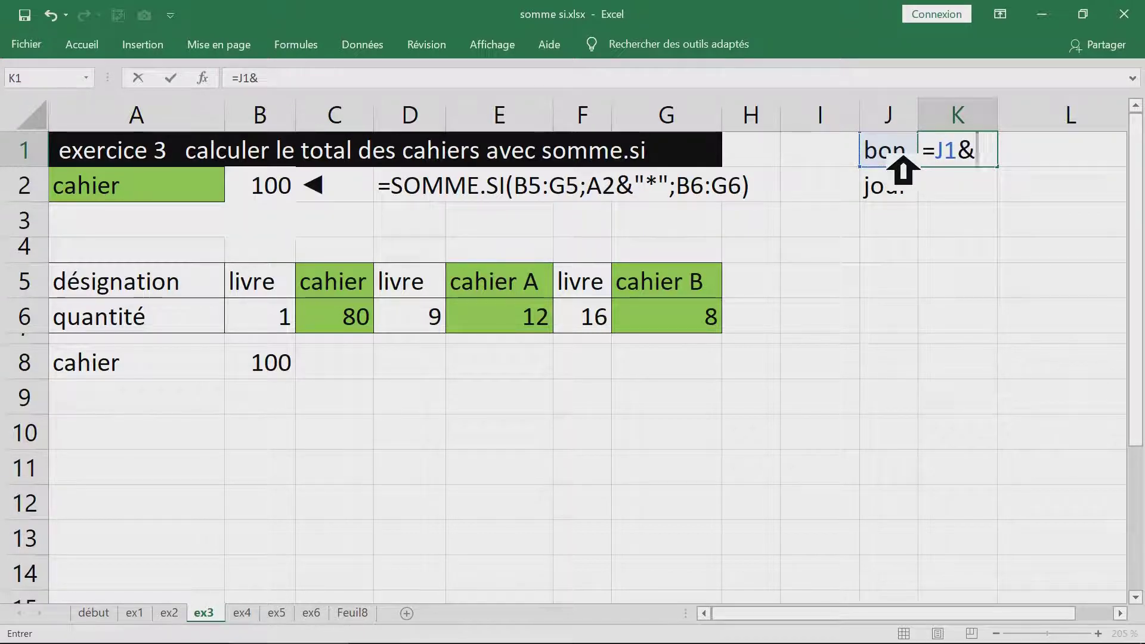
click(907, 193)
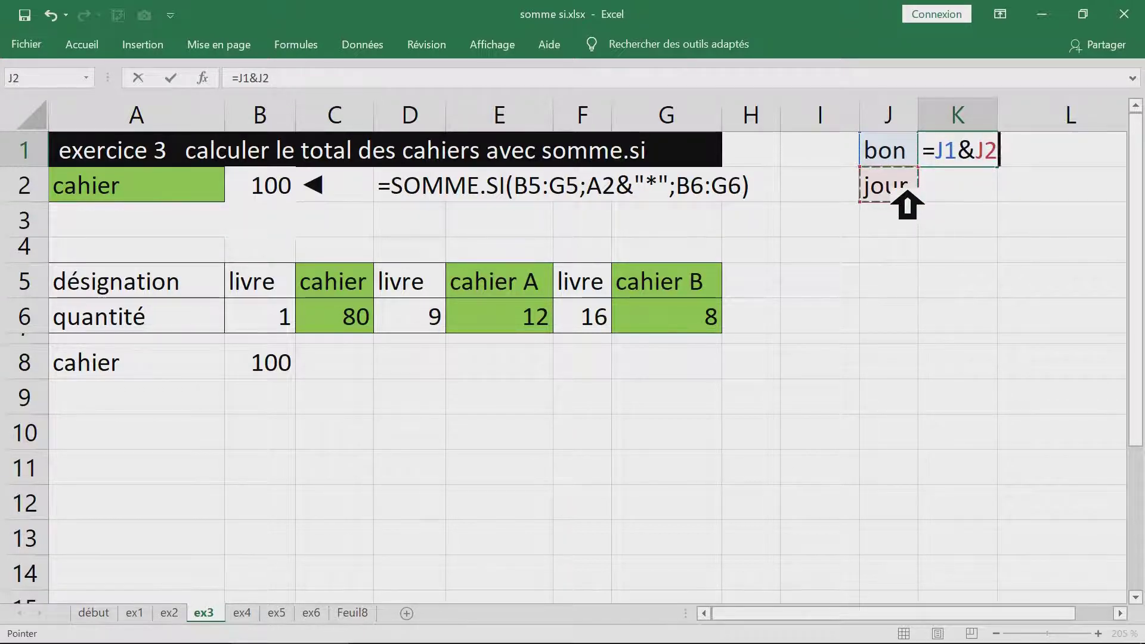
key(Return)
click(958, 158)
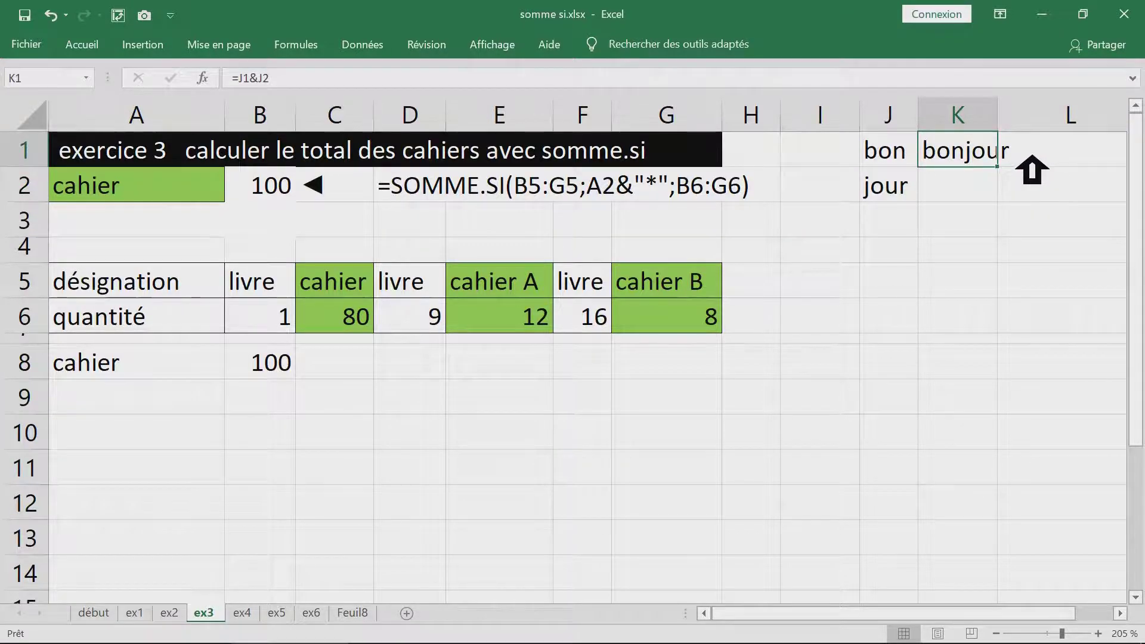
- Clear the concatenation example from cells J1:K2
drag(907, 154, 983, 197)
key(Delete)
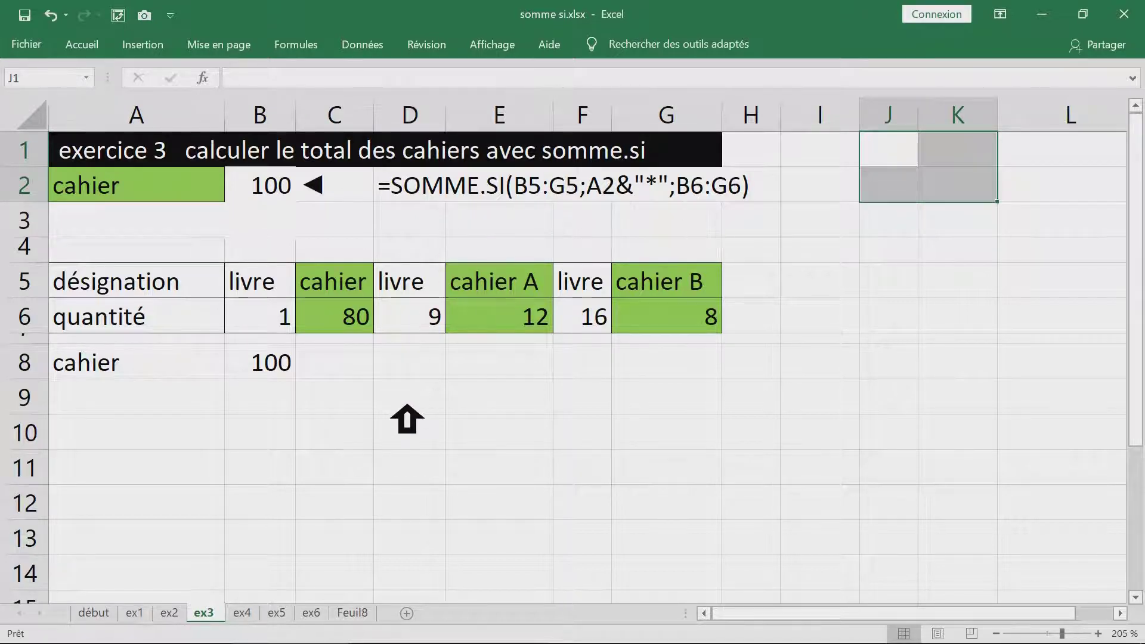
- Open sheet ex4 and examine the text preceding "livre" in D4, F4 and H4
click(252, 614)
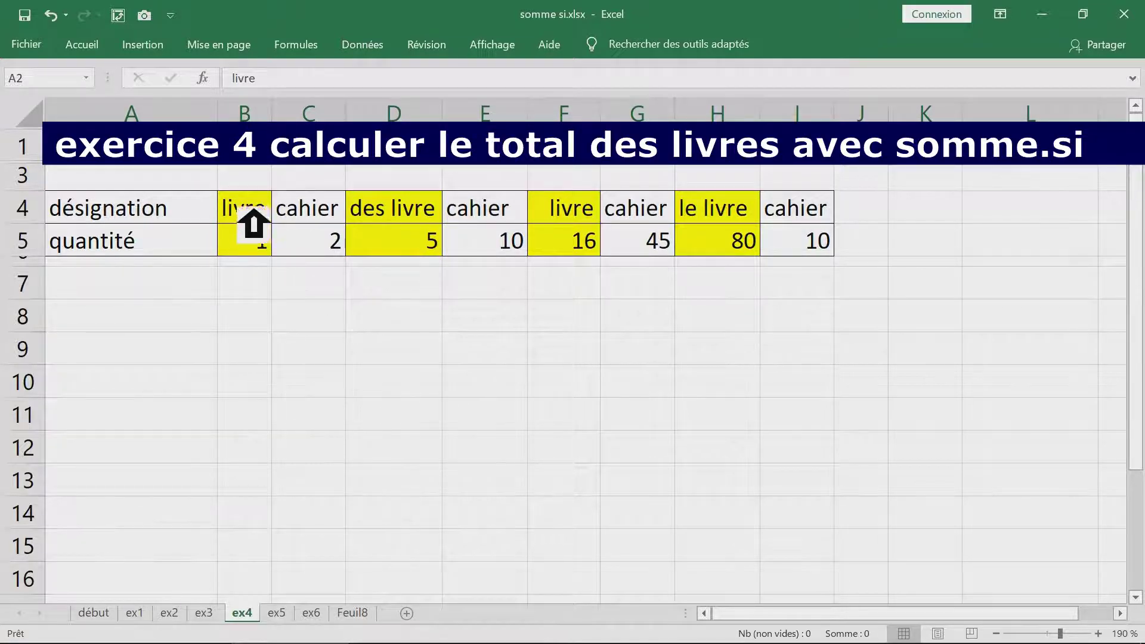
double_click(415, 218)
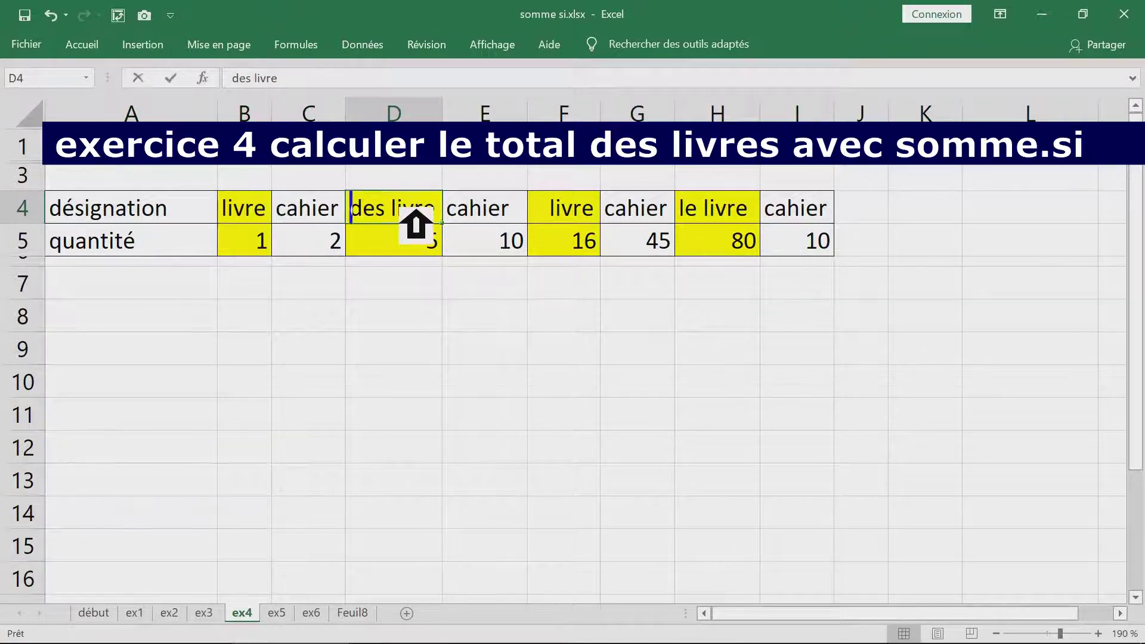
double_click(371, 225)
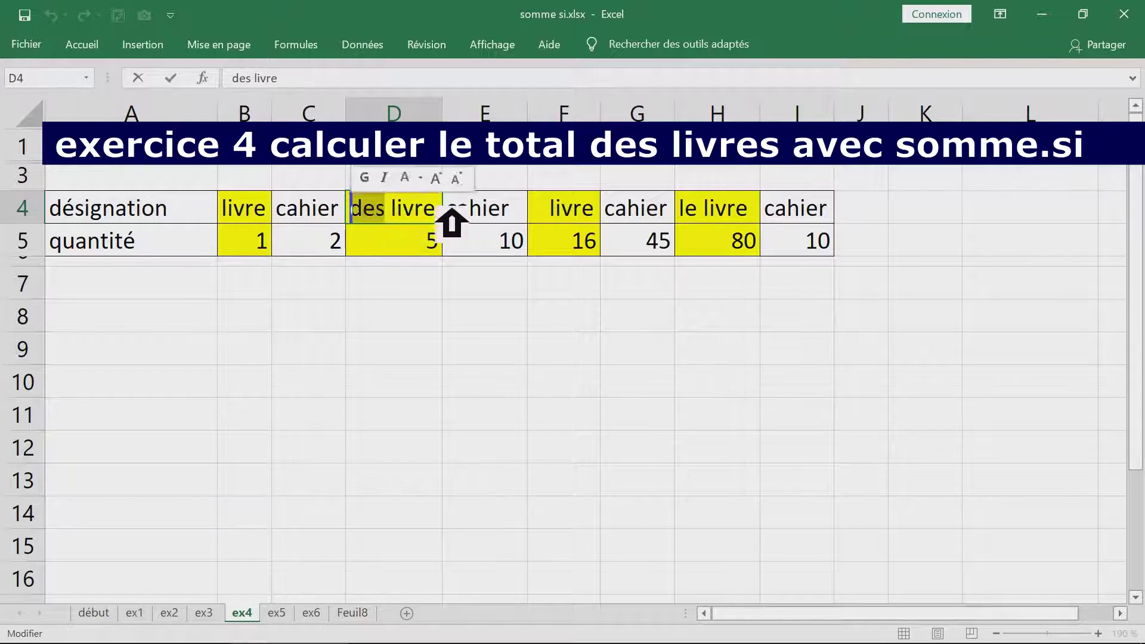
double_click(566, 208)
drag(569, 208, 543, 210)
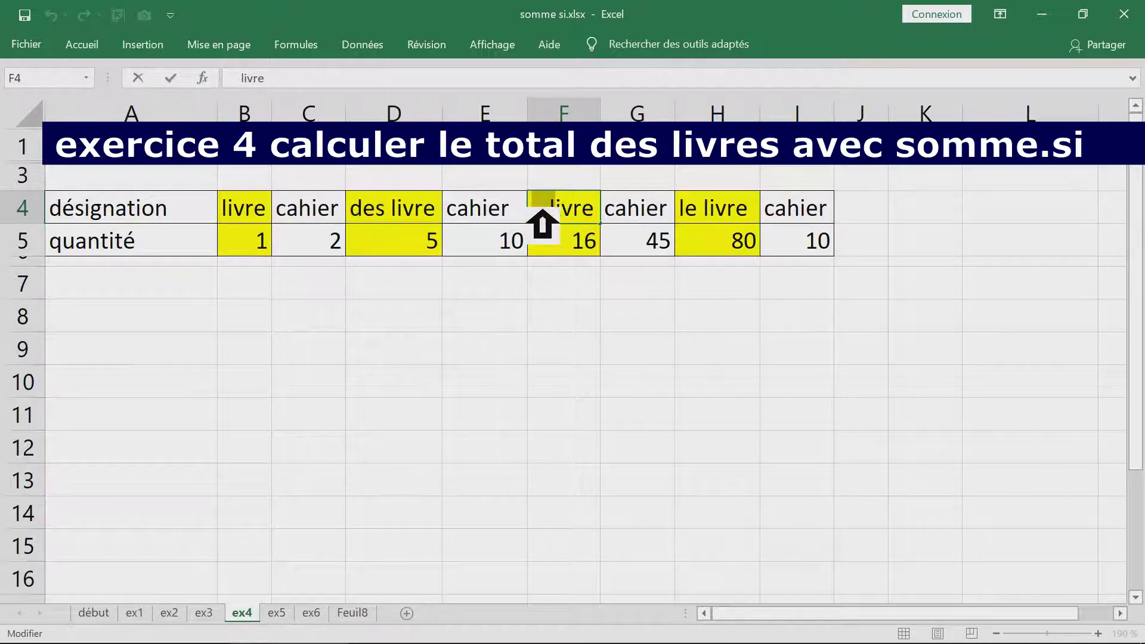
double_click(737, 208)
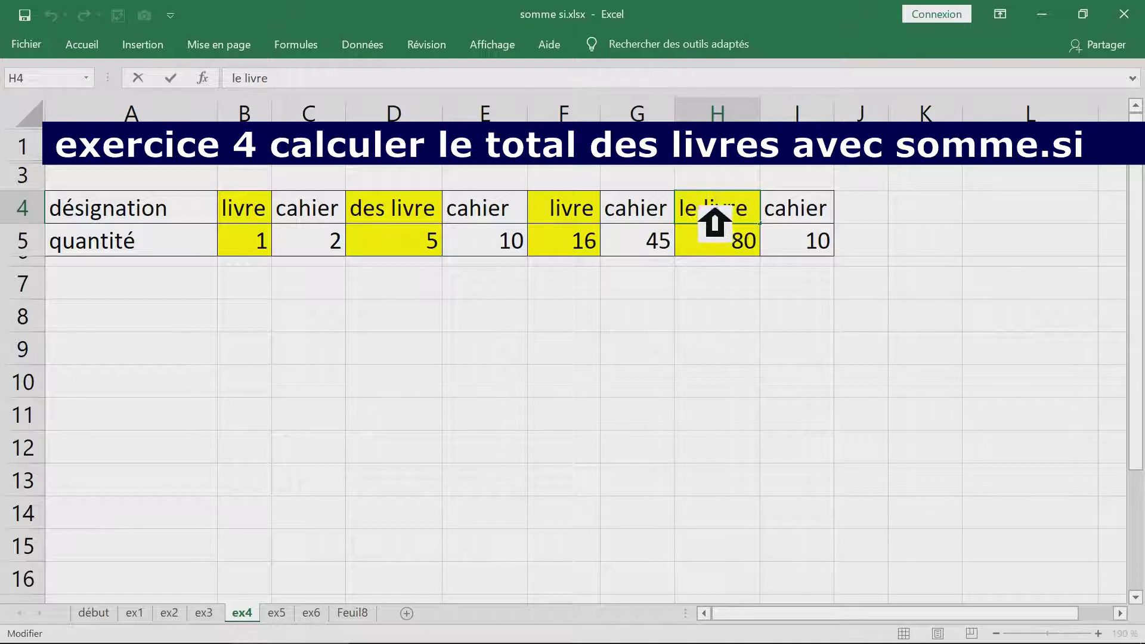
double_click(565, 222)
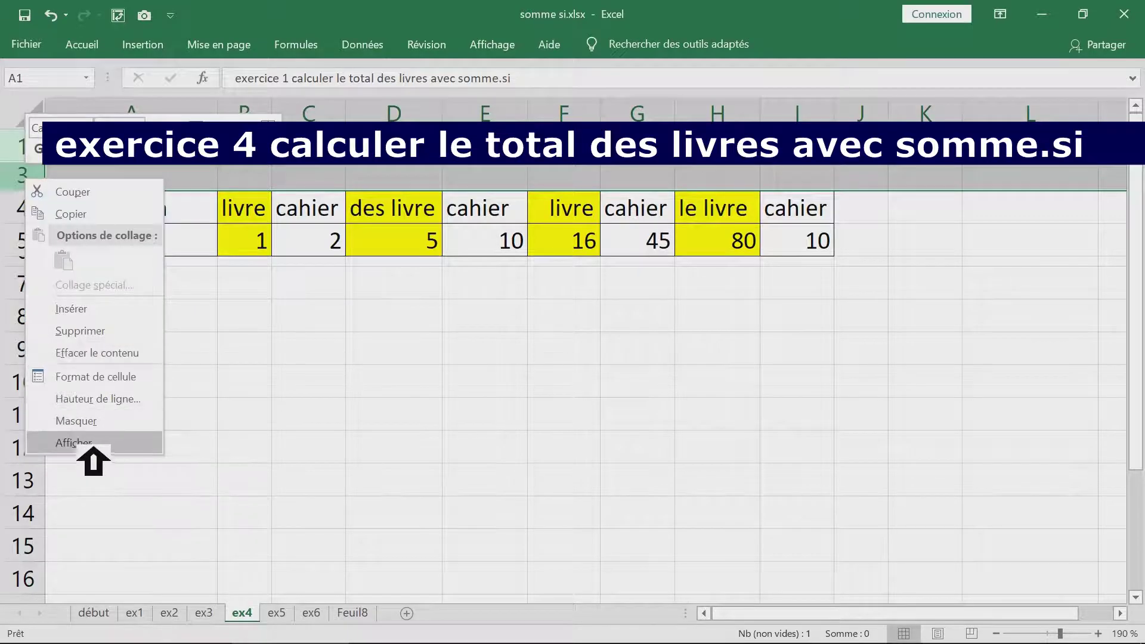
- Unhide row 2 on sheet ex4 and inspect the reference SOMME.SI formula in B2
click(89, 444)
click(265, 182)
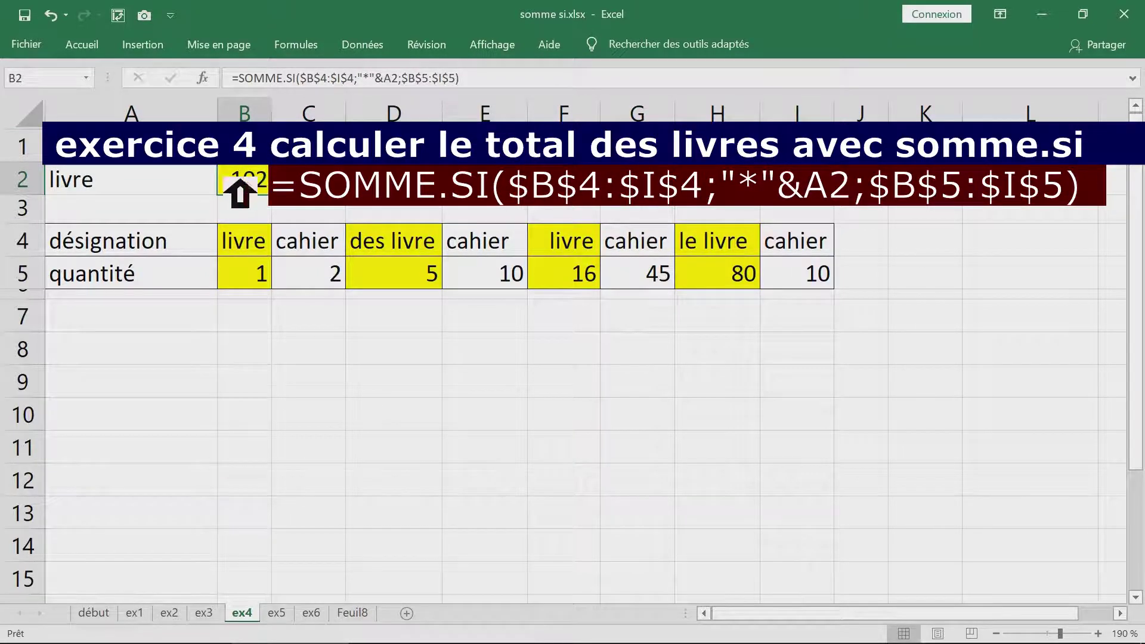
click(102, 181)
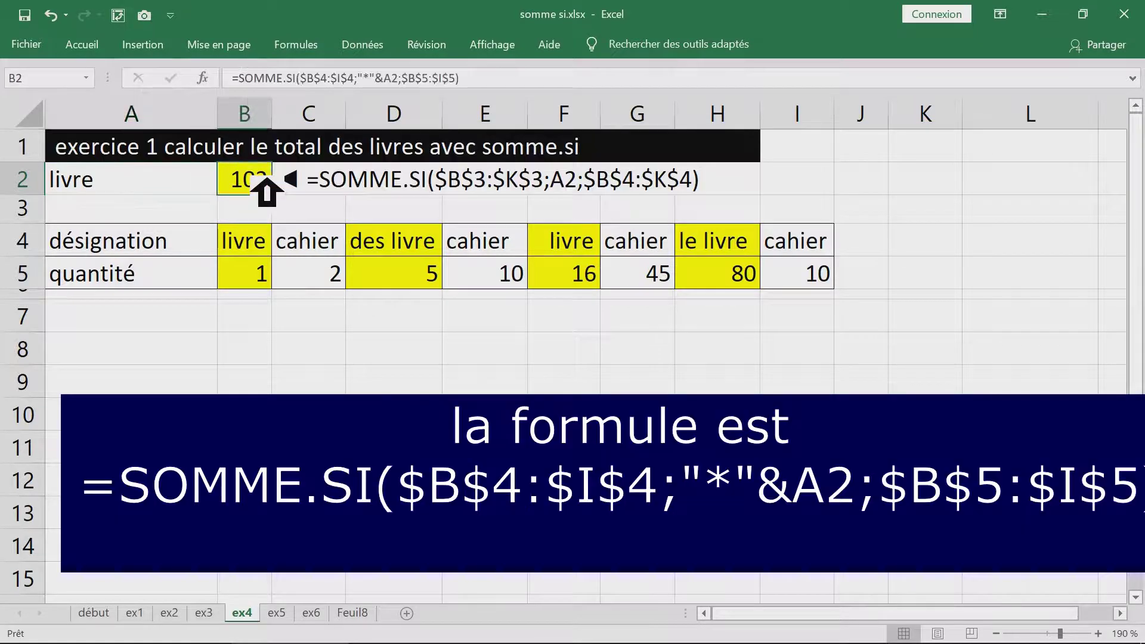
- Remove the outdated SOMME.SI formula text after the equals sign in C2
click(334, 187)
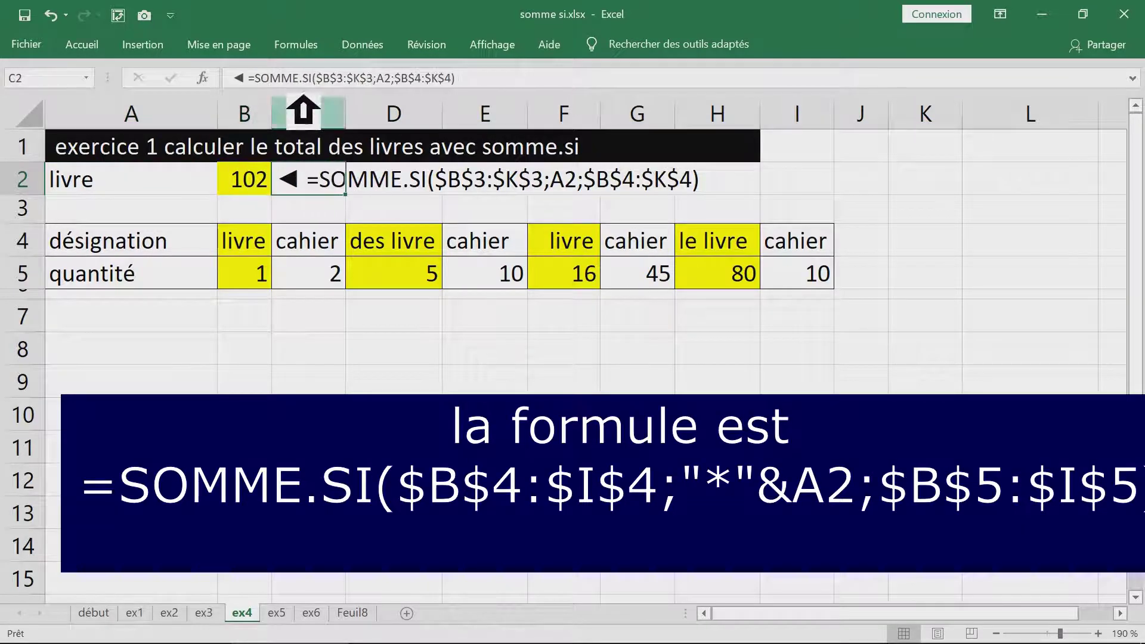
drag(256, 78, 603, 80)
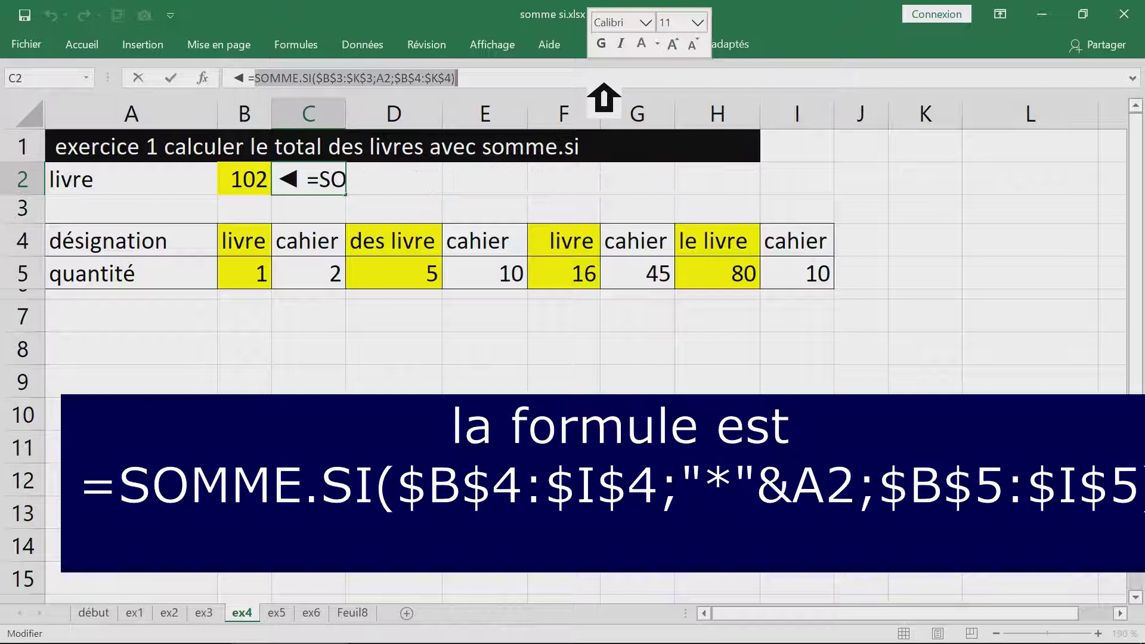
key(Delete)
key(Return)
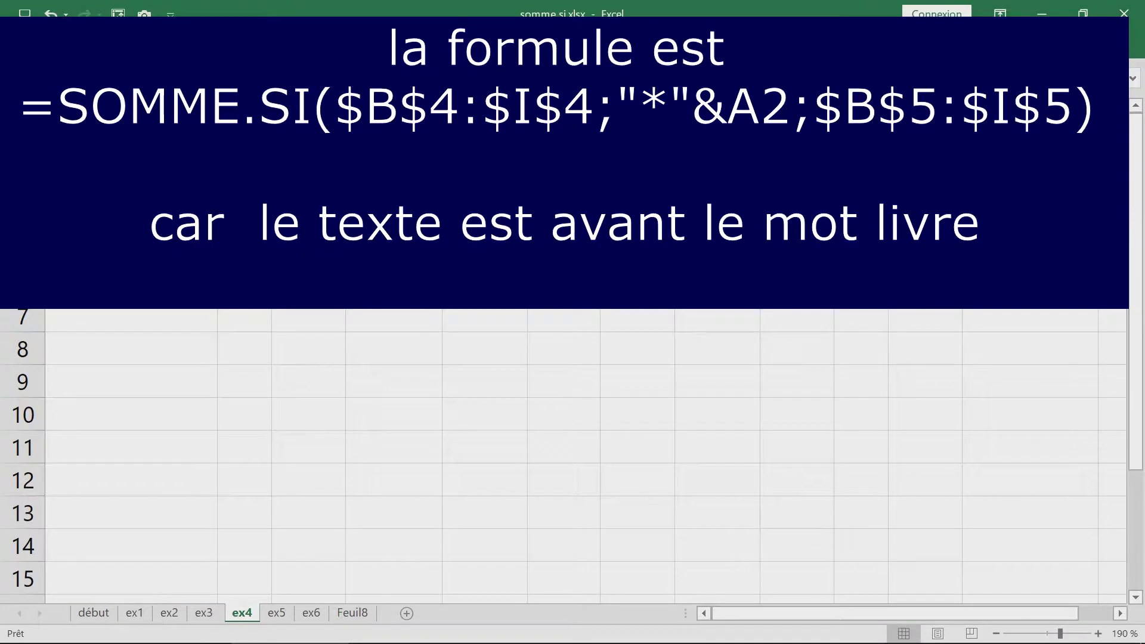
key(F2)
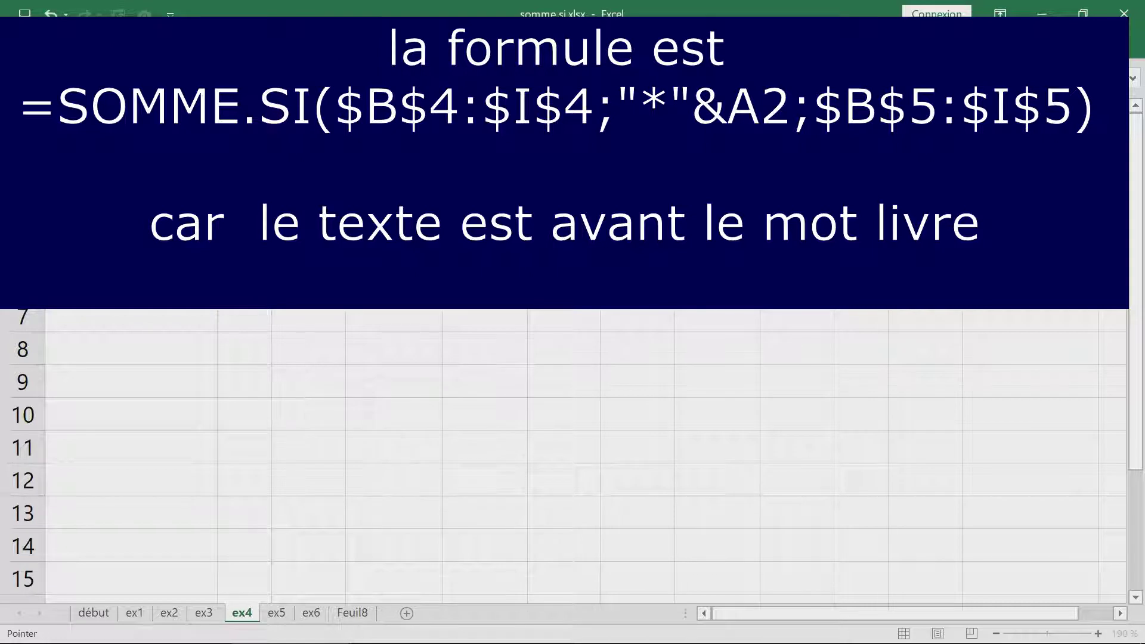
key(Return)
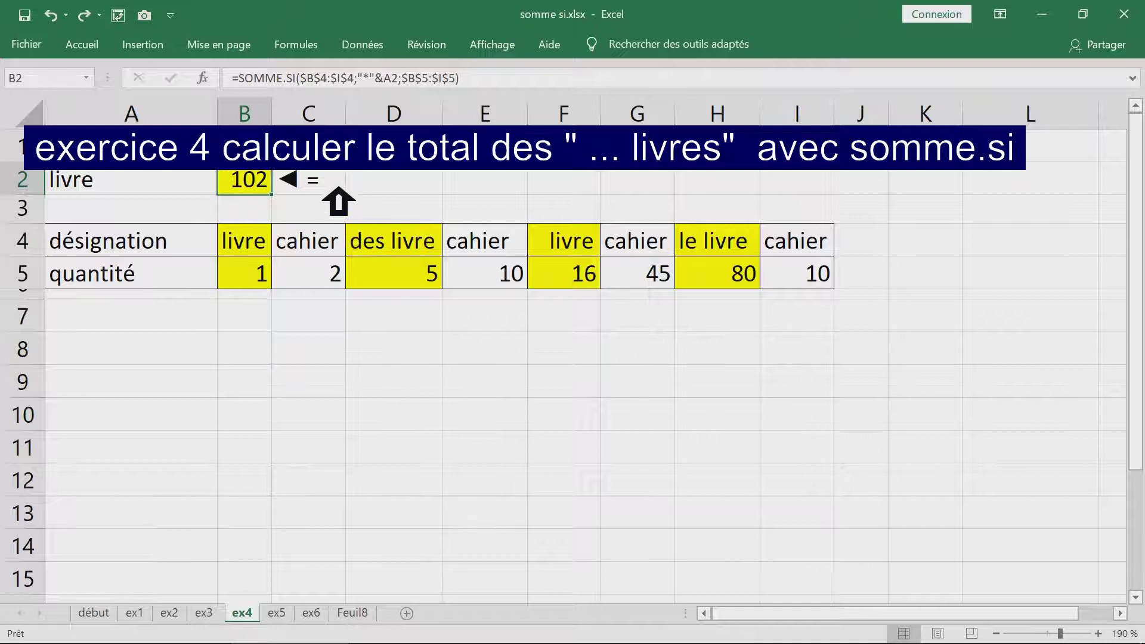
- Copy B2's formula text without its equals sign and append it after the equals sign in C2
double_click(259, 186)
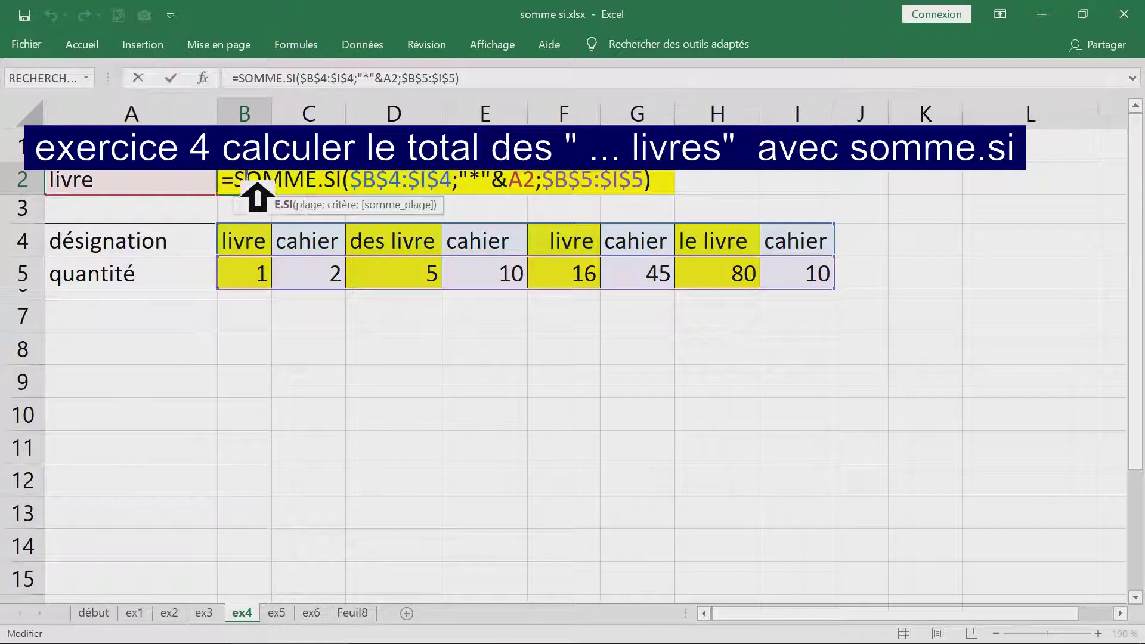
drag(258, 185, 689, 185)
key(ctrl+c)
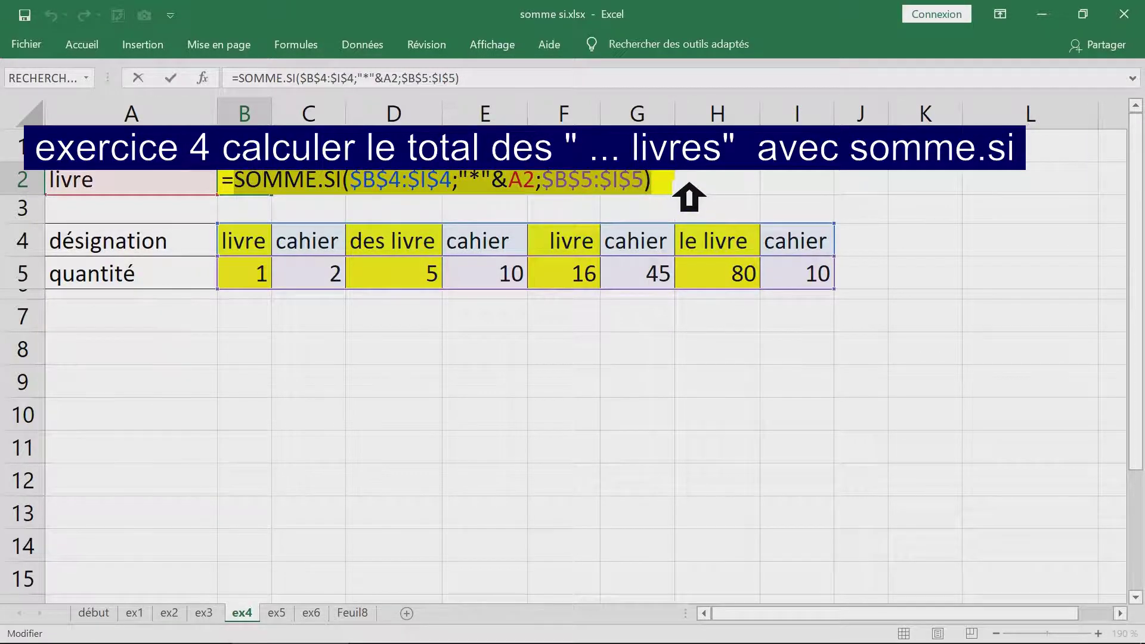
key(Escape)
click(342, 188)
double_click(342, 185)
key(ctrl+v)
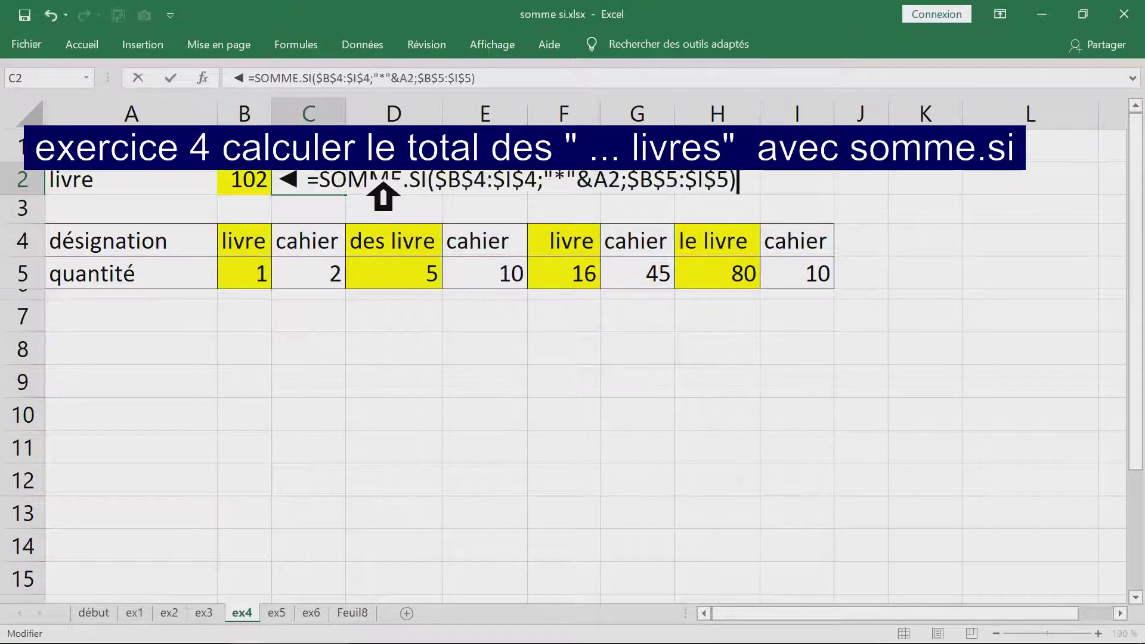
key(Return)
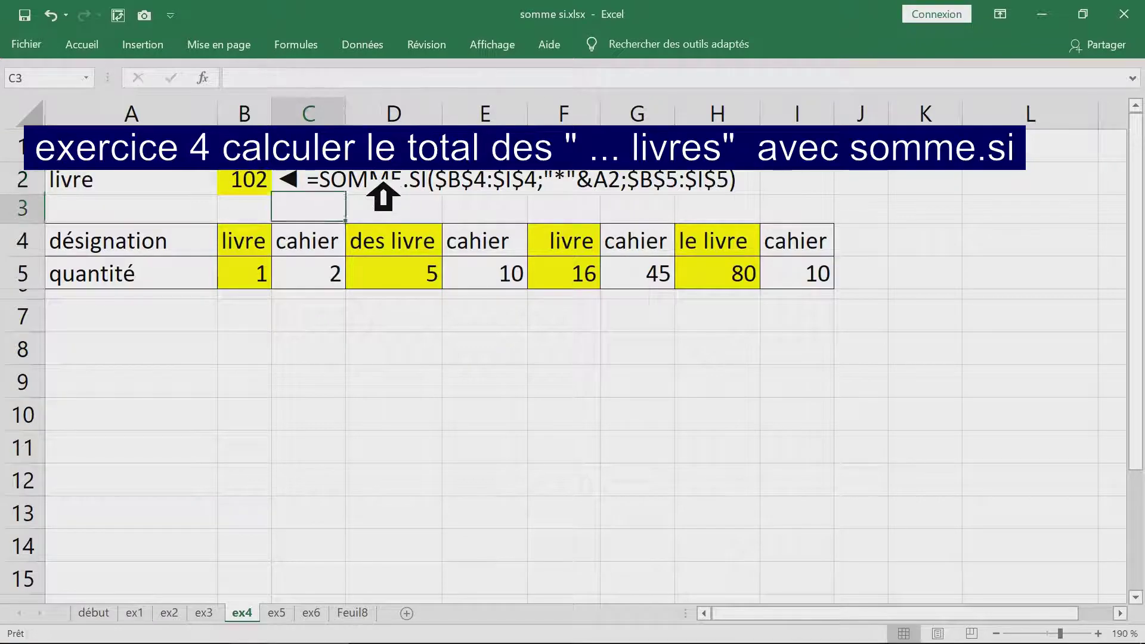
- Inspect the SOMME.SI formula in B2, focusing on its criterion "*"&A2
click(261, 186)
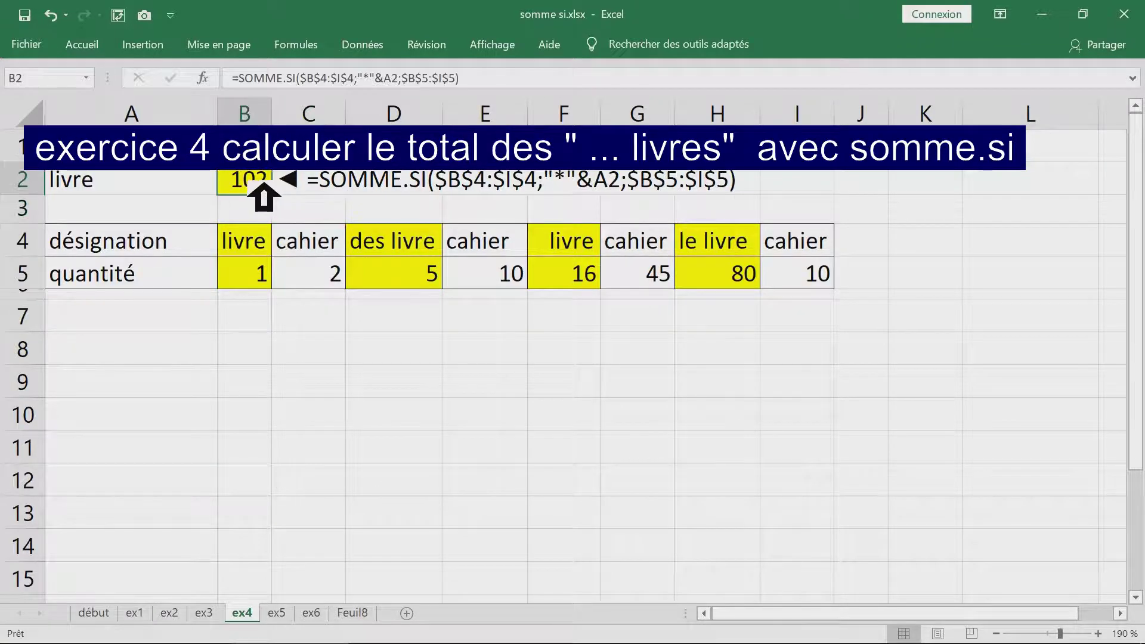
double_click(263, 186)
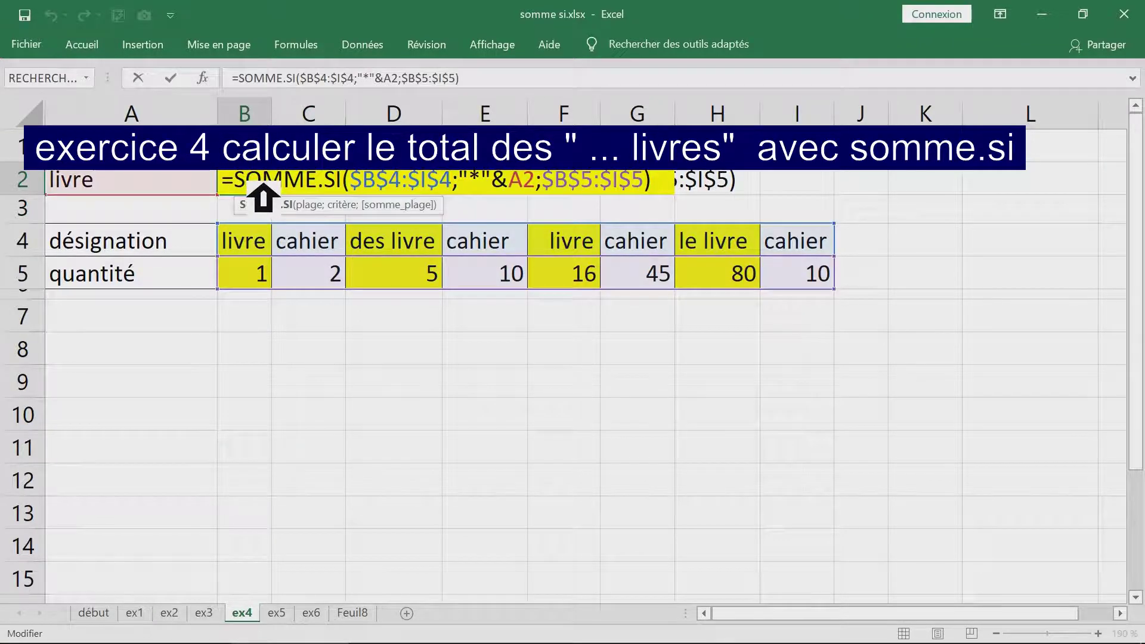
key(Escape)
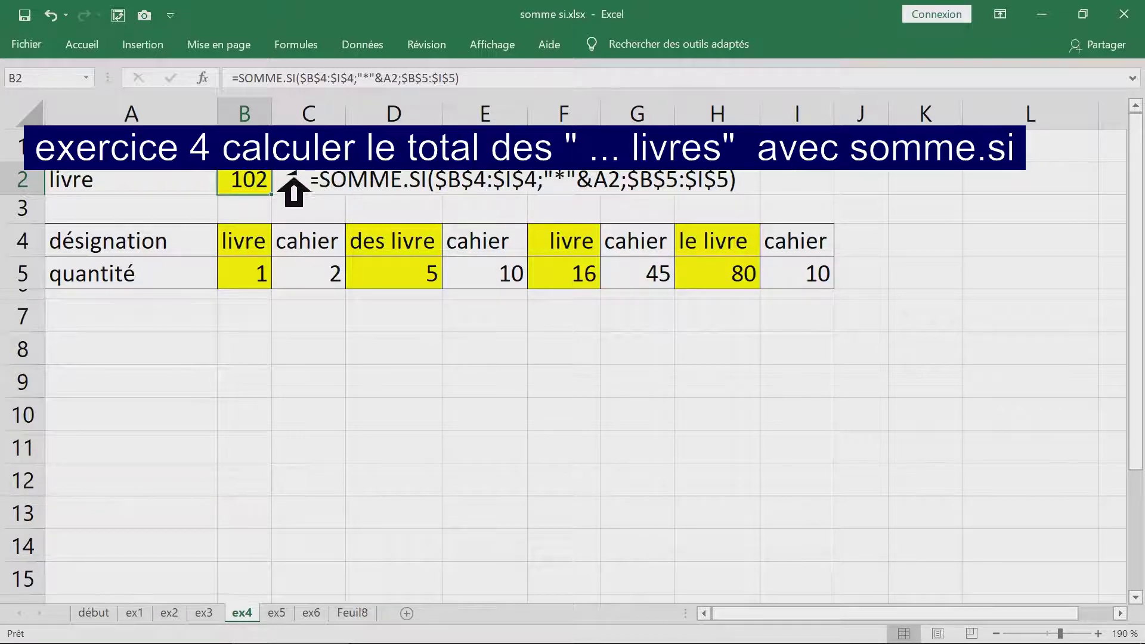
double_click(264, 180)
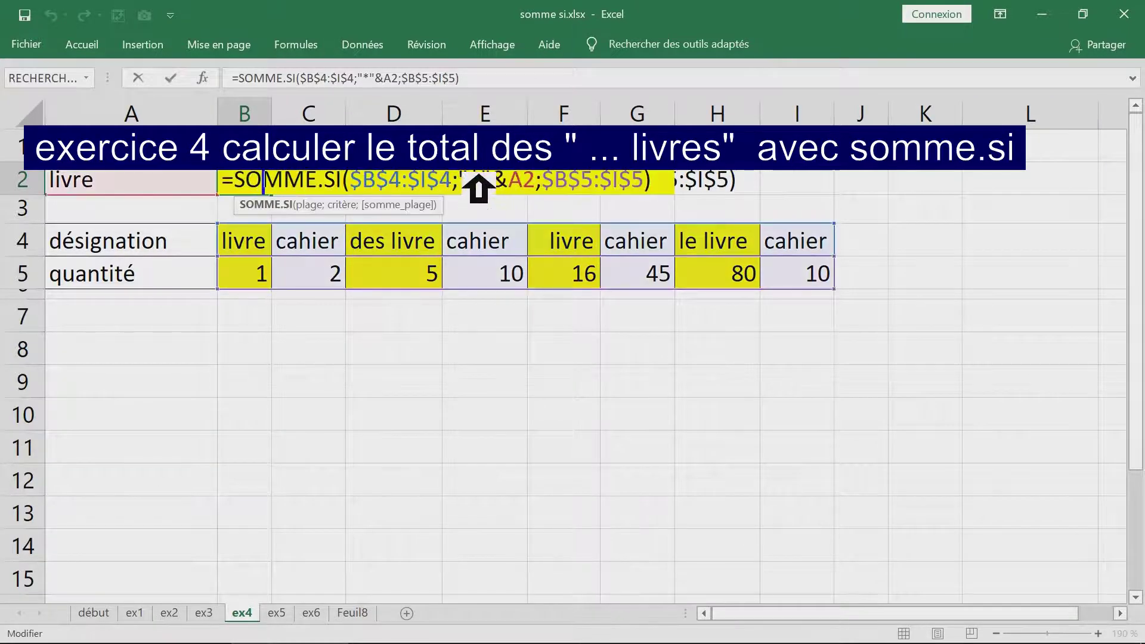
drag(457, 179, 550, 179)
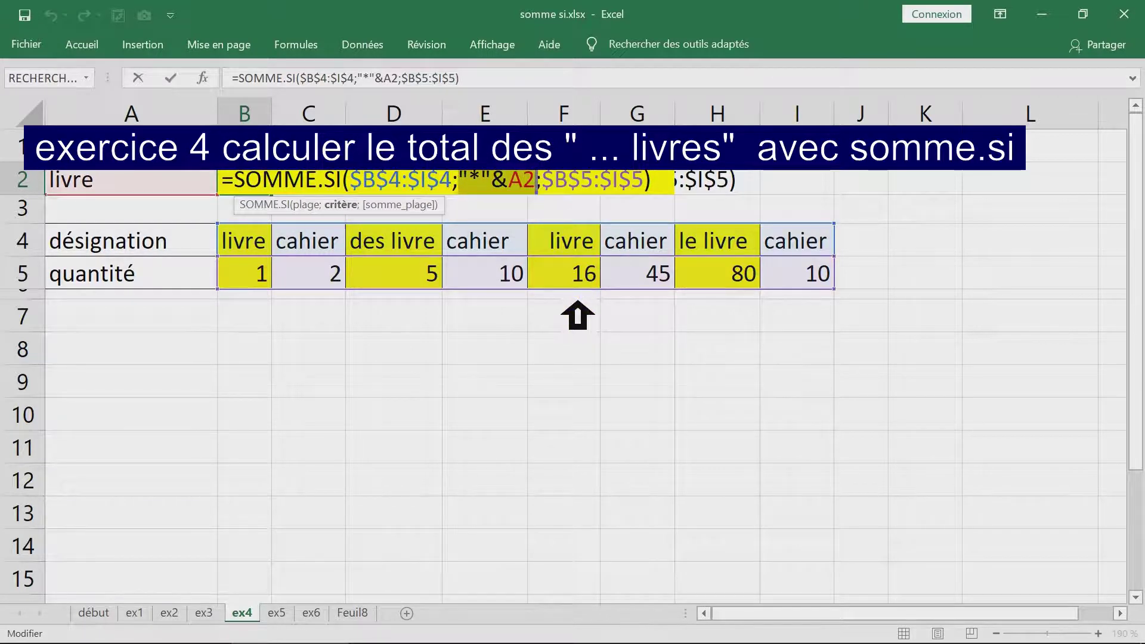
key(Escape)
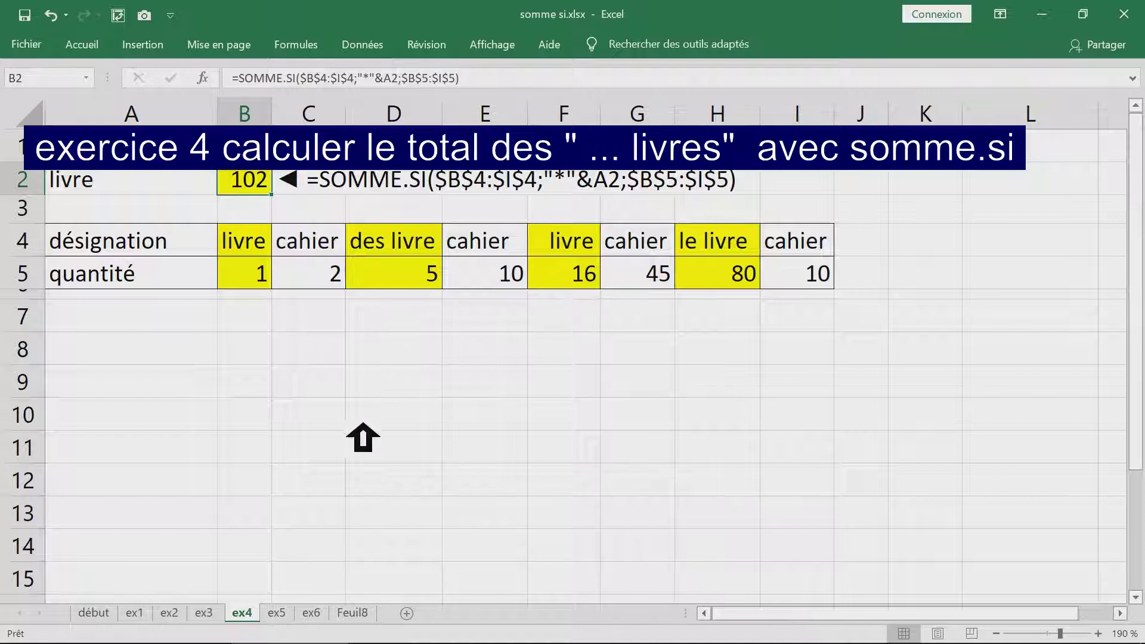
- Open sheet ex5 and examine the characters before and after "livre" in the row 4 headings, especially H4
click(292, 613)
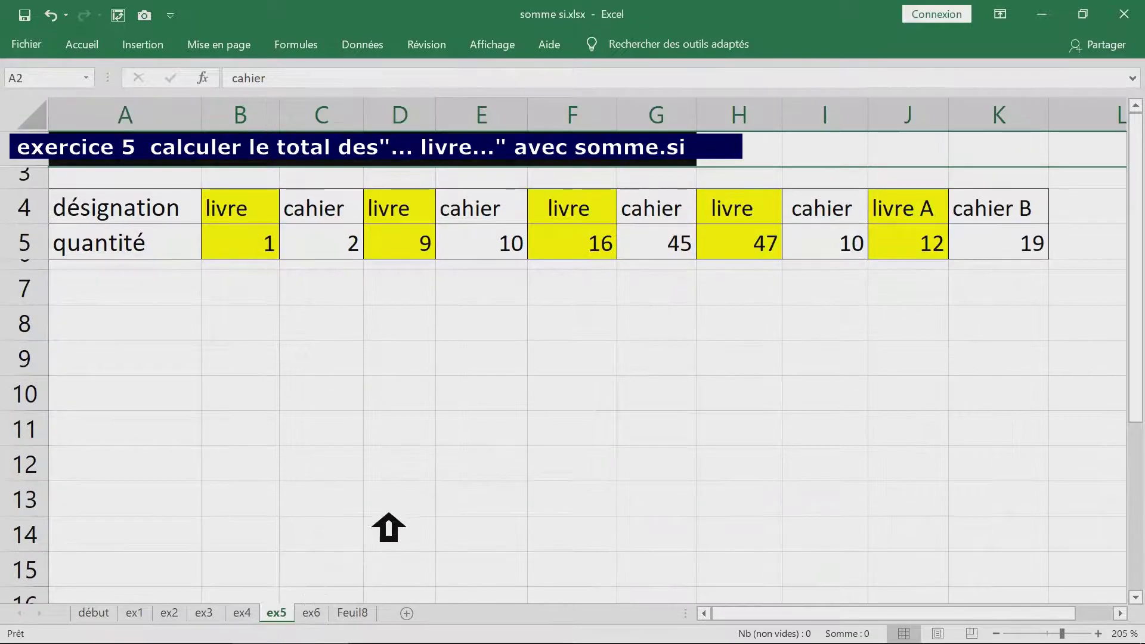
double_click(239, 215)
double_click(407, 218)
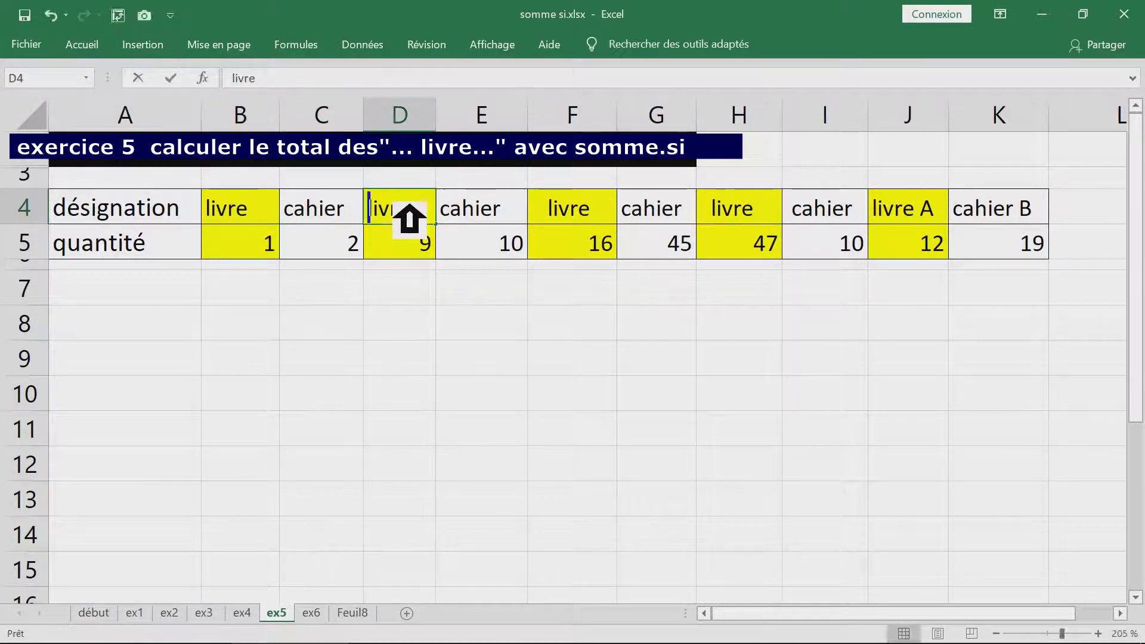
double_click(772, 218)
click(934, 216)
double_click(764, 215)
click(727, 215)
drag(718, 209, 703, 209)
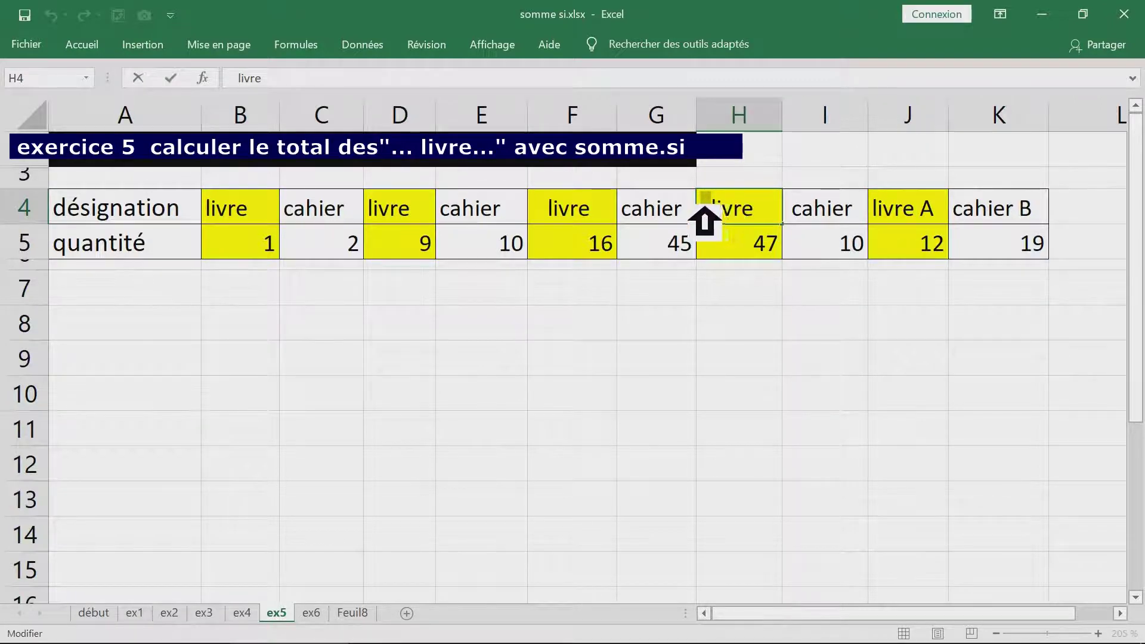
click(774, 209)
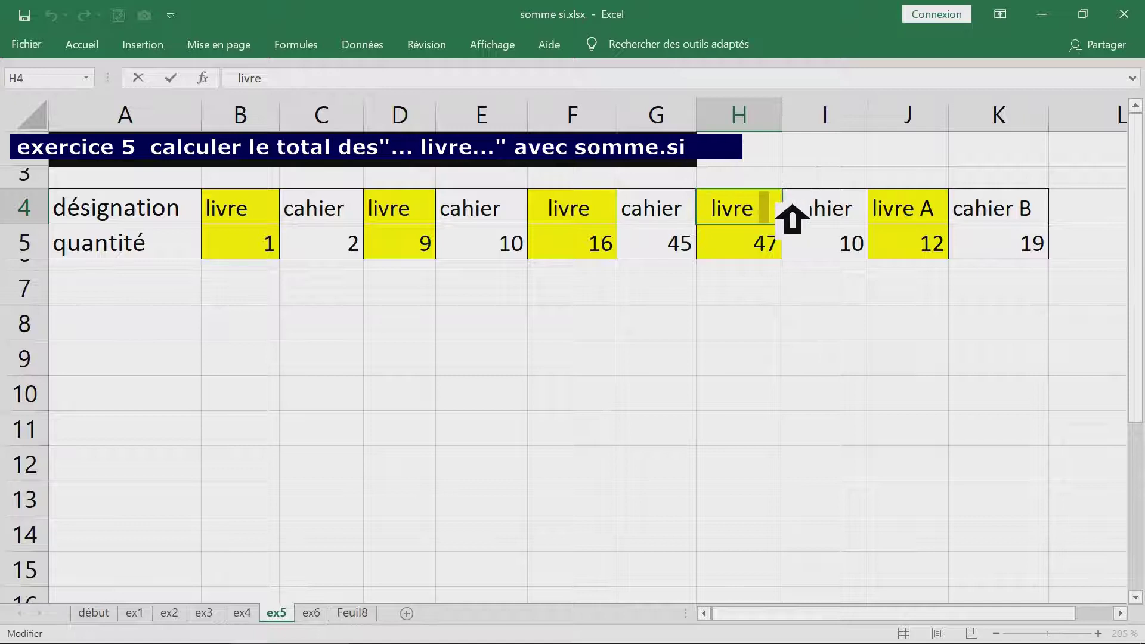
- Enter the criterion word "livre" in A8, then relocate that cell to I1 above the table
click(235, 290)
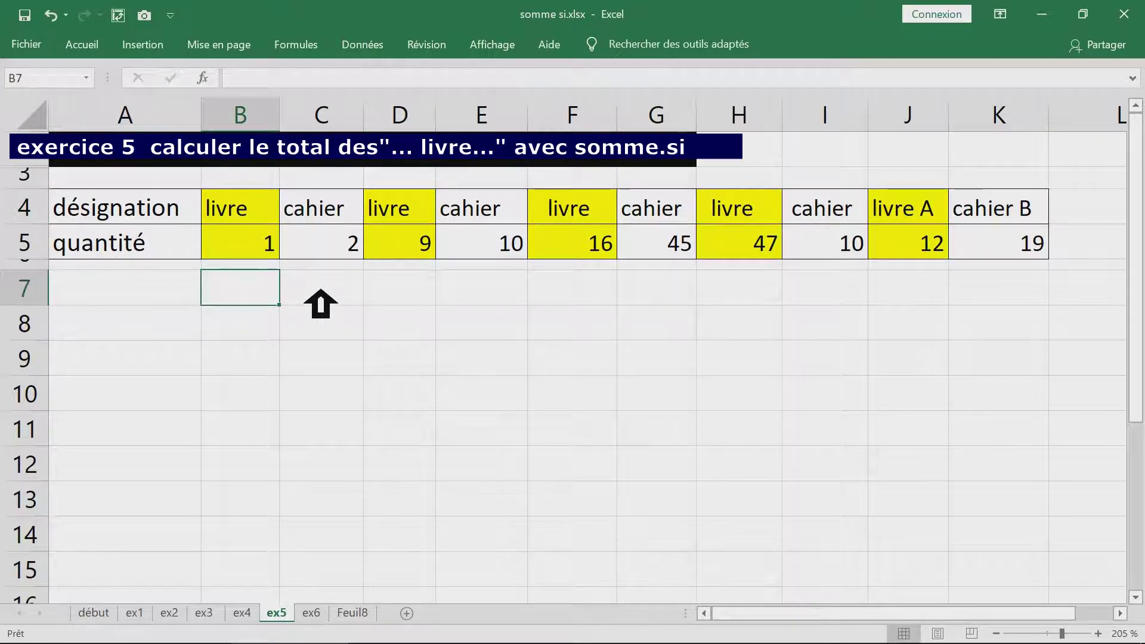
key(Left)
key(Down)
text(li)
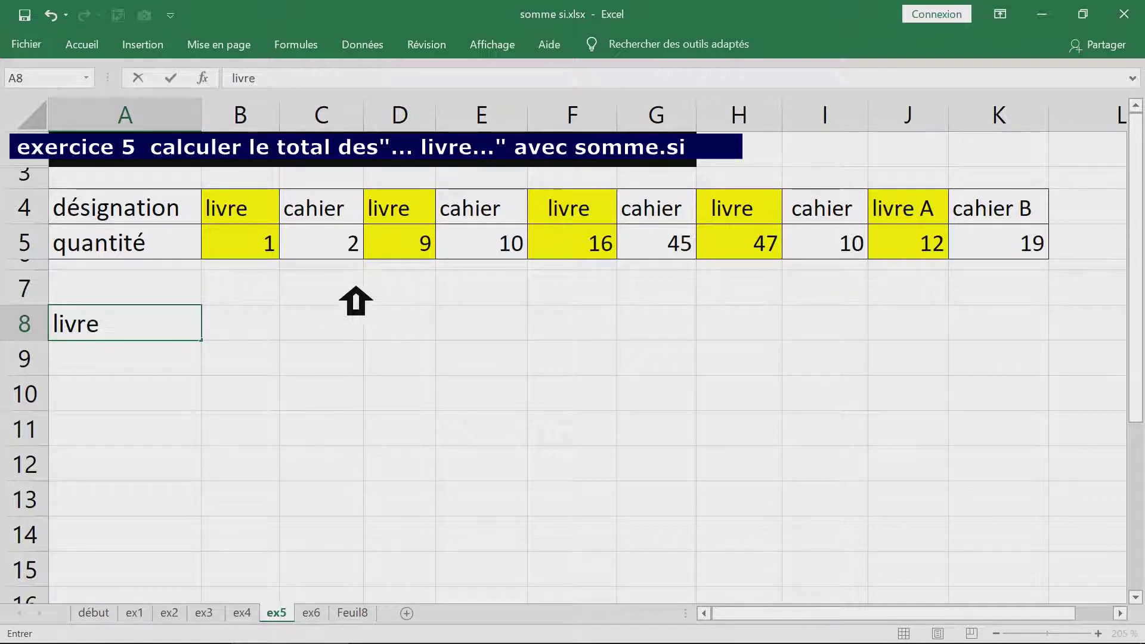
click(250, 313)
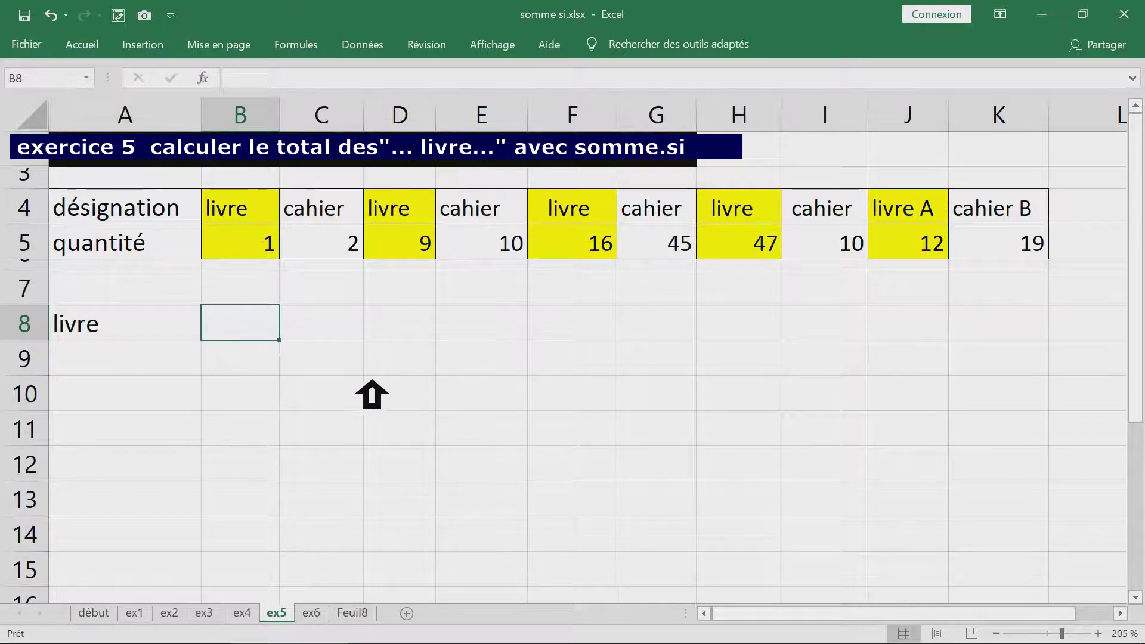
click(127, 321)
drag(184, 306, 824, 217)
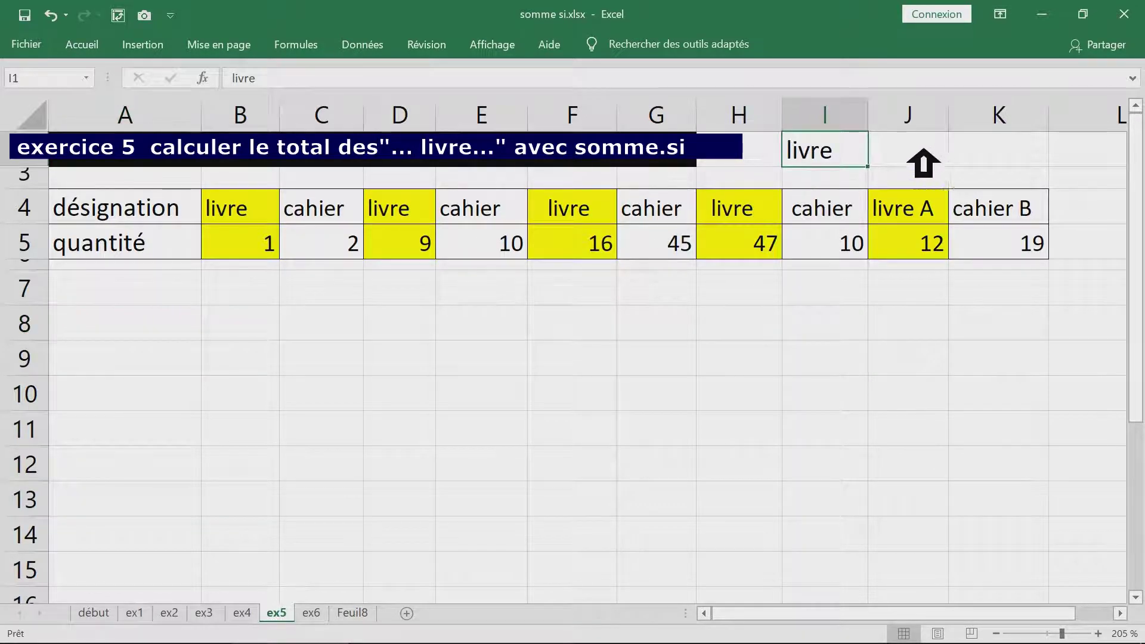
- Start a SOMME.SI formula in J1 with the designations B4:K4 as the criteria range
click(923, 162)
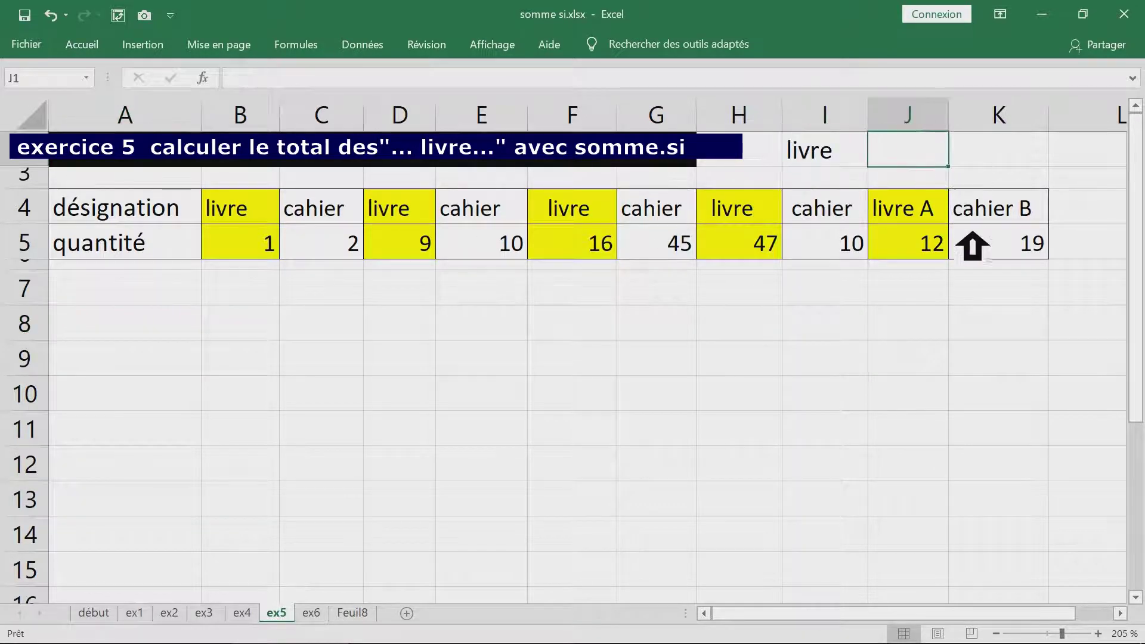
click(1122, 614)
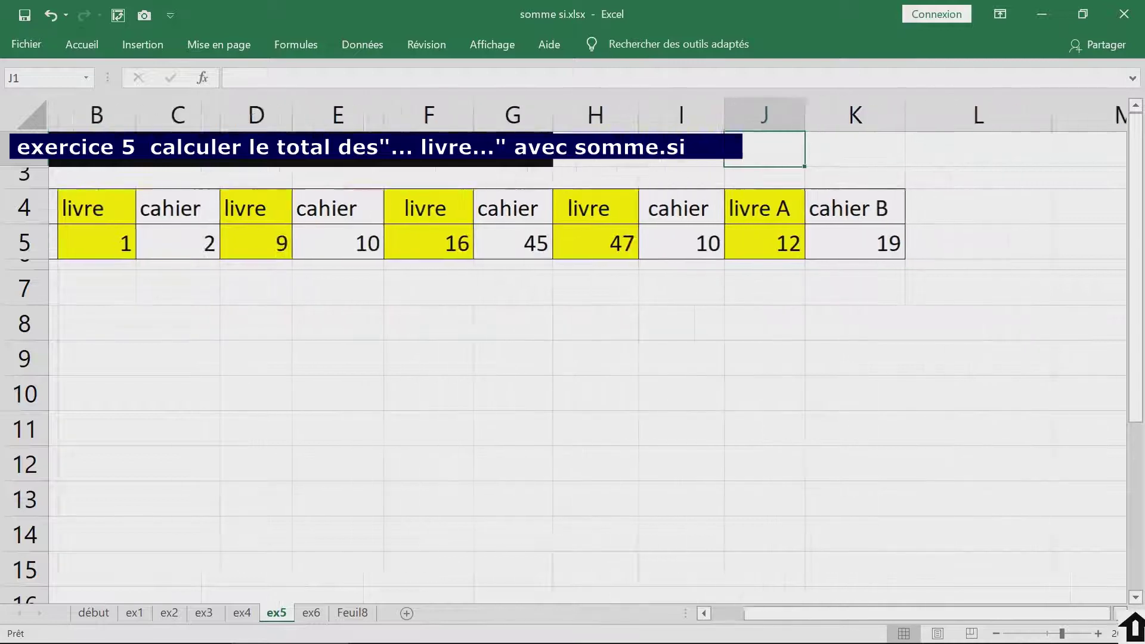
click(1122, 614)
click(1122, 614)
click(1122, 614)
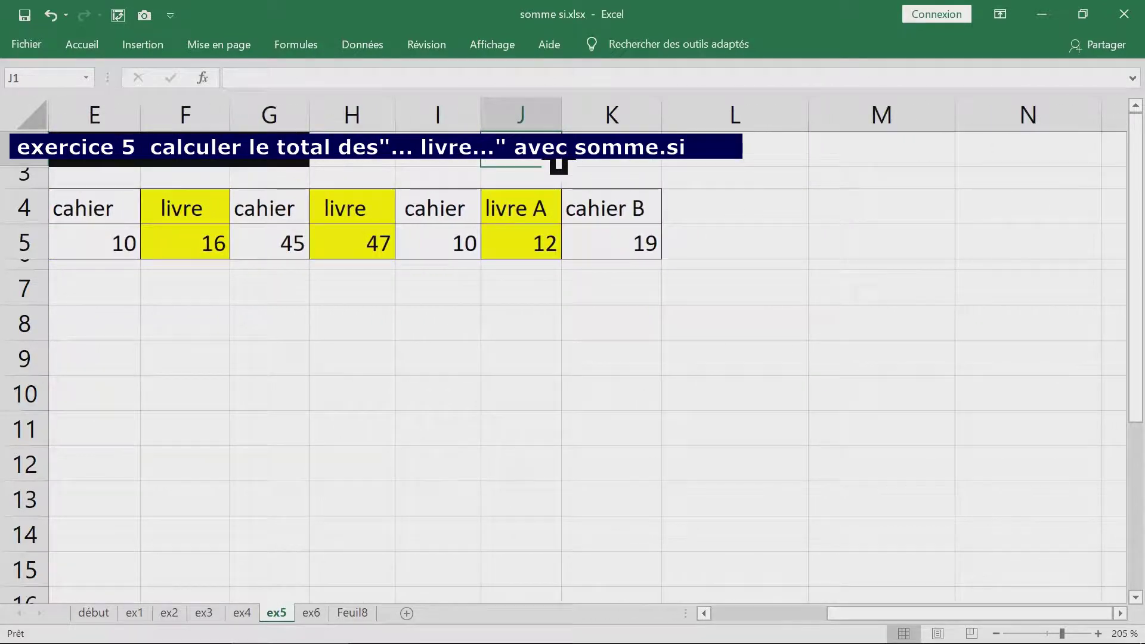
text(=somme)
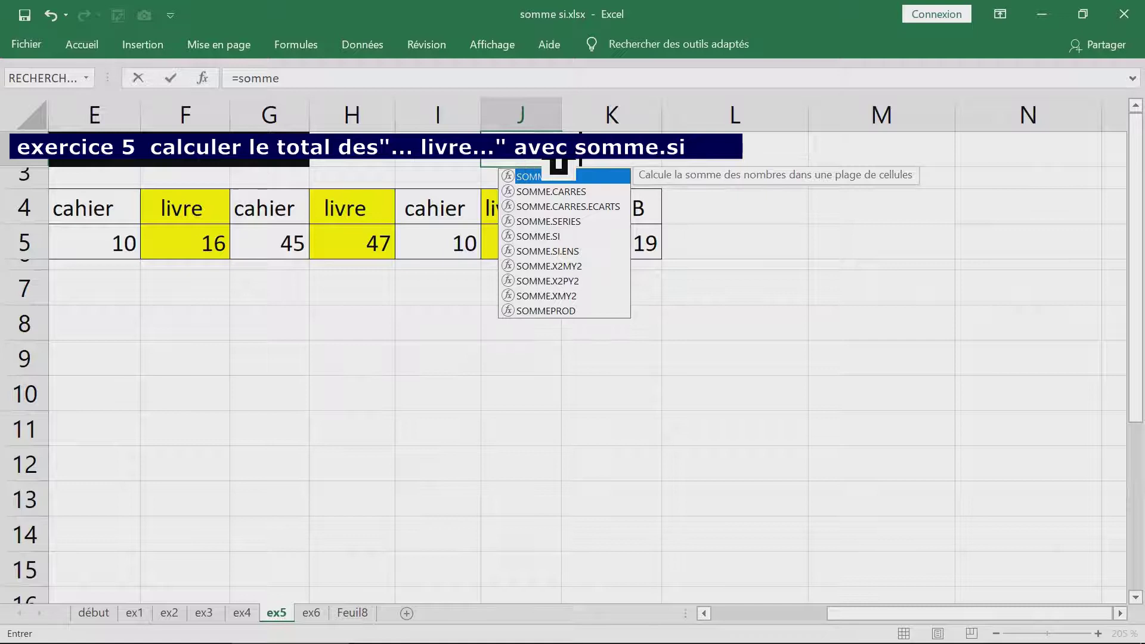
text(.si)
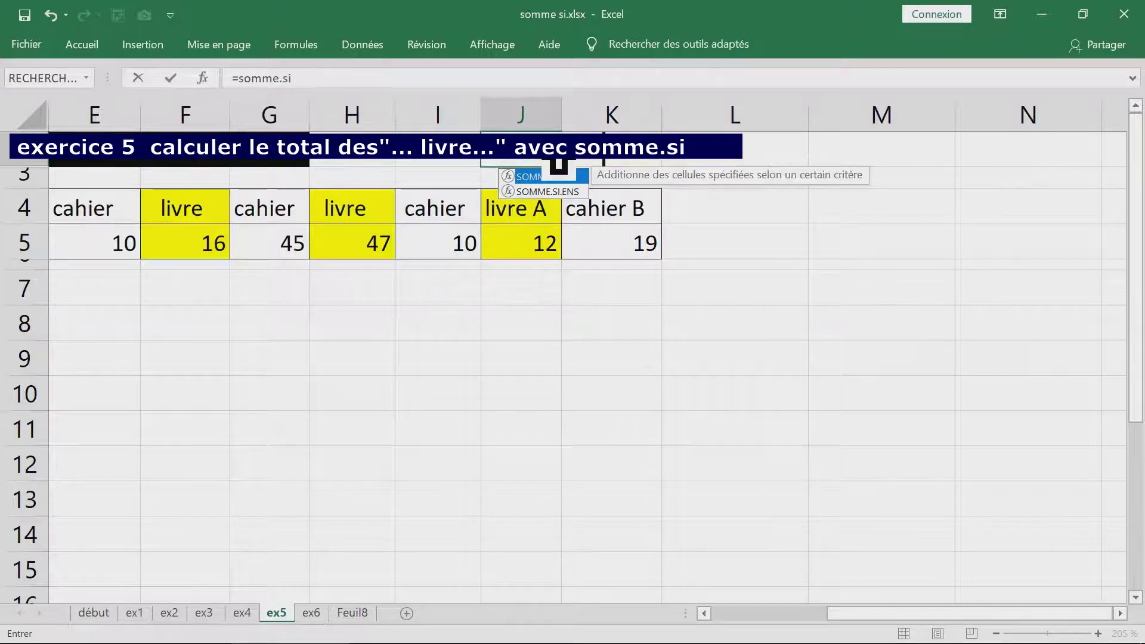
key(Tab)
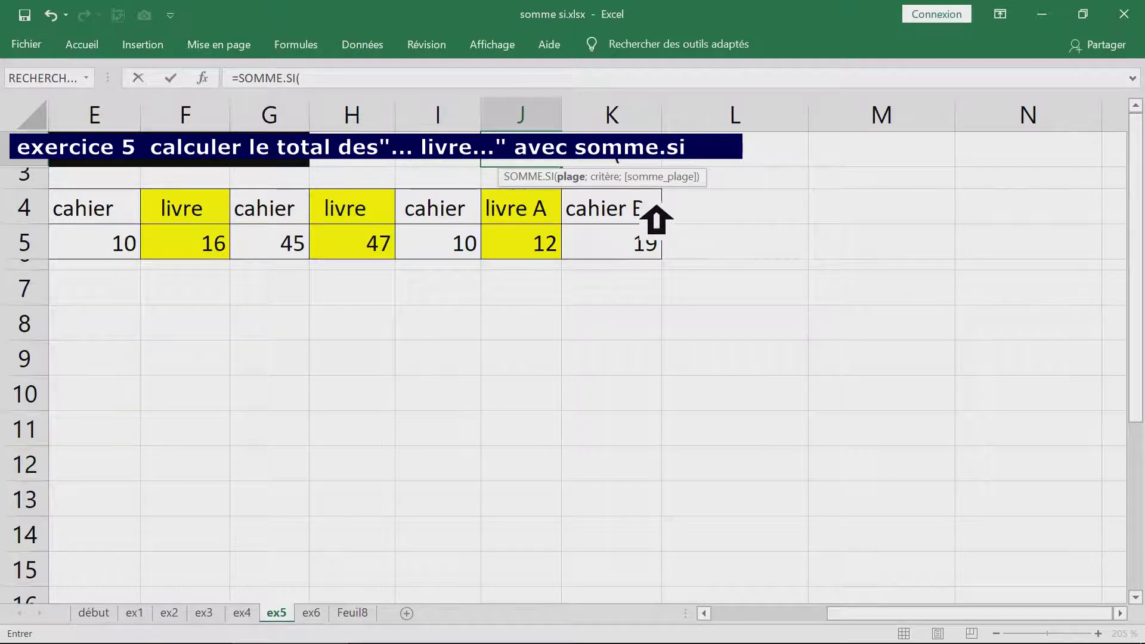
click(641, 215)
drag(640, 219, 244, 215)
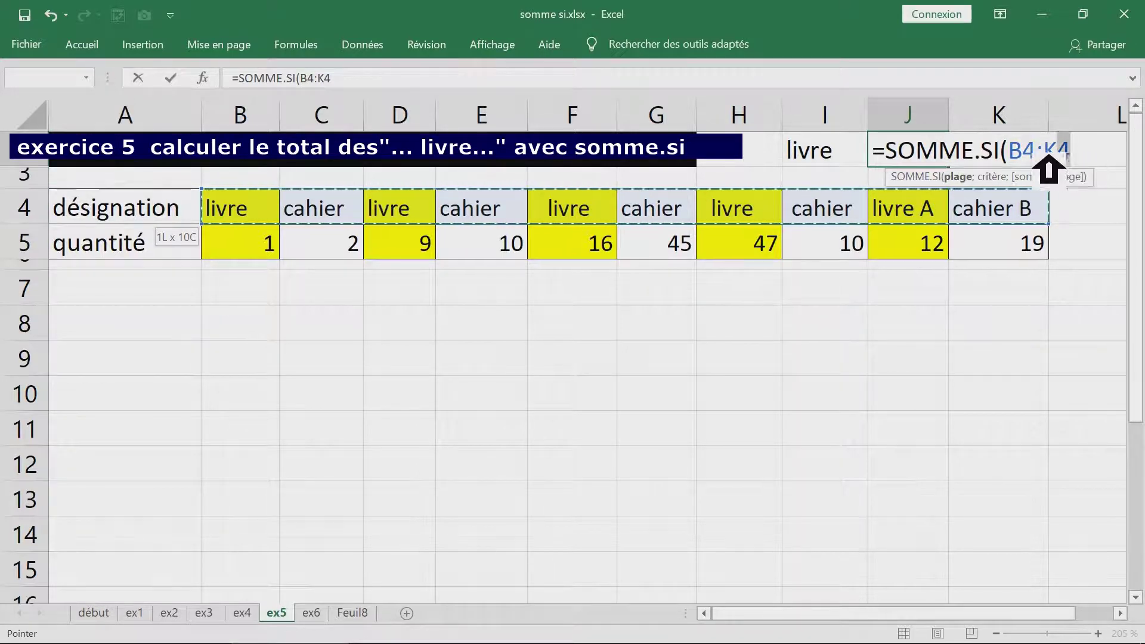
- Make the end of the criteria range absolute as $K$4 and set I1 as the criterion
drag(1070, 152, 1007, 154)
click(1092, 148)
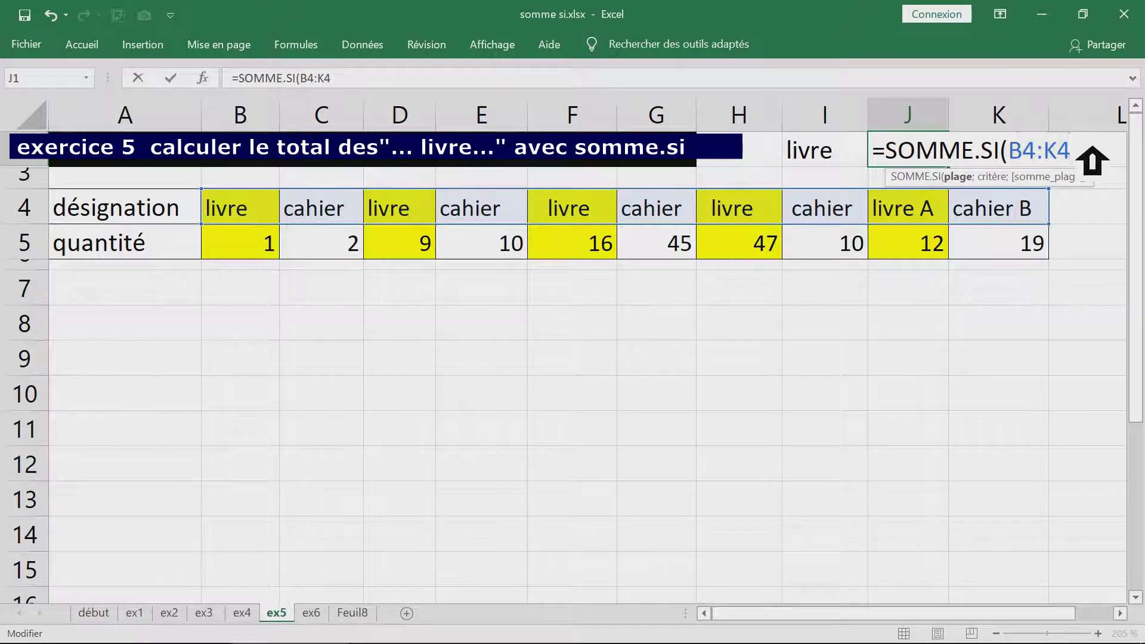
key(F4)
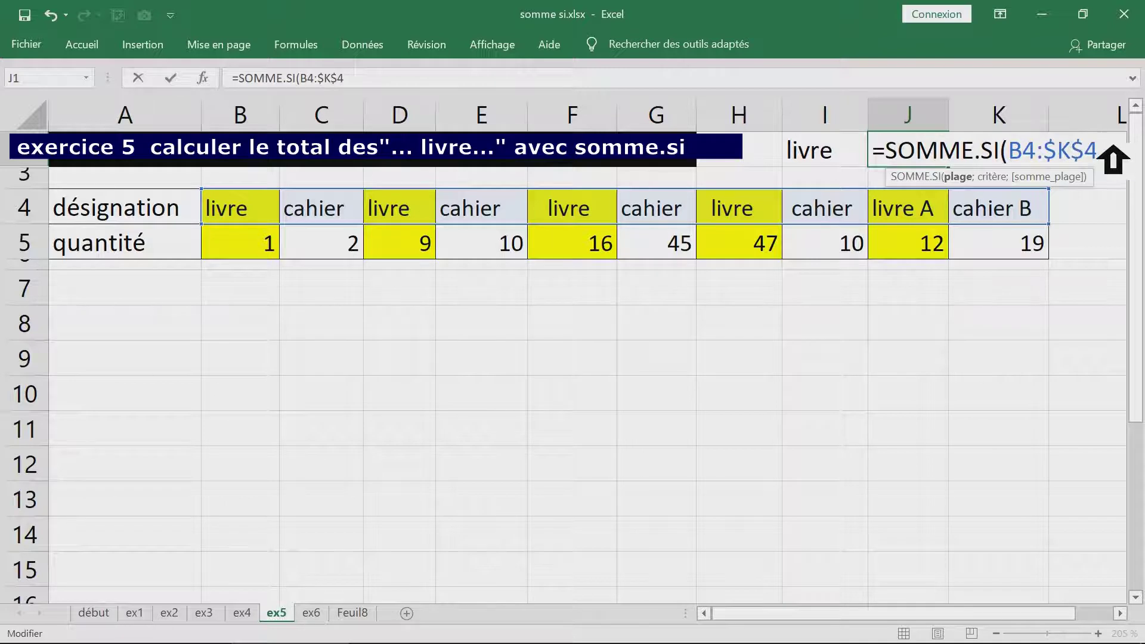
text(;)
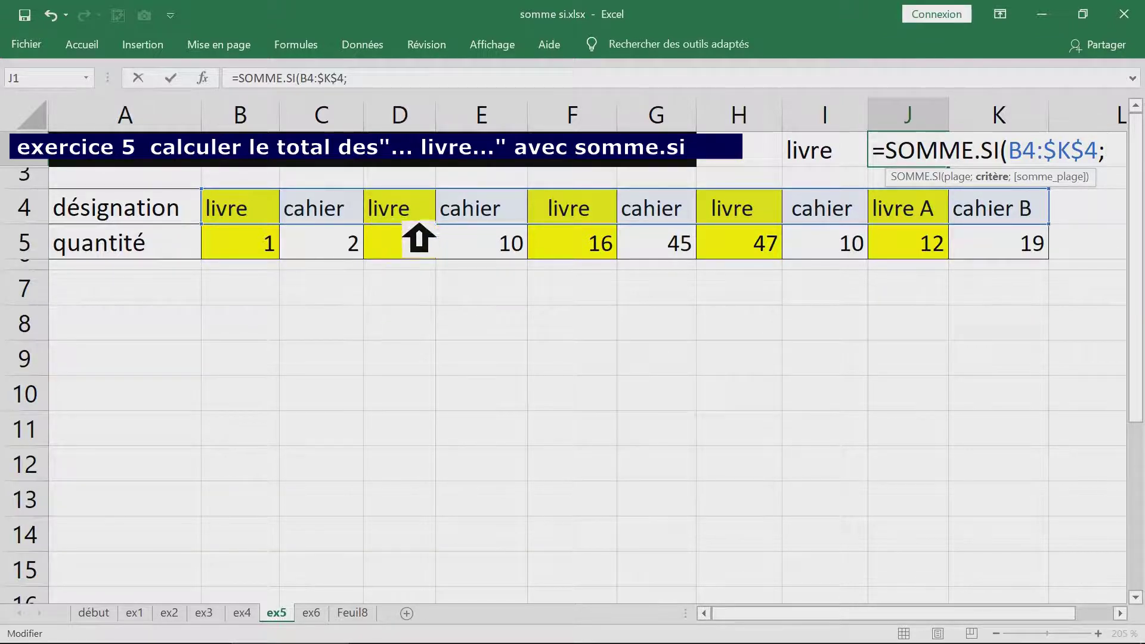
click(271, 207)
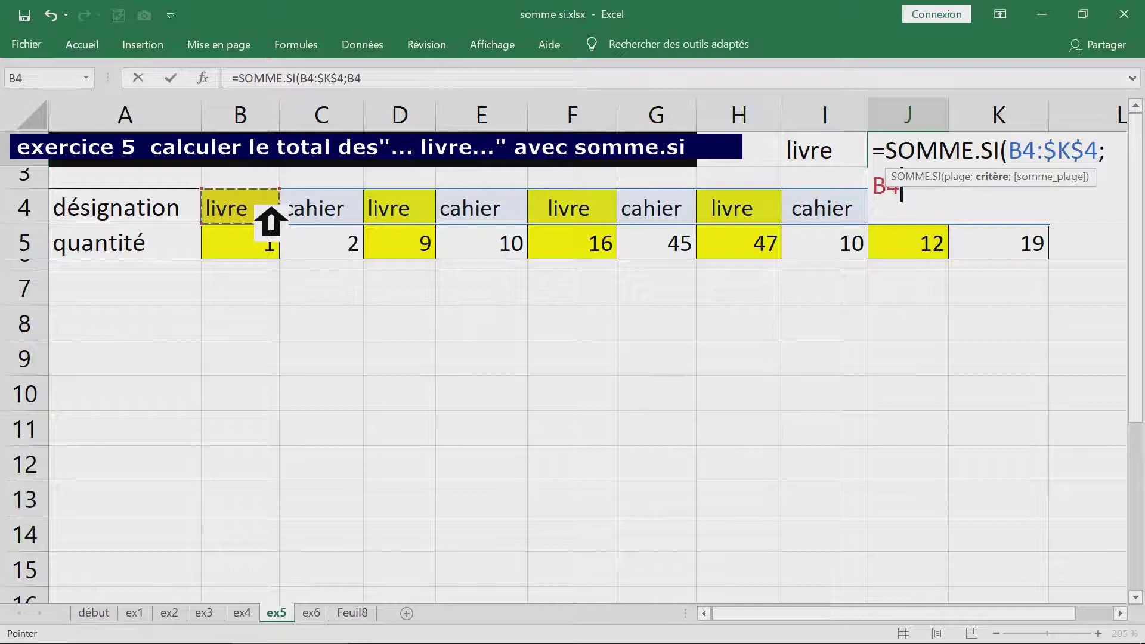
click(841, 167)
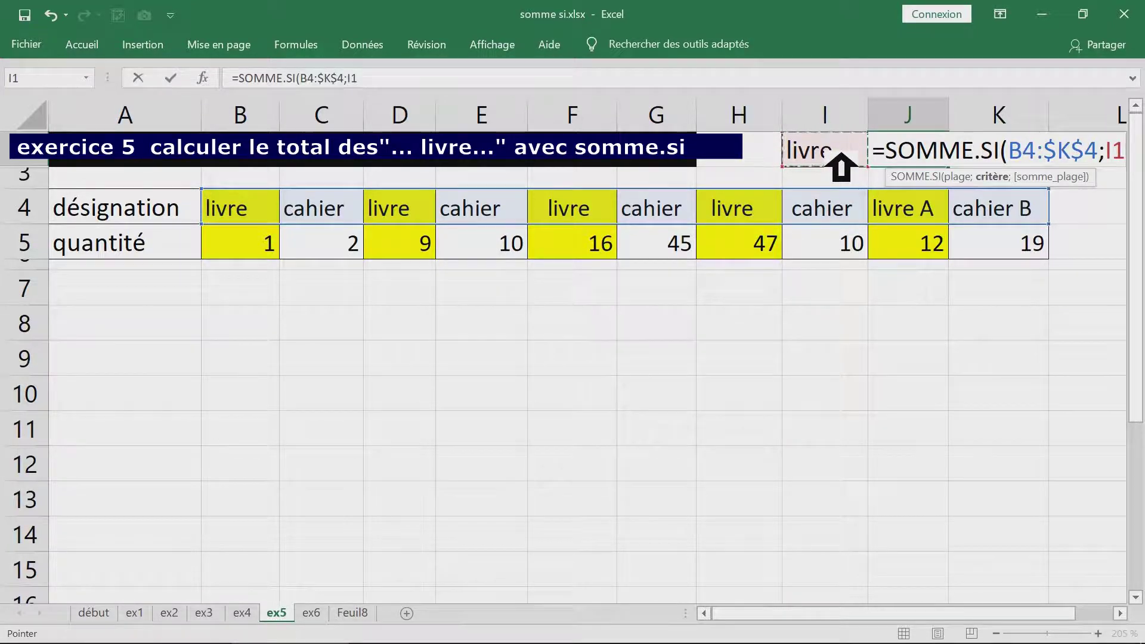
key(F8)
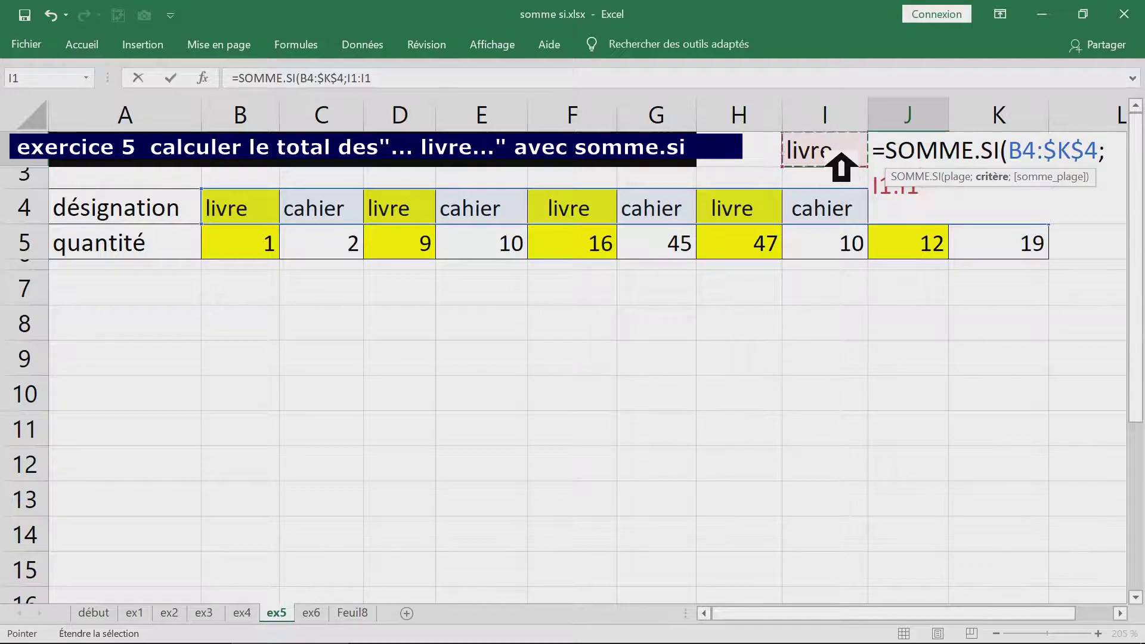
key(BackSpace)
key(BackSpace)
key(BackSpace)
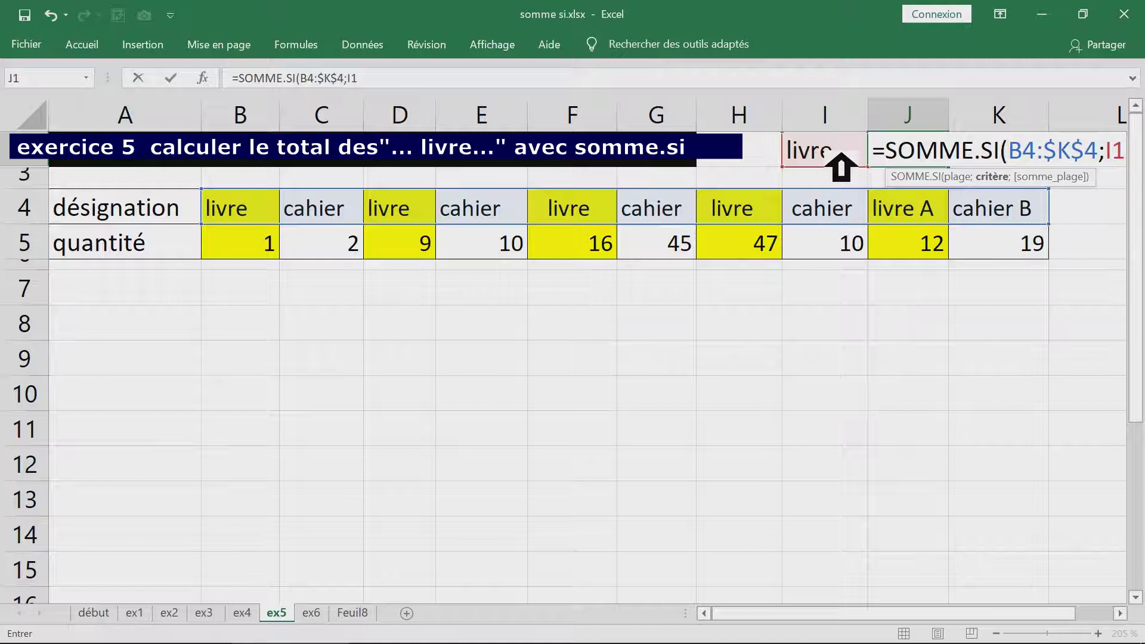
- Add the quantities $B$5:$K$5 as the absolute sum range and close the SOMME.SI parenthesis
text(;)
click(266, 248)
shift+click(992, 245)
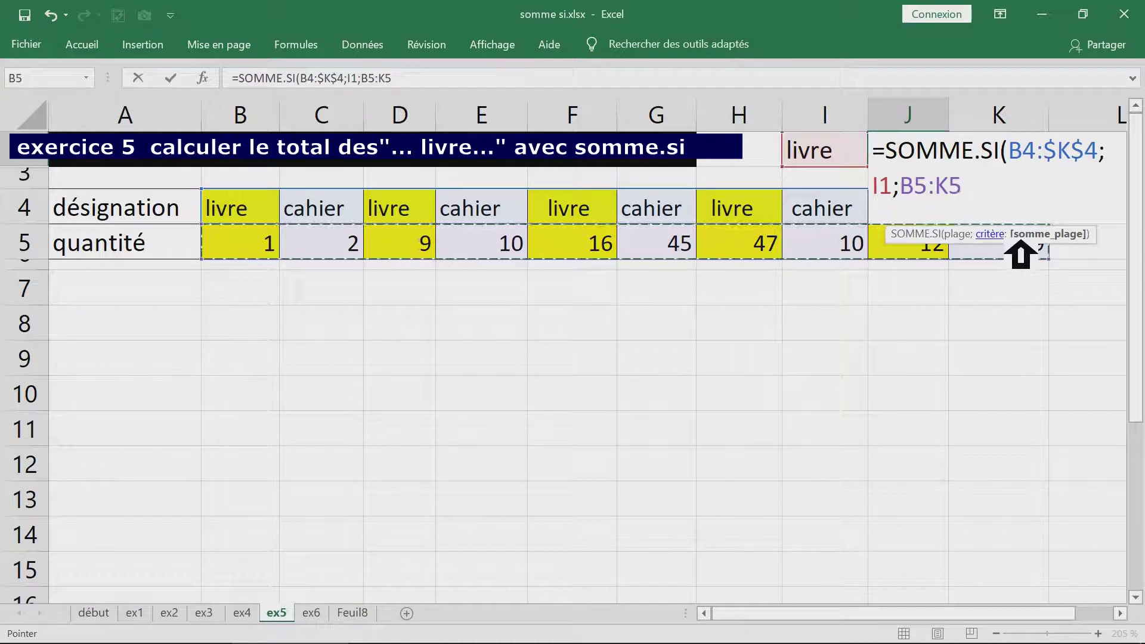
key(F4)
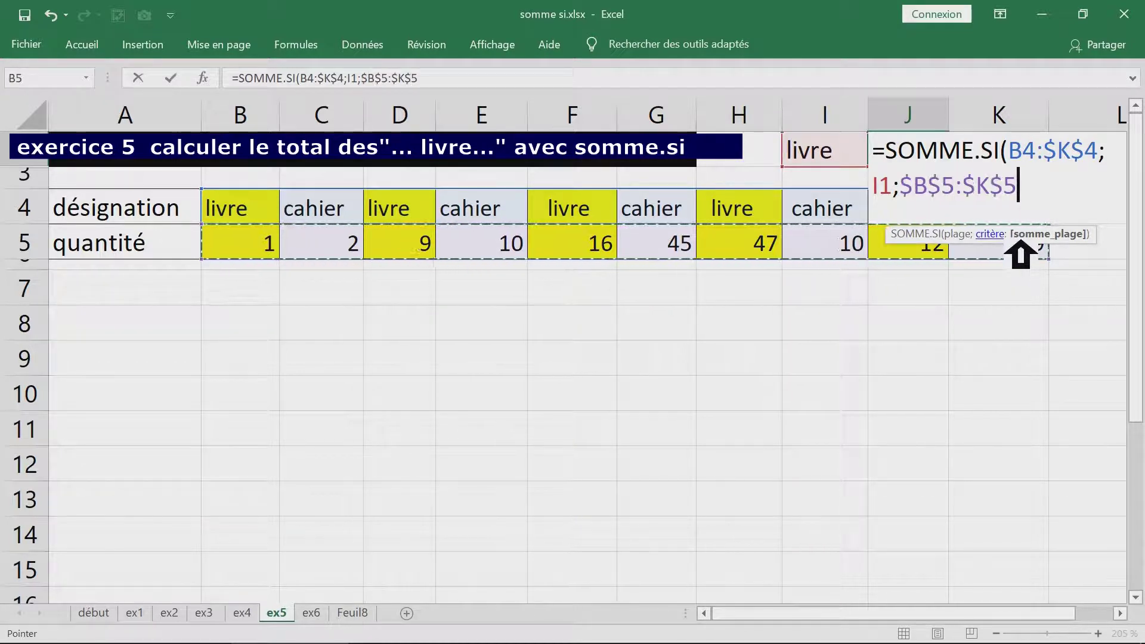
text())
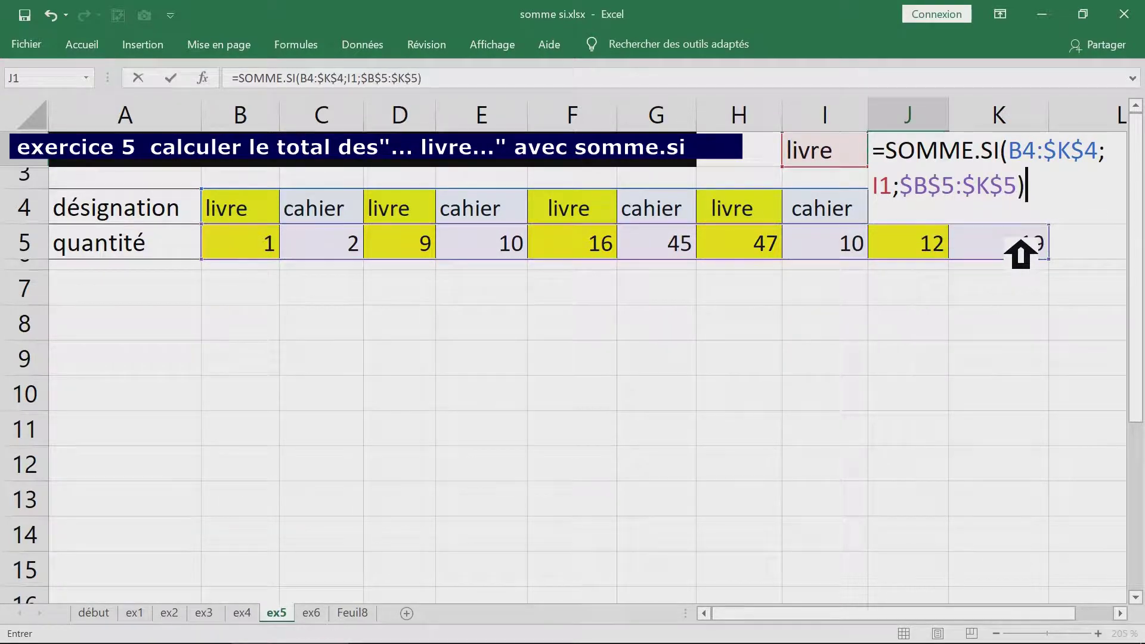
- Validate the SOMME.SI formula in J1, then reopen it and insert the leading wildcard "*"& before criterion I1
key(ctrl+Return)
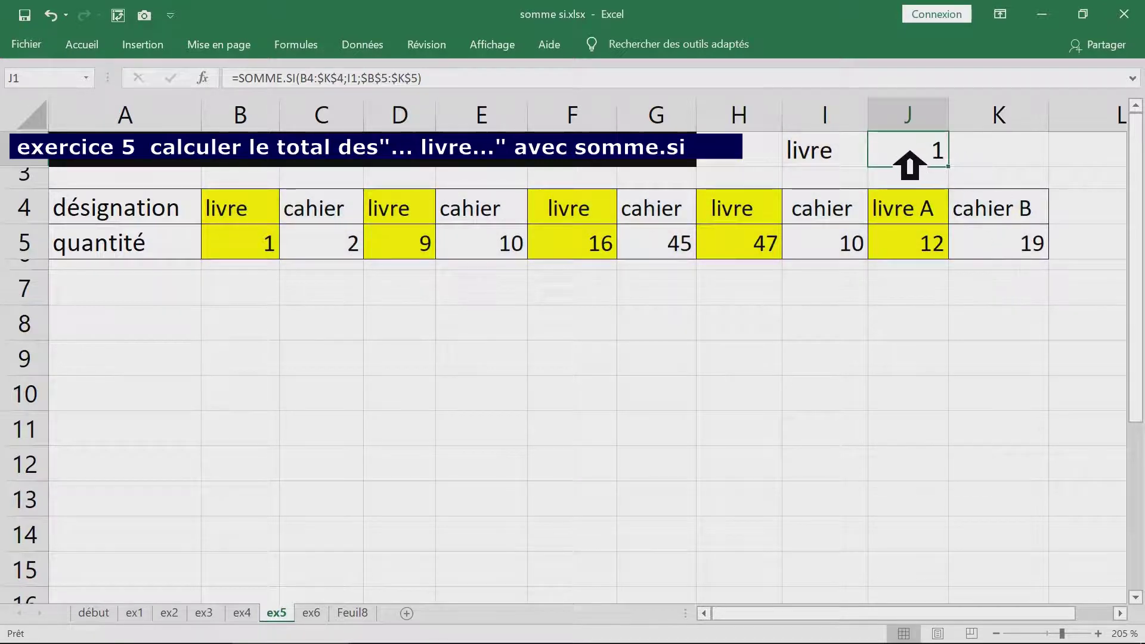
click(1124, 614)
click(1124, 614)
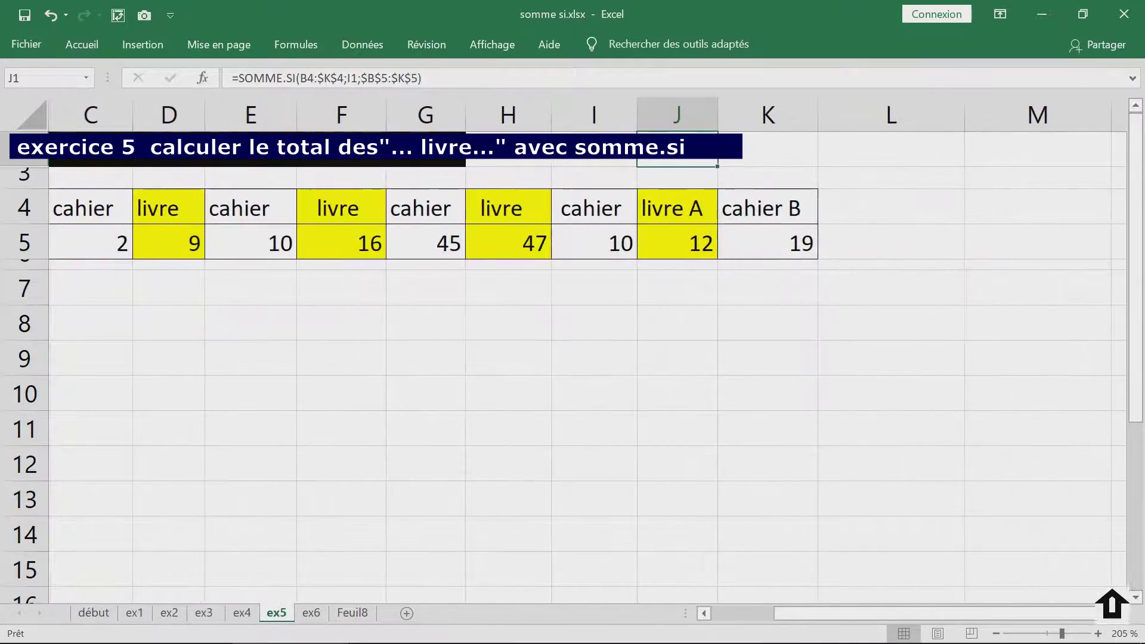
click(1119, 613)
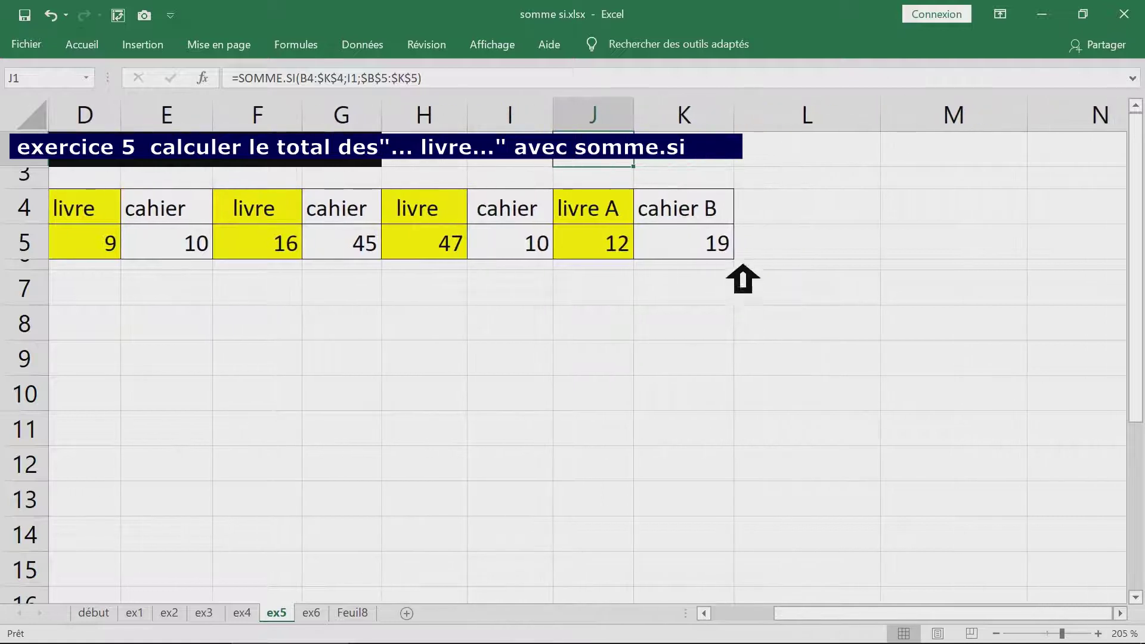
double_click(624, 159)
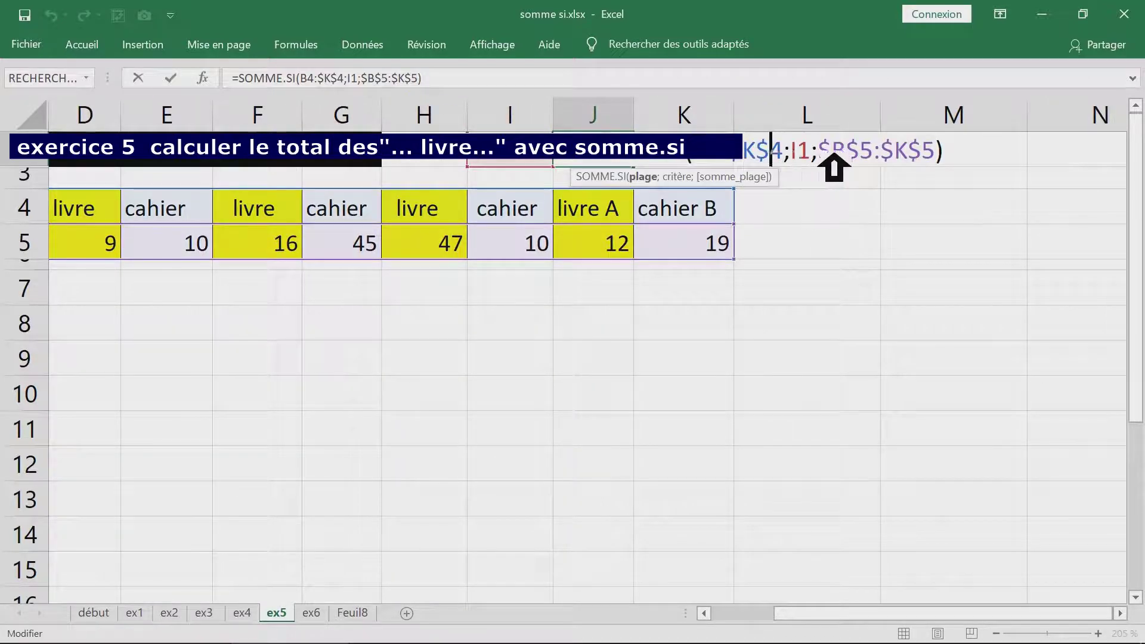
click(798, 151)
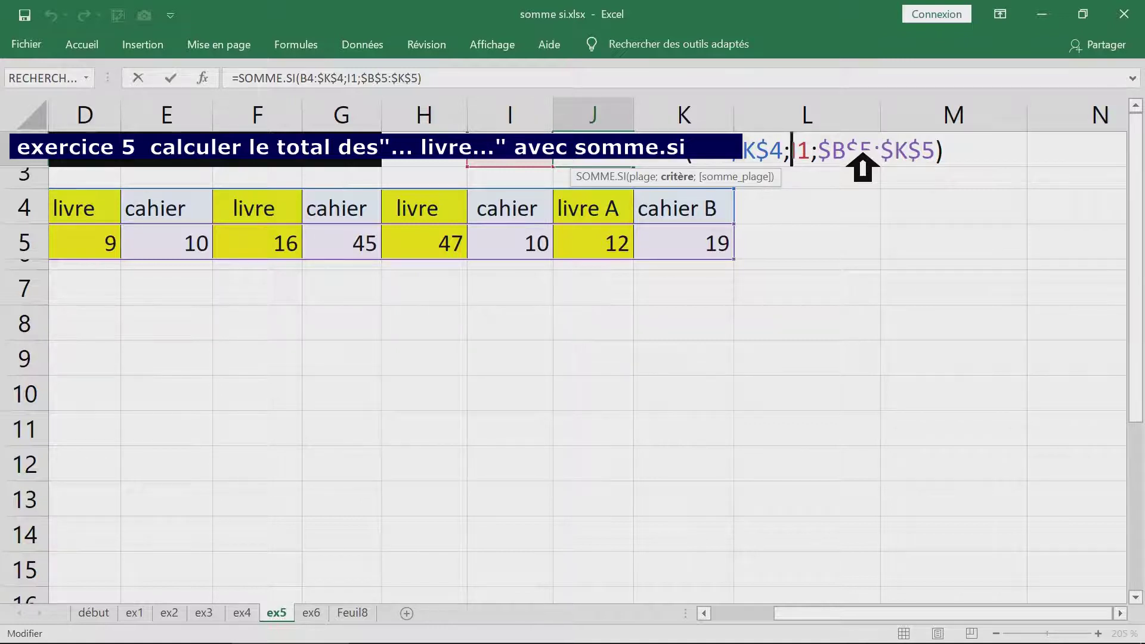
text("*")
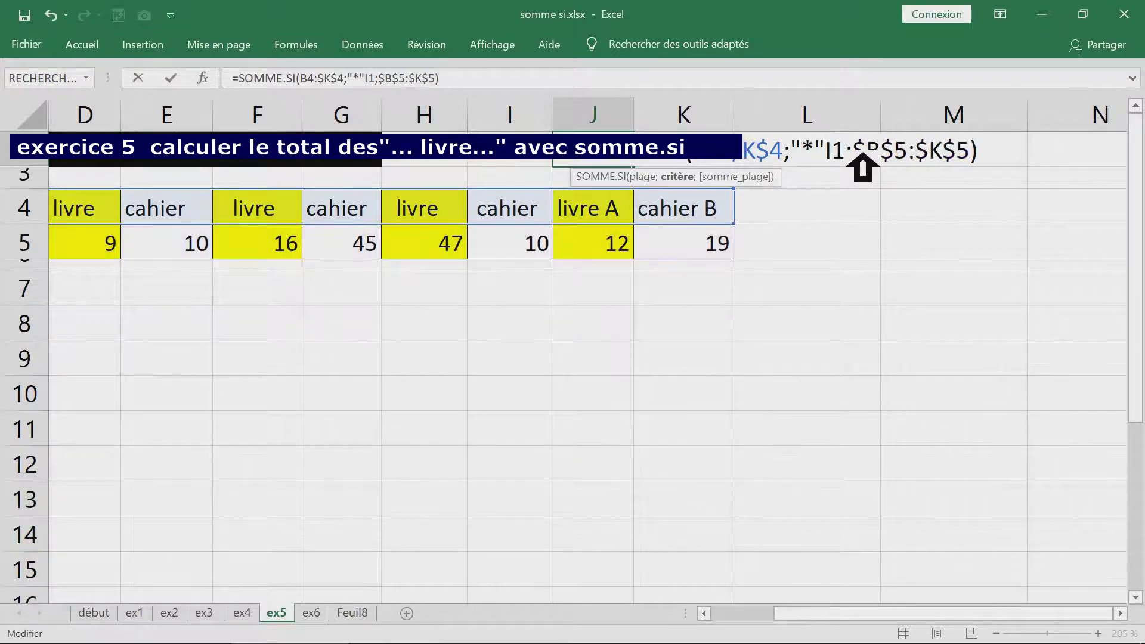
text(&)
- Append &"*" after I1 so the criterion reads "*"&I1&"*", and validate the formula in J1
click(864, 153)
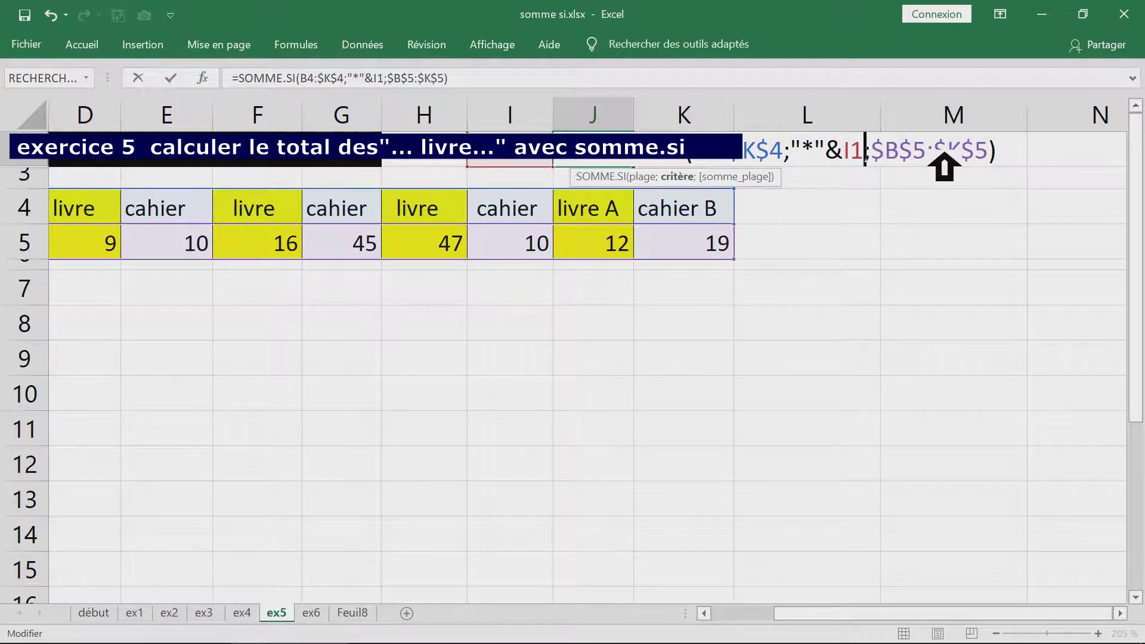
text(&"*")
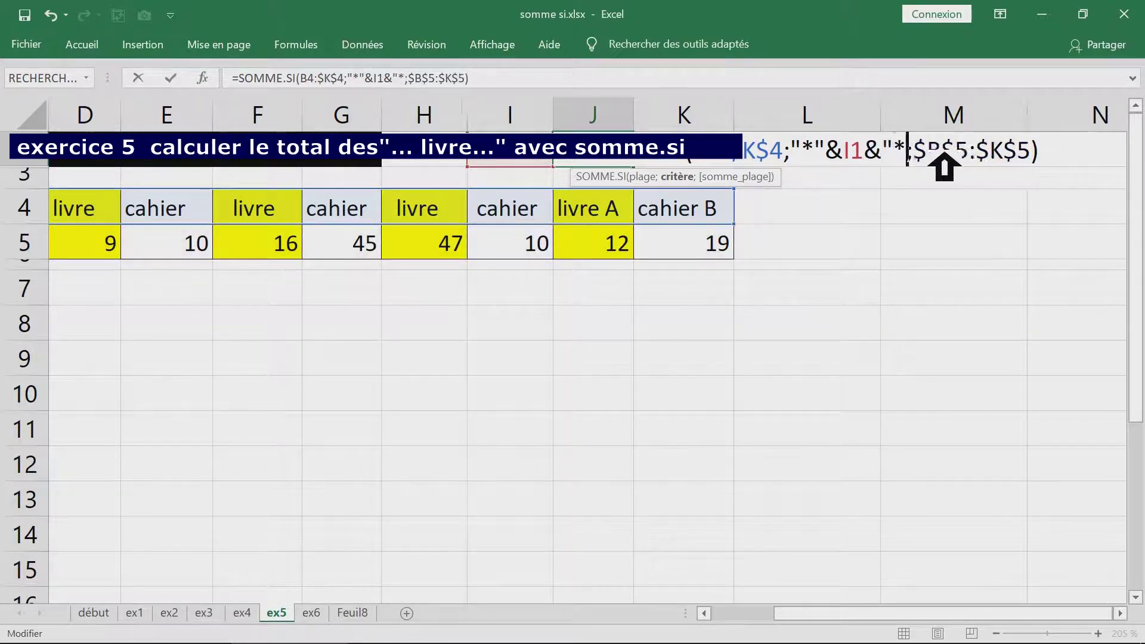
drag(918, 153, 805, 152)
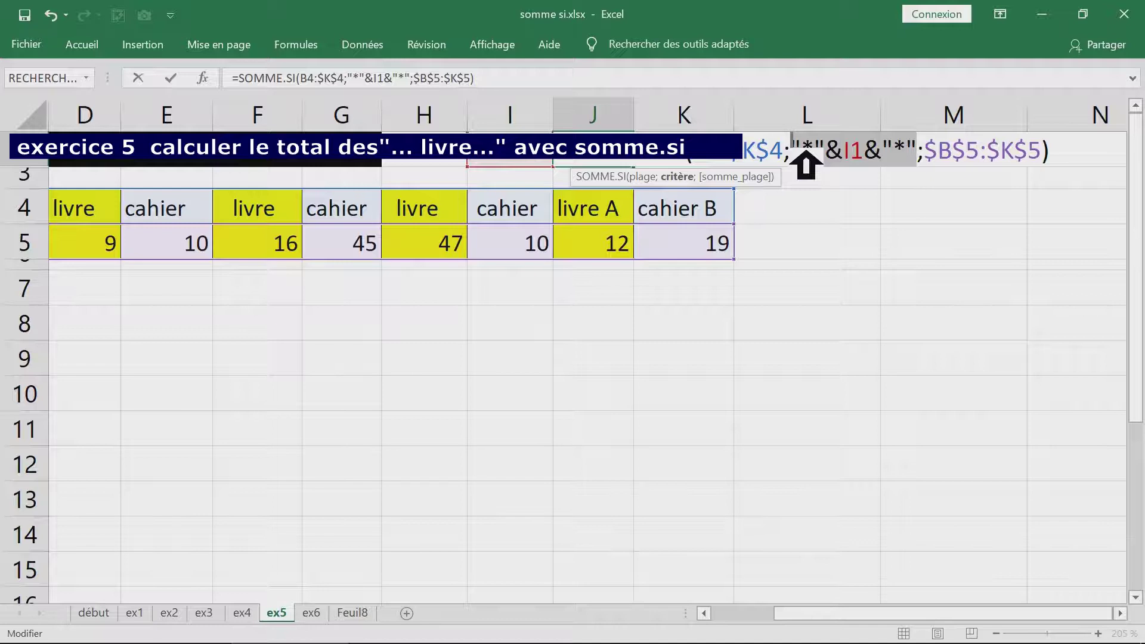
key(ctrl+Return)
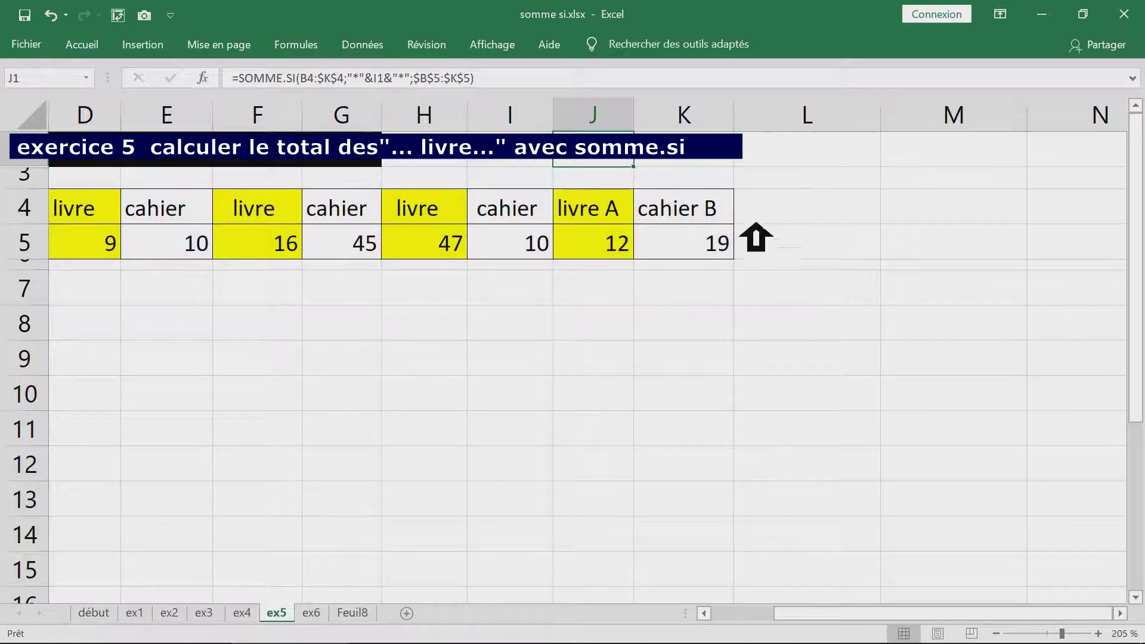
- Go back along the quantity row to its first cell A5 and narrow column I slightly
click(620, 249)
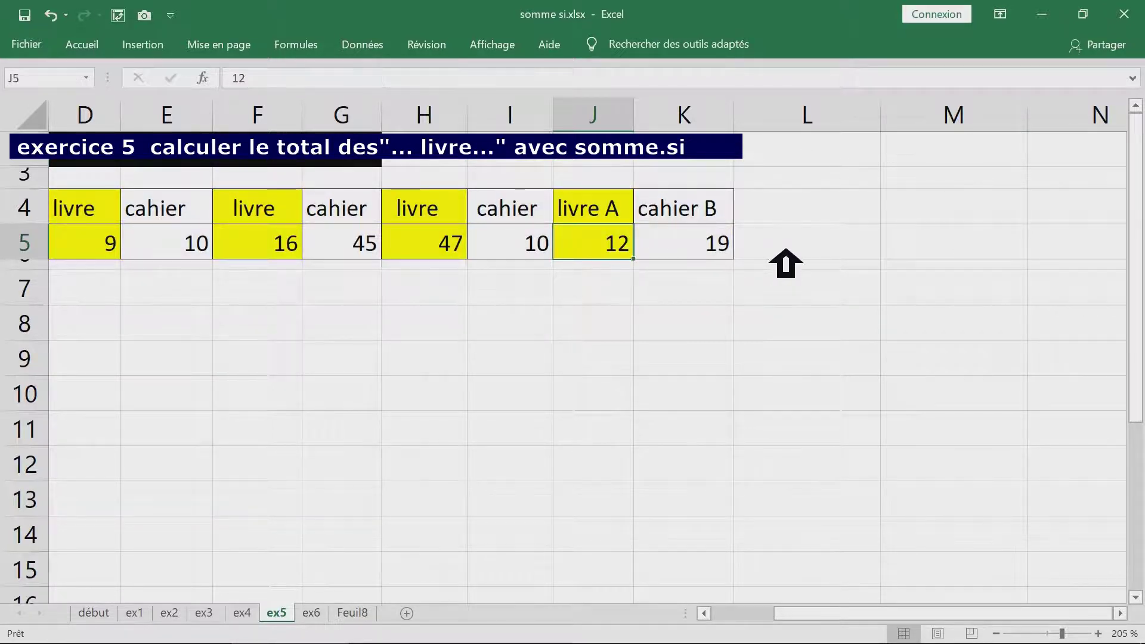
key(Left)
key(Left)
key(Left)
key(Left)
key(Left)
key(Left)
key(Left)
key(Left)
key(Left)
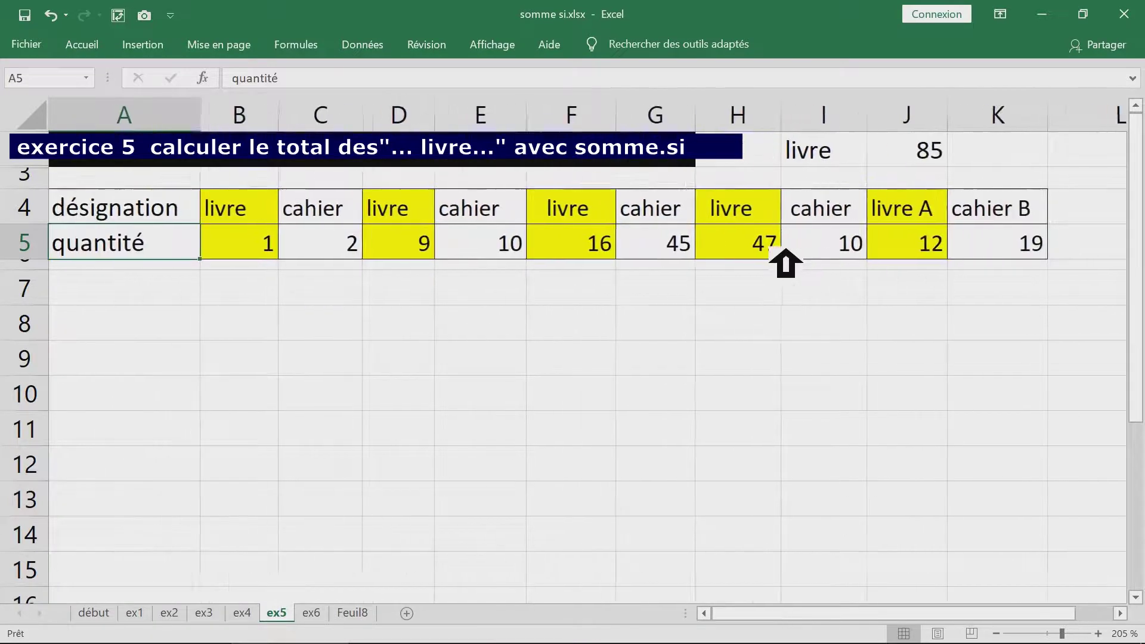
drag(875, 123, 873, 121)
- Change the livre quantity in F5 to 20 to test the total in J1
click(906, 245)
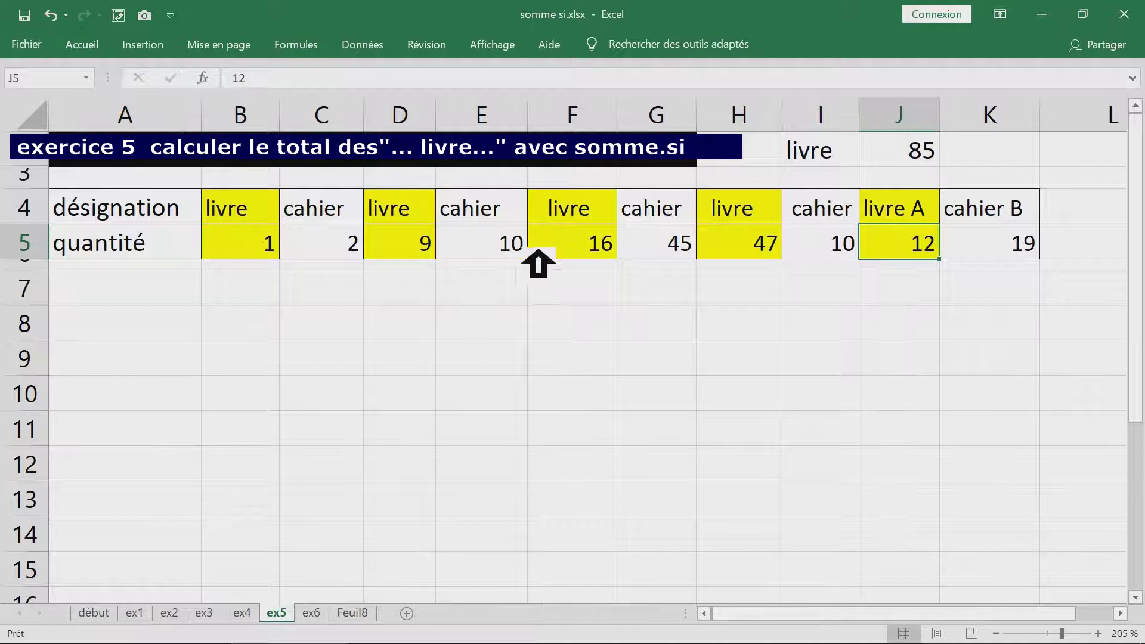
click(429, 250)
click(611, 247)
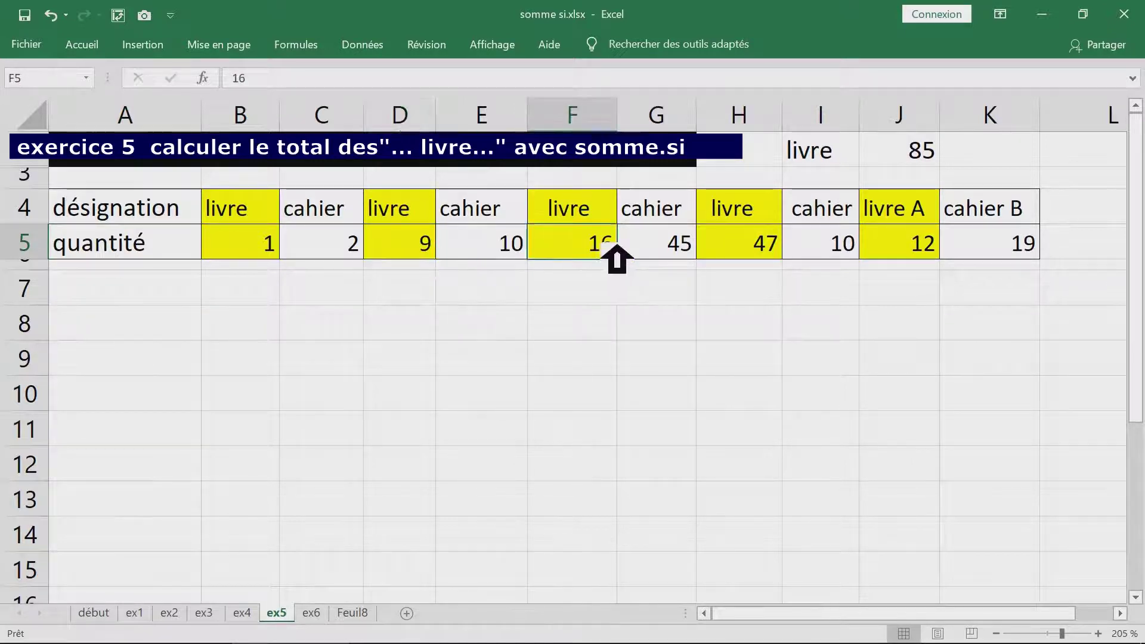
text(20)
key(Return)
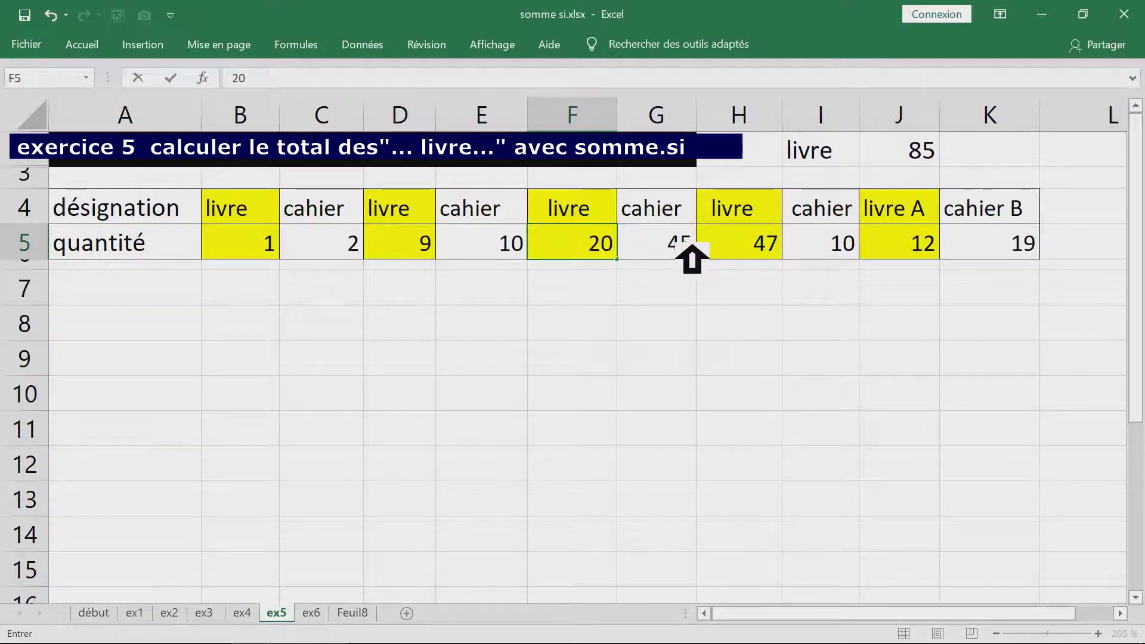
click(715, 325)
click(596, 251)
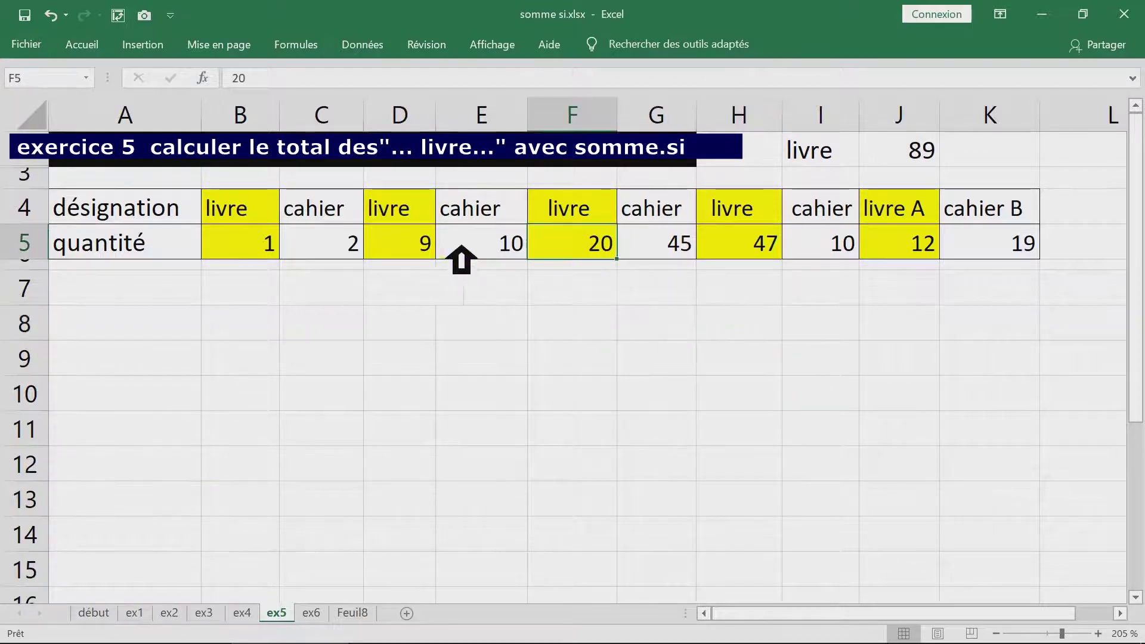
- Go through the livre quantities and set the one in H5 to 50
click(412, 251)
click(935, 254)
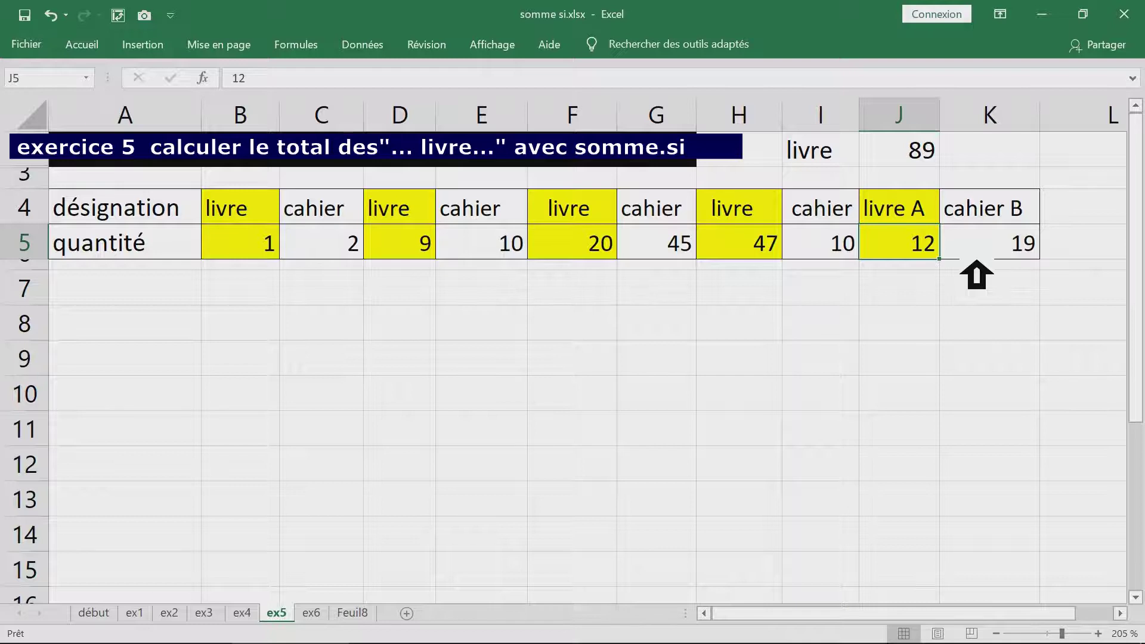
click(591, 246)
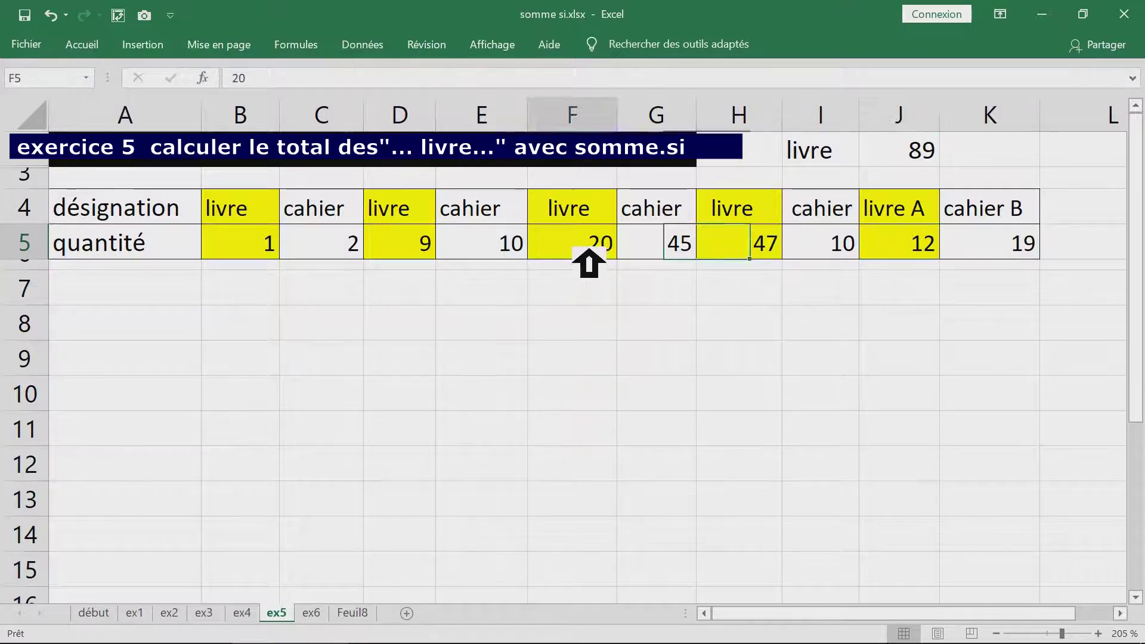
click(424, 249)
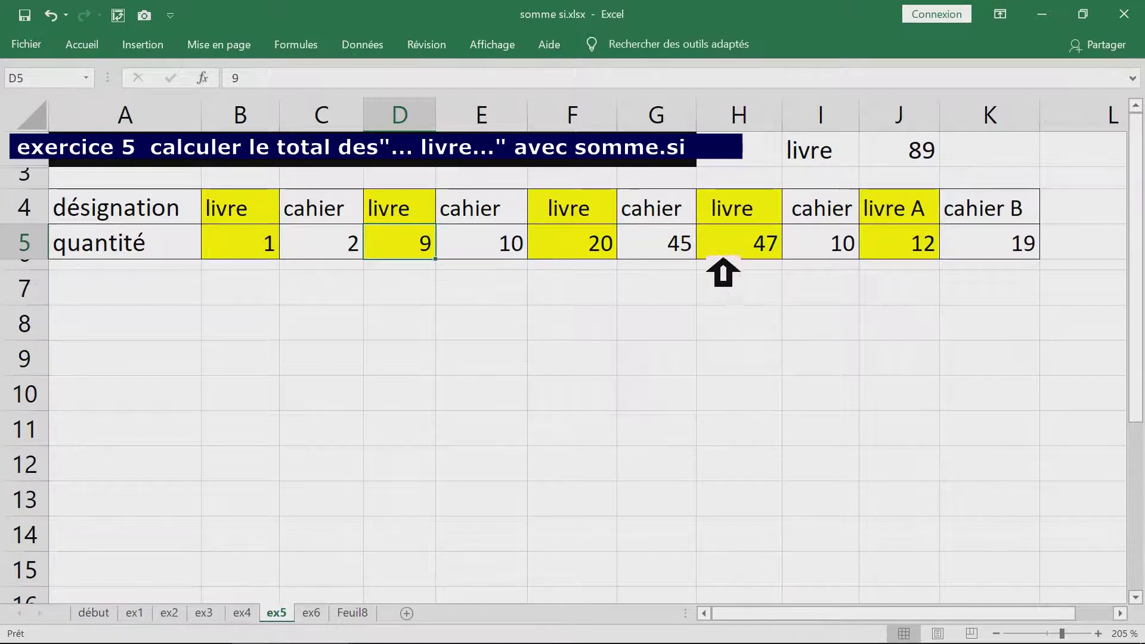
click(768, 248)
text(5)
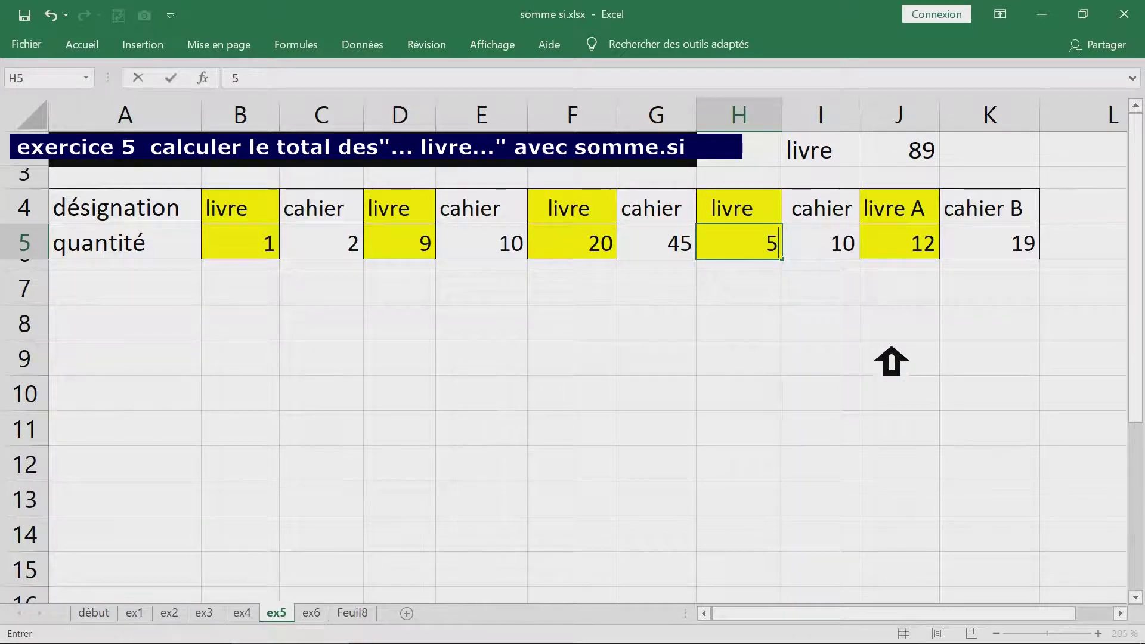
key(ctrl+Return)
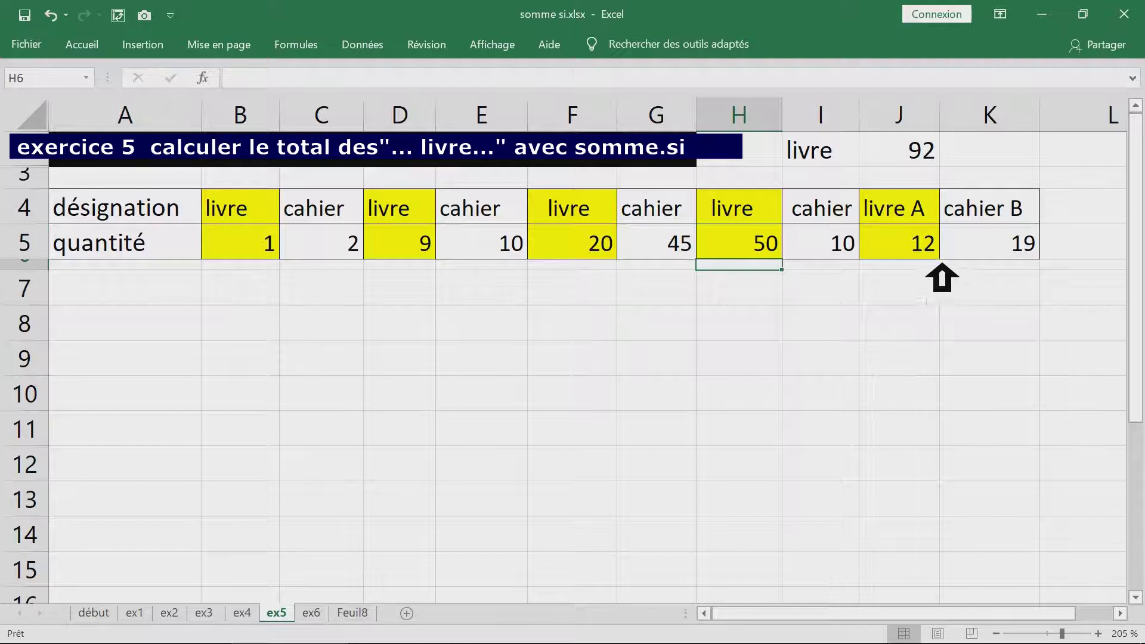
- Set the livre A quantity in J5 to 20
click(930, 245)
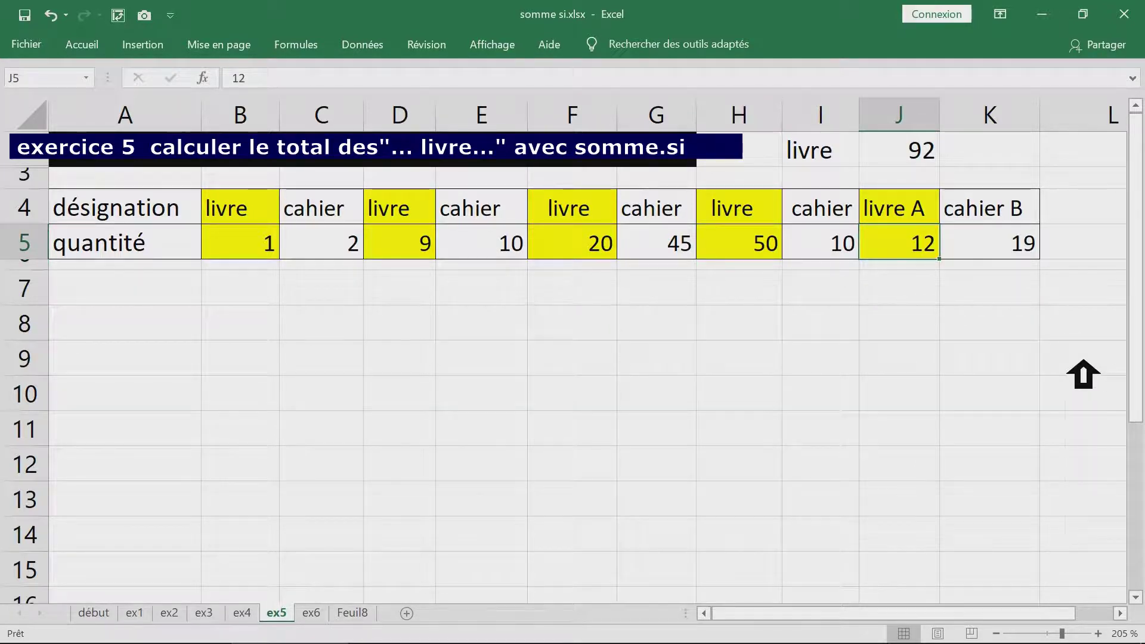
text(20)
key(Return)
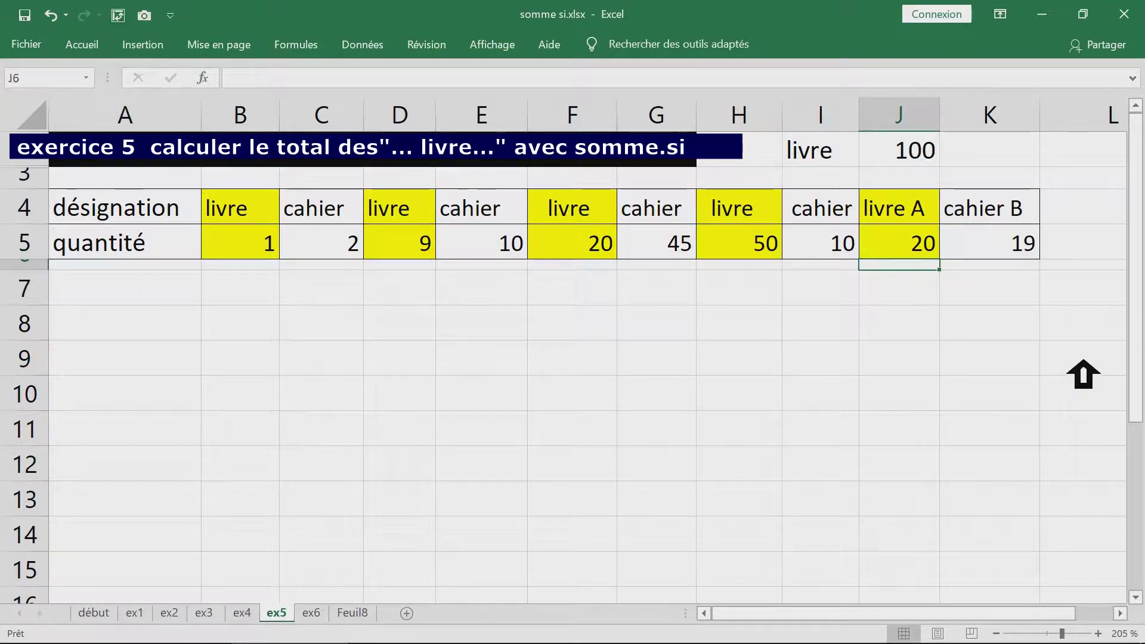
- Review the complete SOMME.SI formula in J1, then leave it without editing
click(919, 161)
double_click(919, 161)
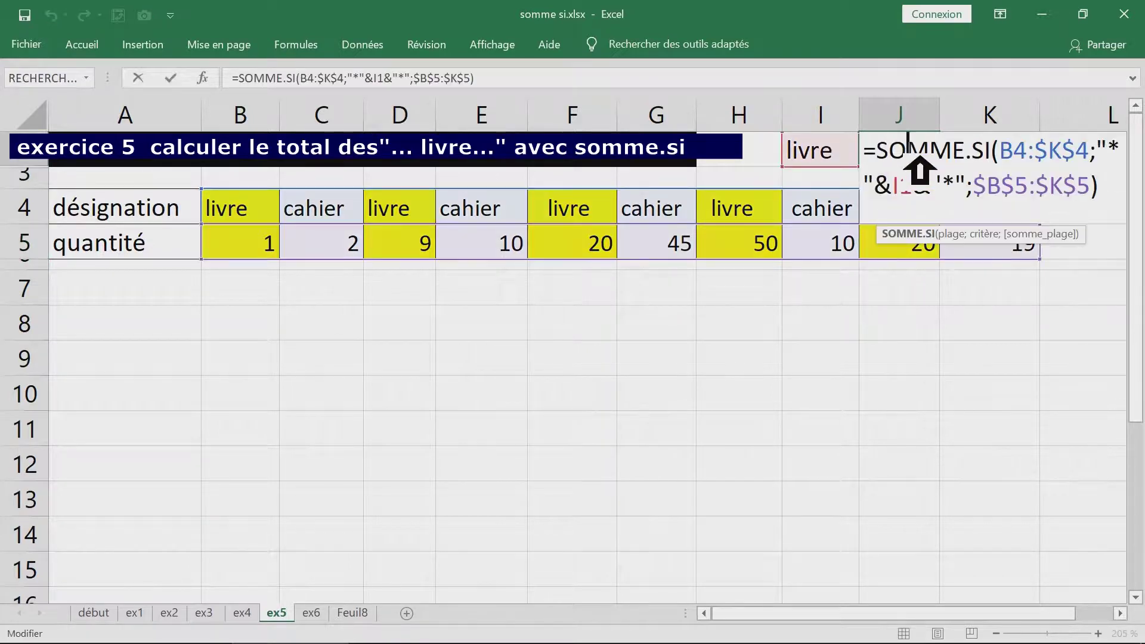
drag(877, 156, 1139, 216)
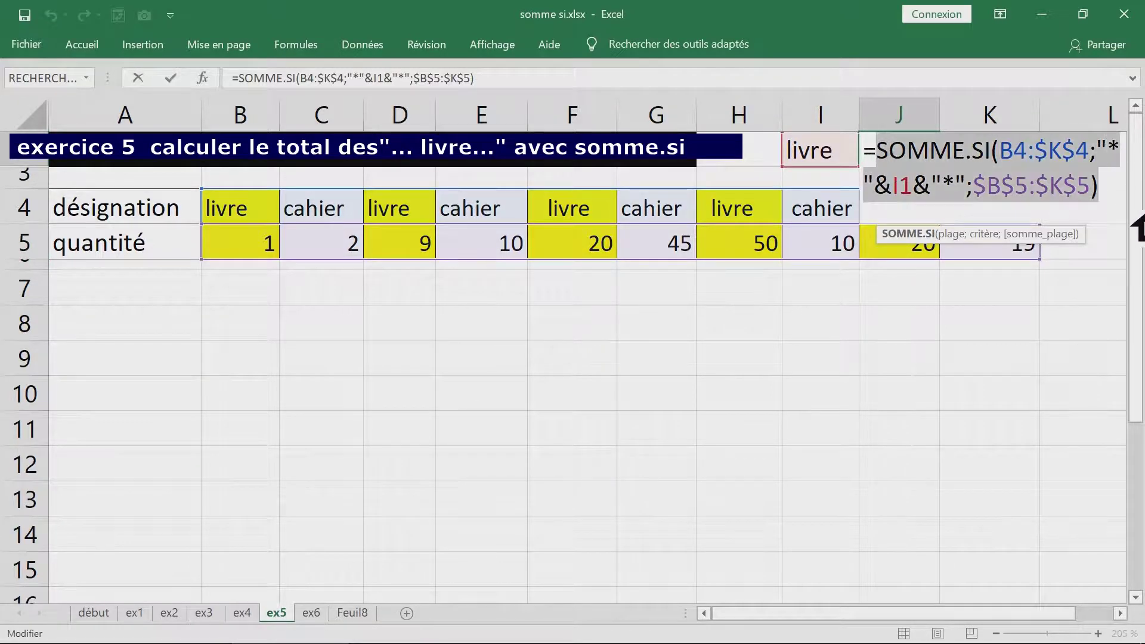
key(Escape)
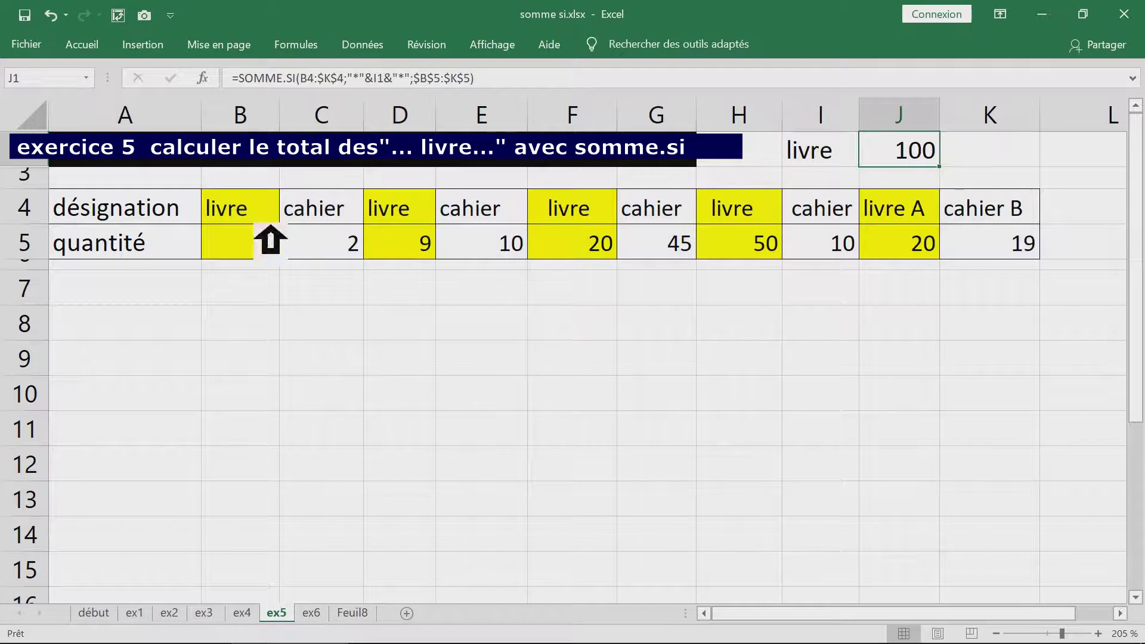
- On sheet ex6, copy the unfilled format of I1 onto H1 to remove its black fill
drag(24, 152, 58, 244)
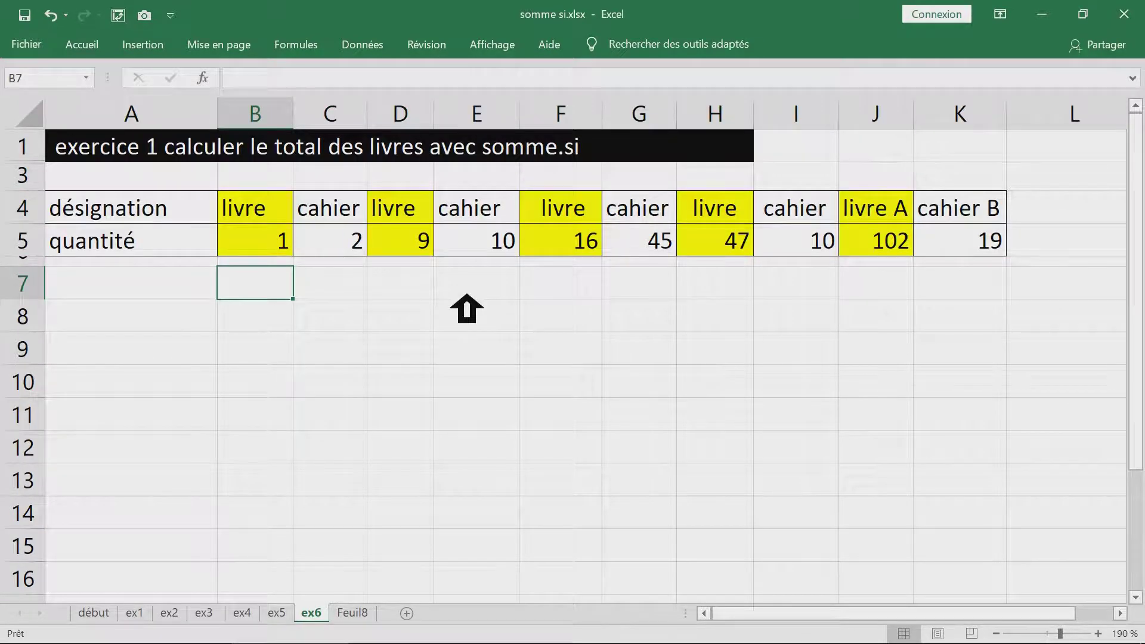
click(716, 152)
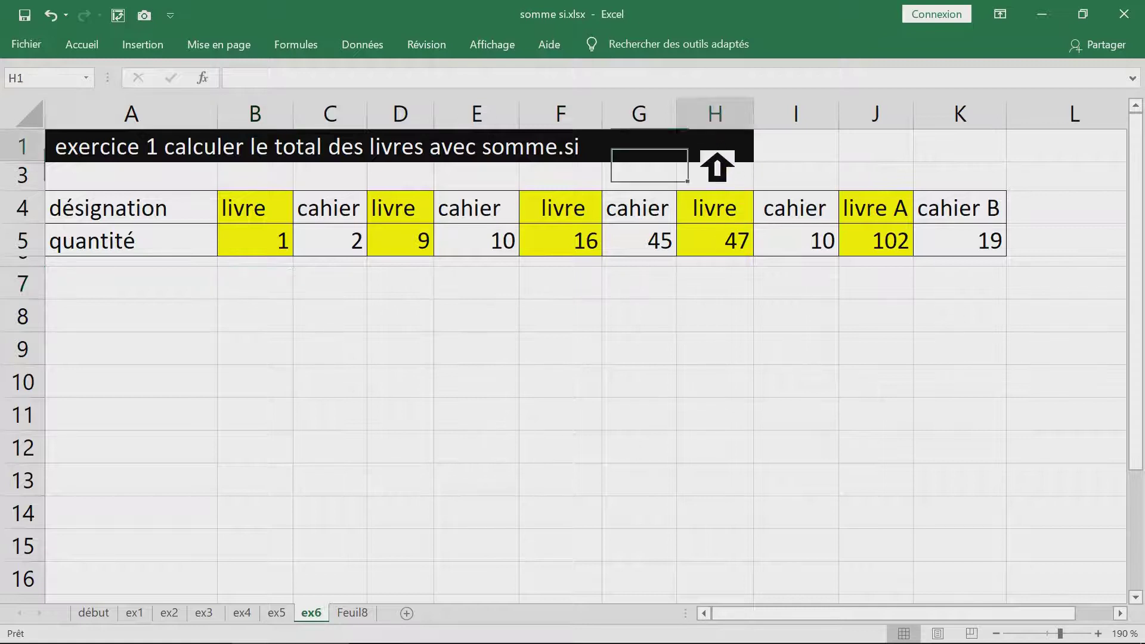
click(796, 152)
double_click(94, 45)
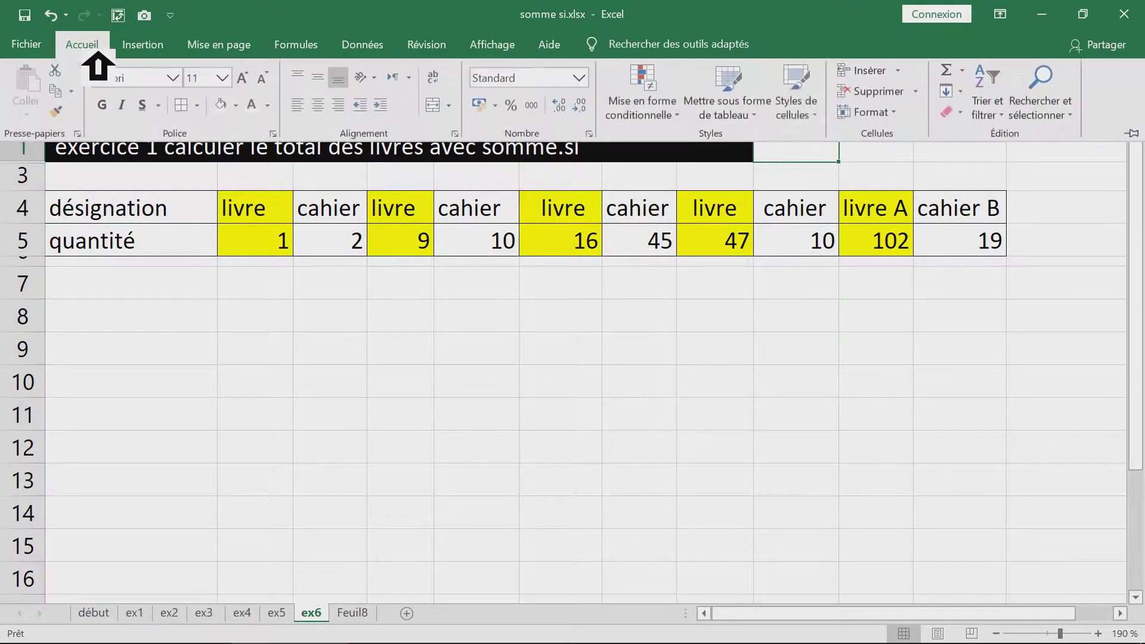
click(55, 113)
click(733, 229)
- Copy the unfilled format of H1 onto G1 to clear its black fill as well
click(660, 235)
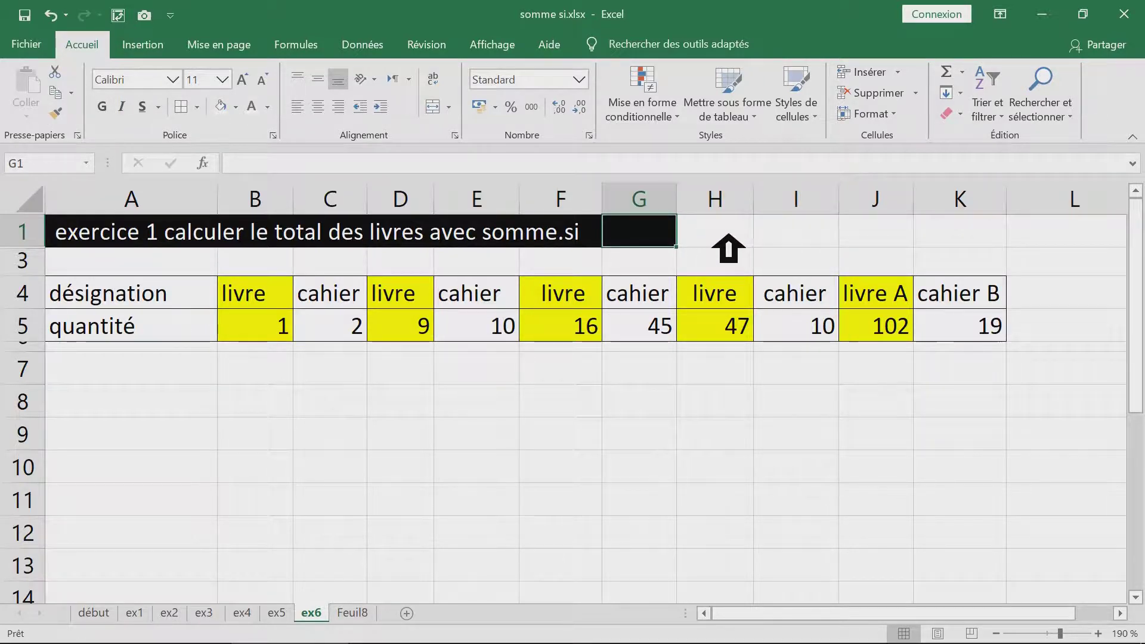
click(730, 238)
click(56, 112)
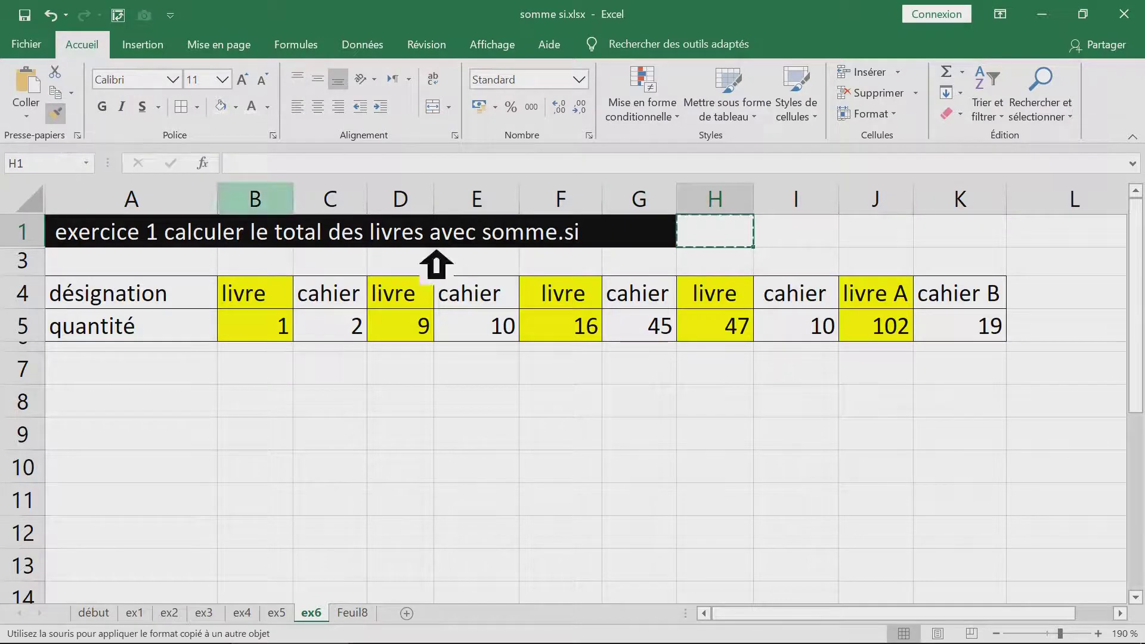
click(641, 237)
- Enter livre in H1 and start a SOMME.SI formula in I1
click(721, 237)
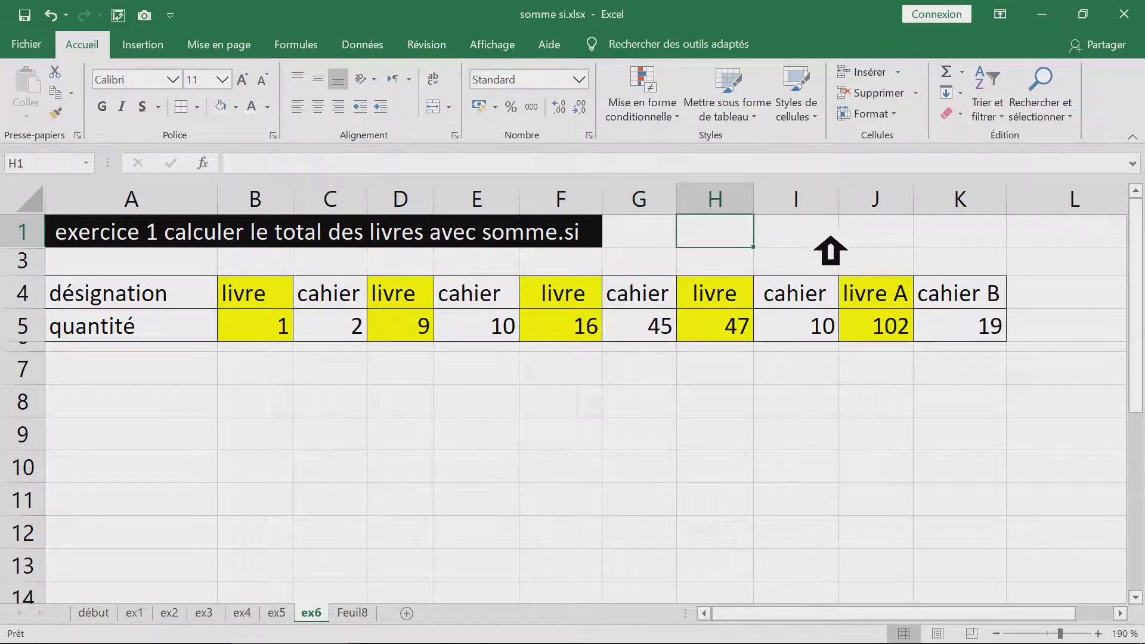
text(livre)
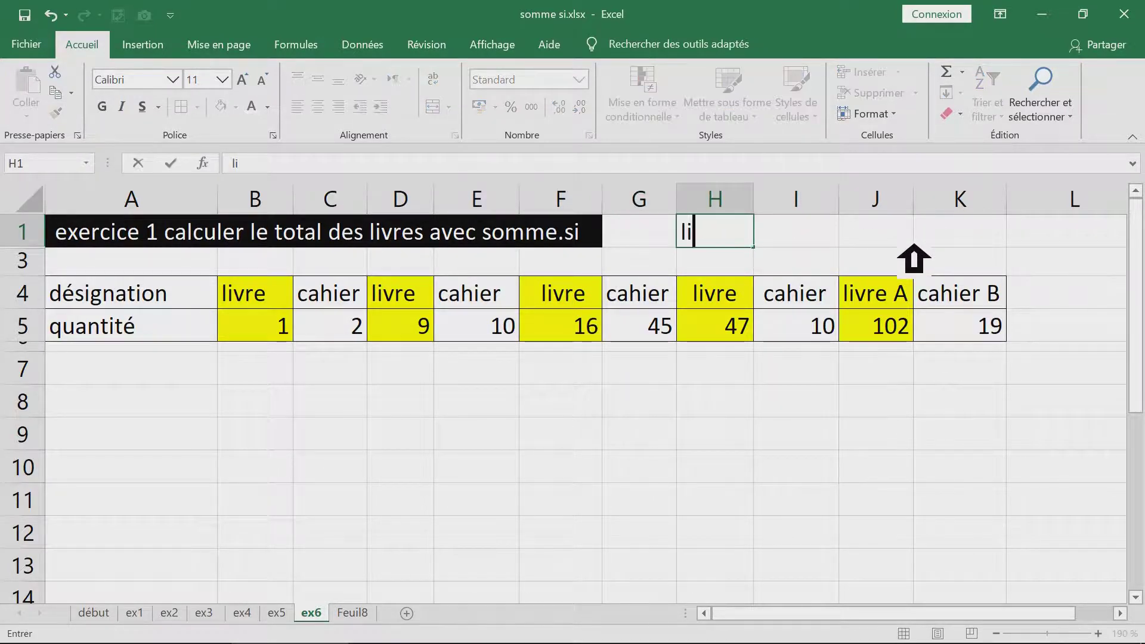
click(818, 239)
text(=somme.s)
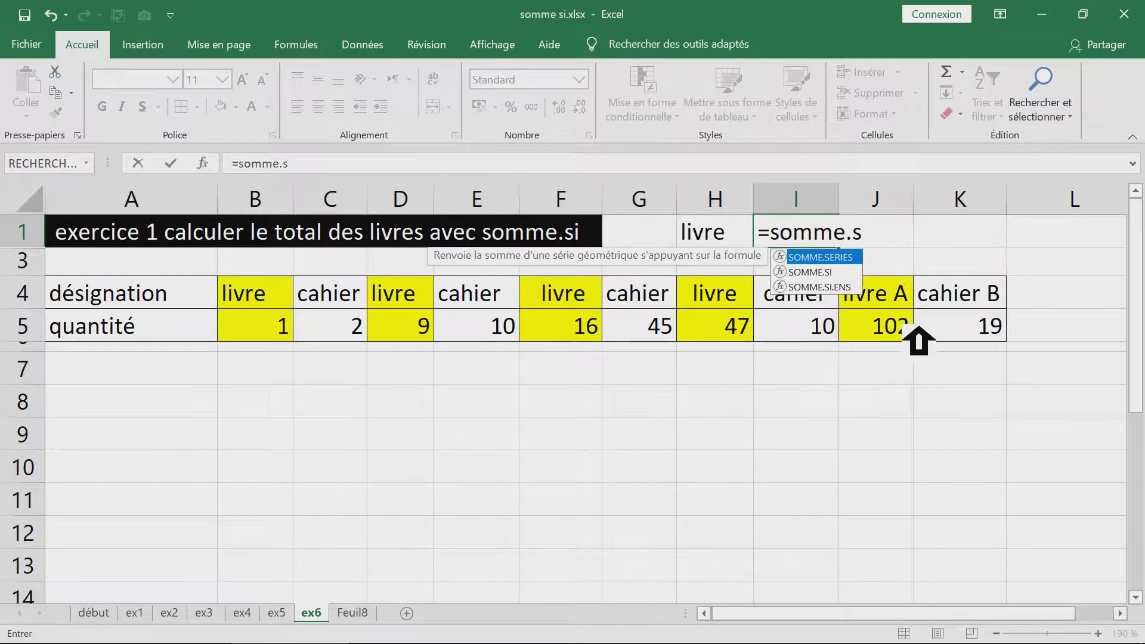
text(i)
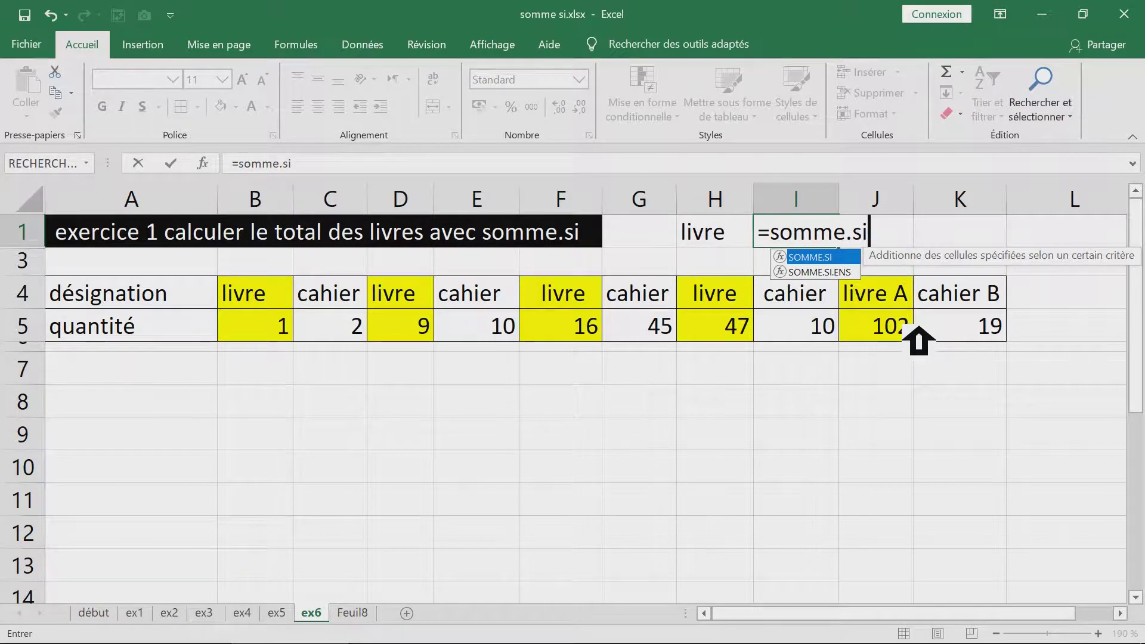
text(()
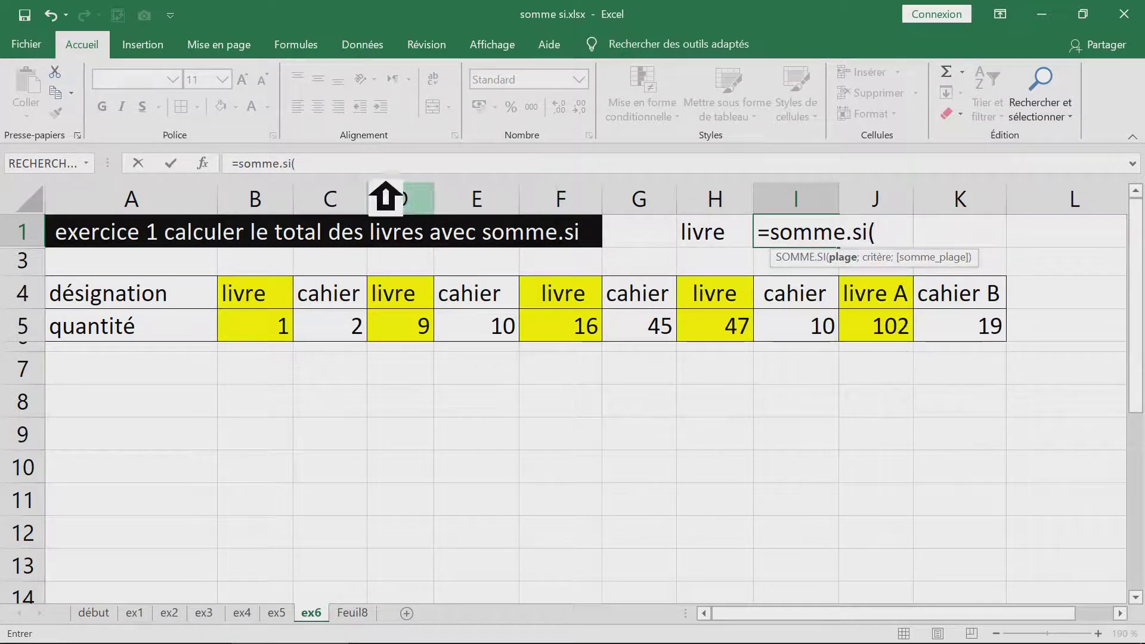
- Enlarge the formula bar and give SOMME.SI the absolute range $B$4:$K$4 as its first argument
drag(382, 178, 378, 258)
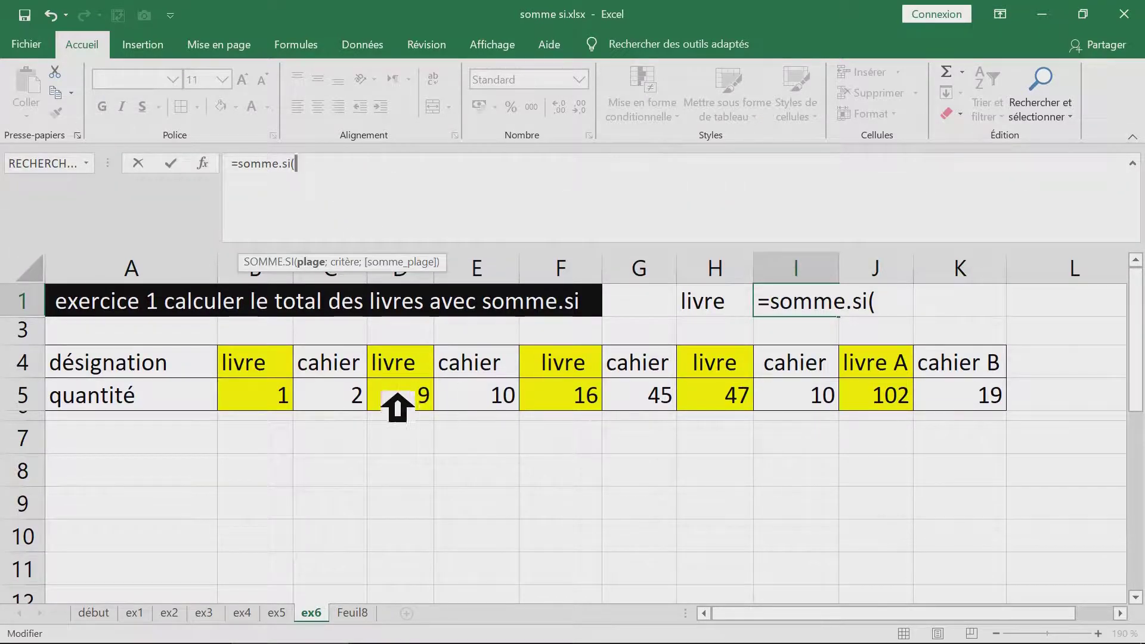
drag(268, 367, 1007, 380)
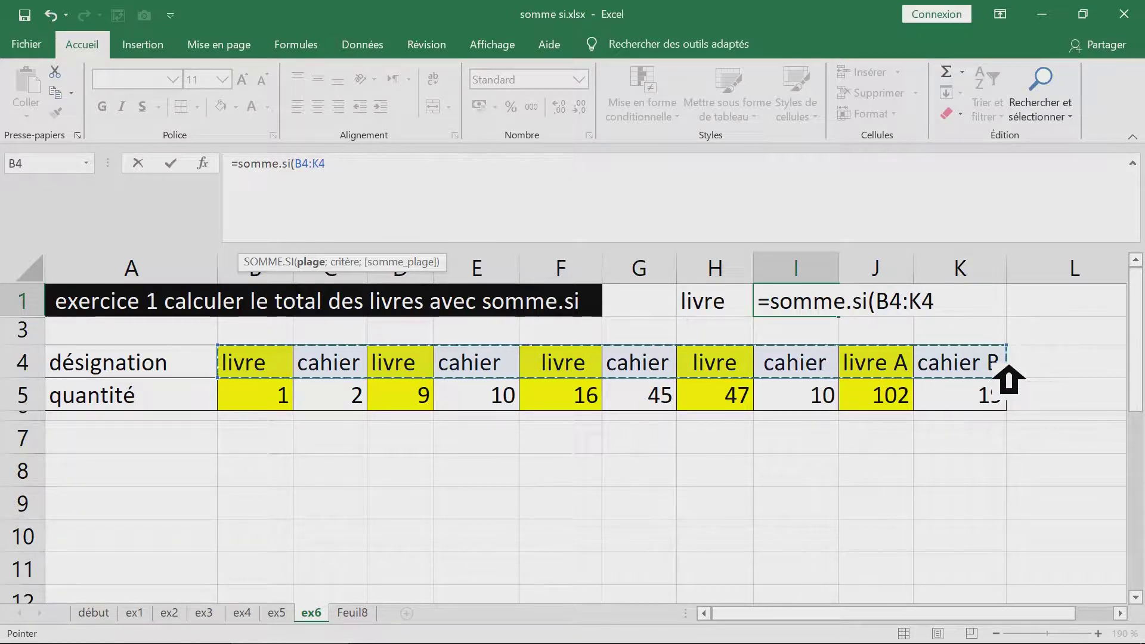
key(F4)
key(F2)
drag(401, 267, 536, 224)
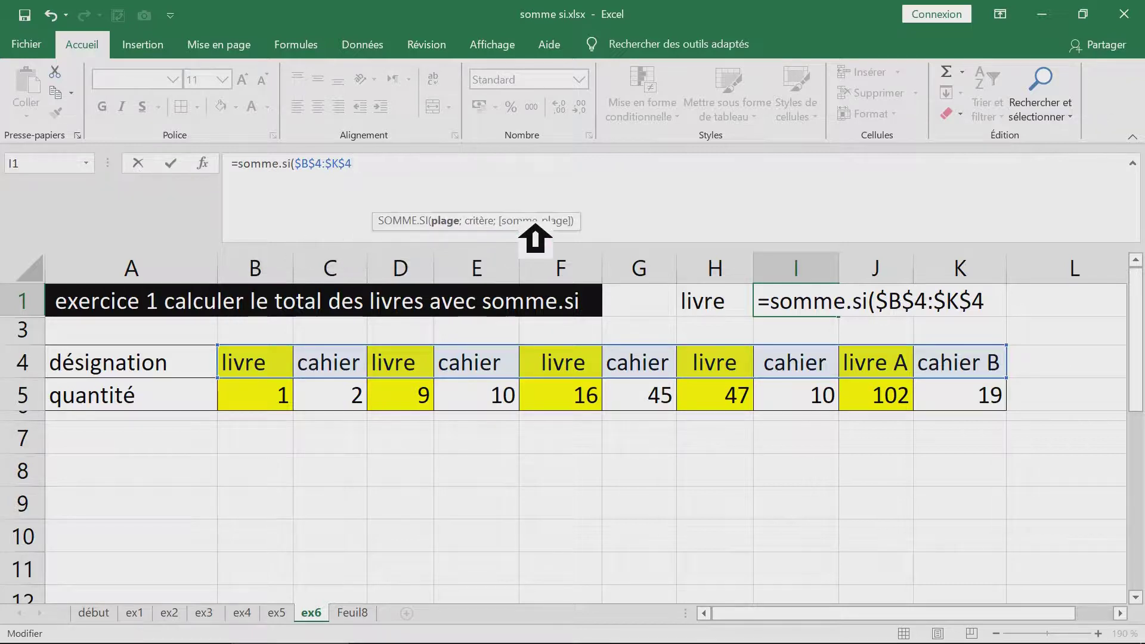
- In the function arguments of SOMME.SI, set the criterion to "*"&H1&"*"
click(209, 165)
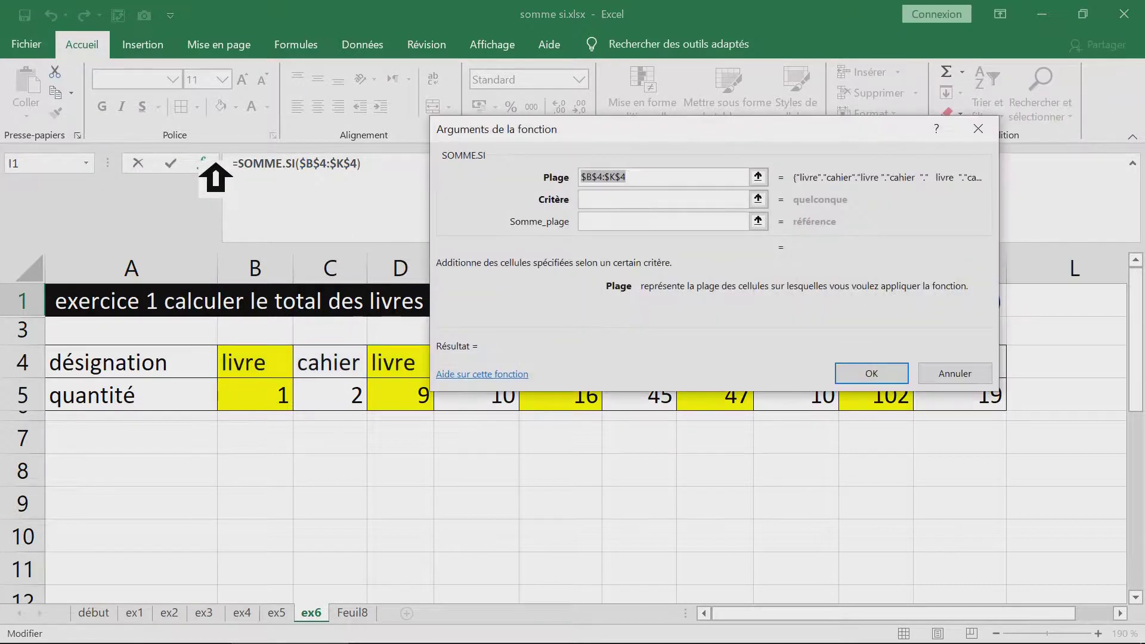
drag(704, 132, 630, 51)
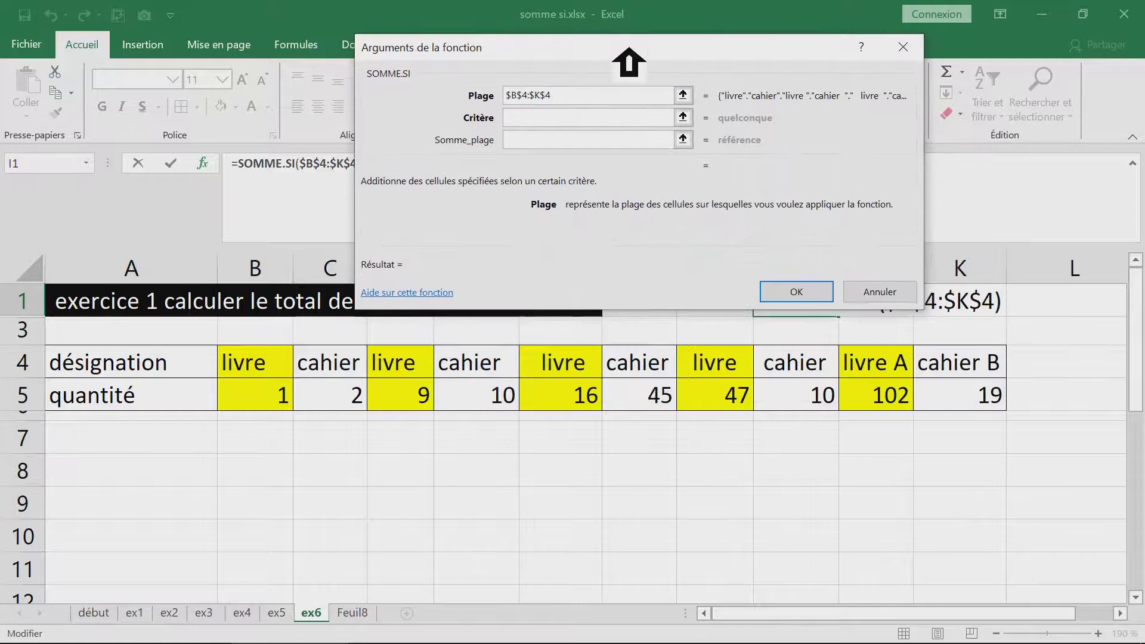
click(543, 121)
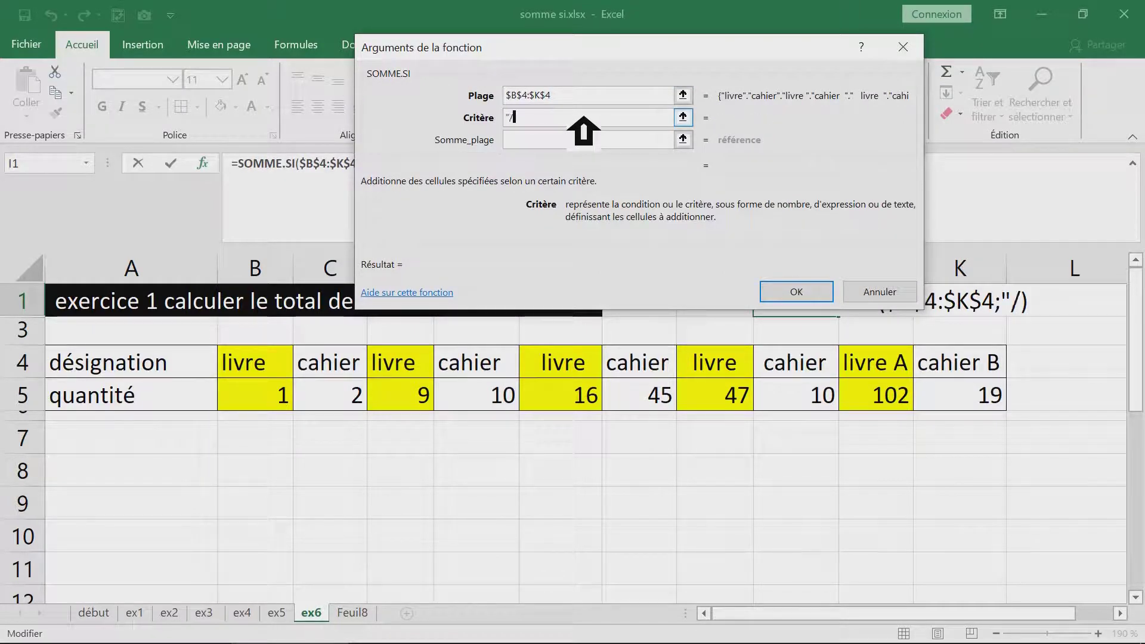
key(BackSpace)
key(BackSpace)
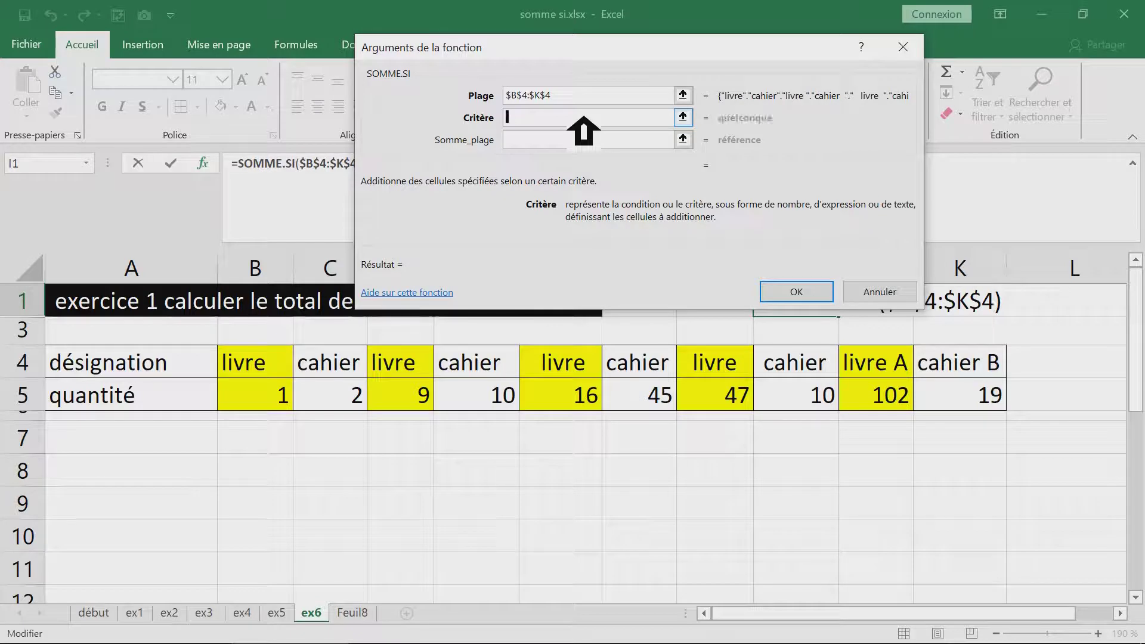
text("*"&)
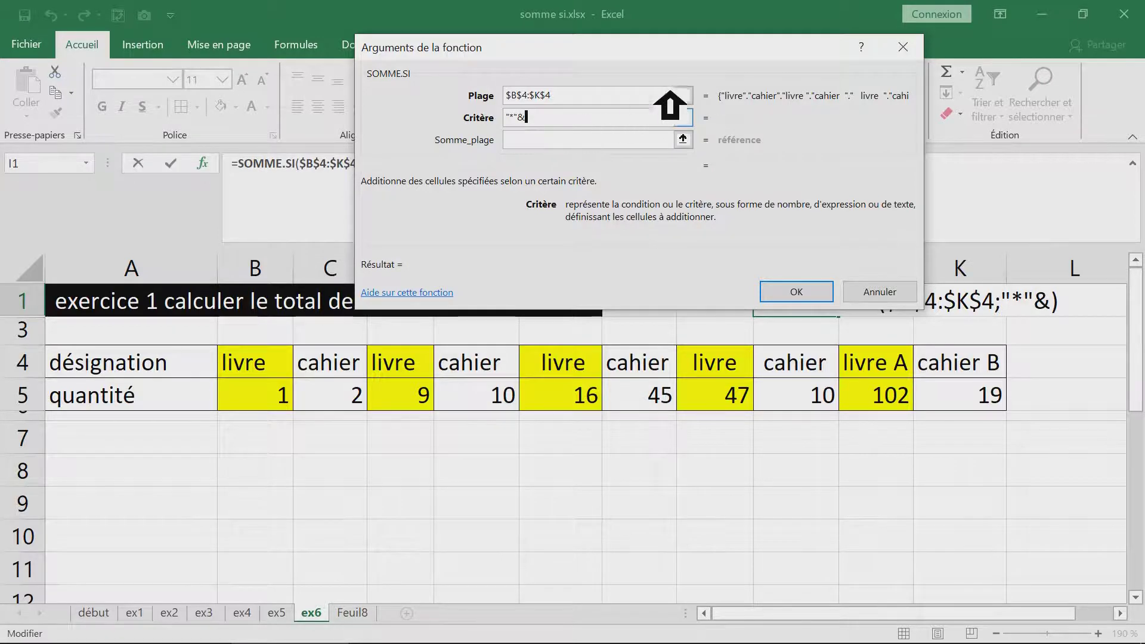
drag(690, 61, 402, 94)
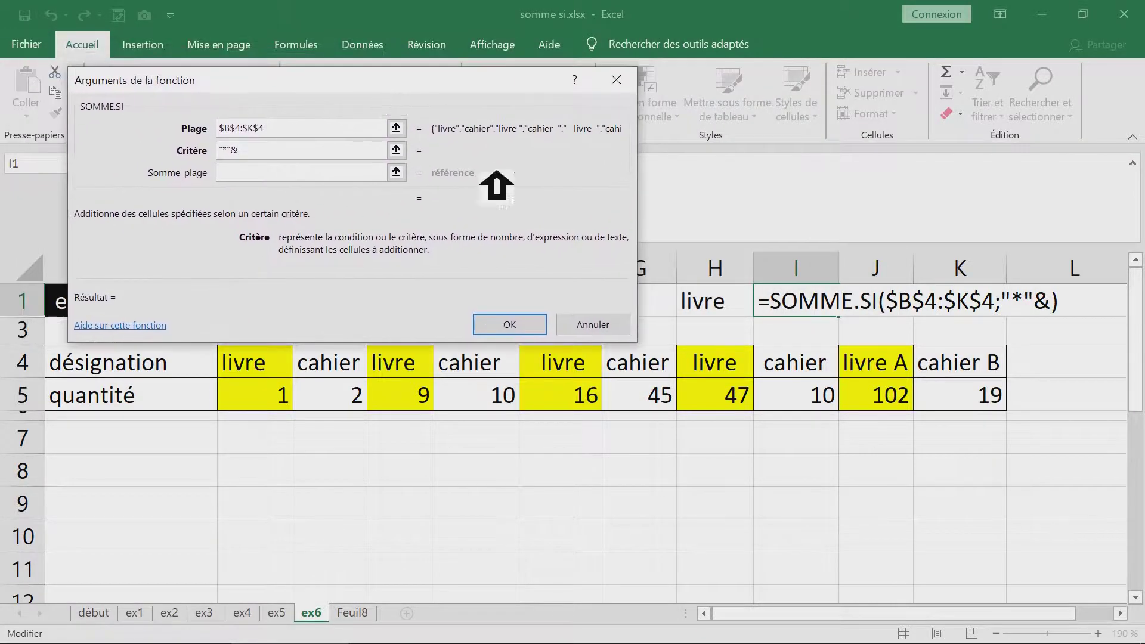
click(723, 301)
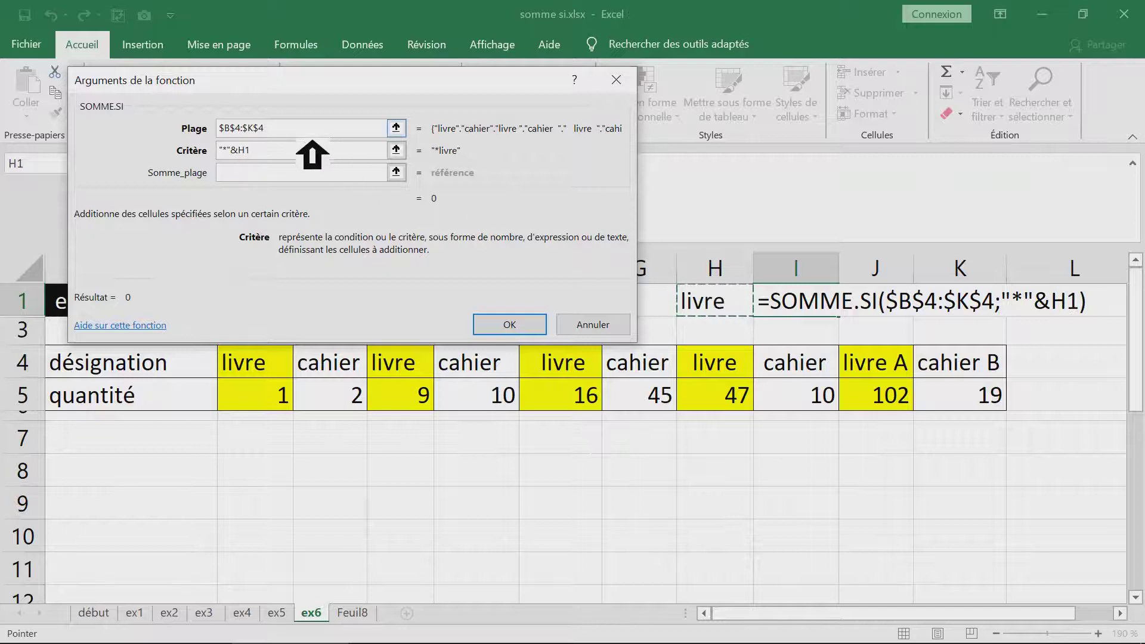
text(&)
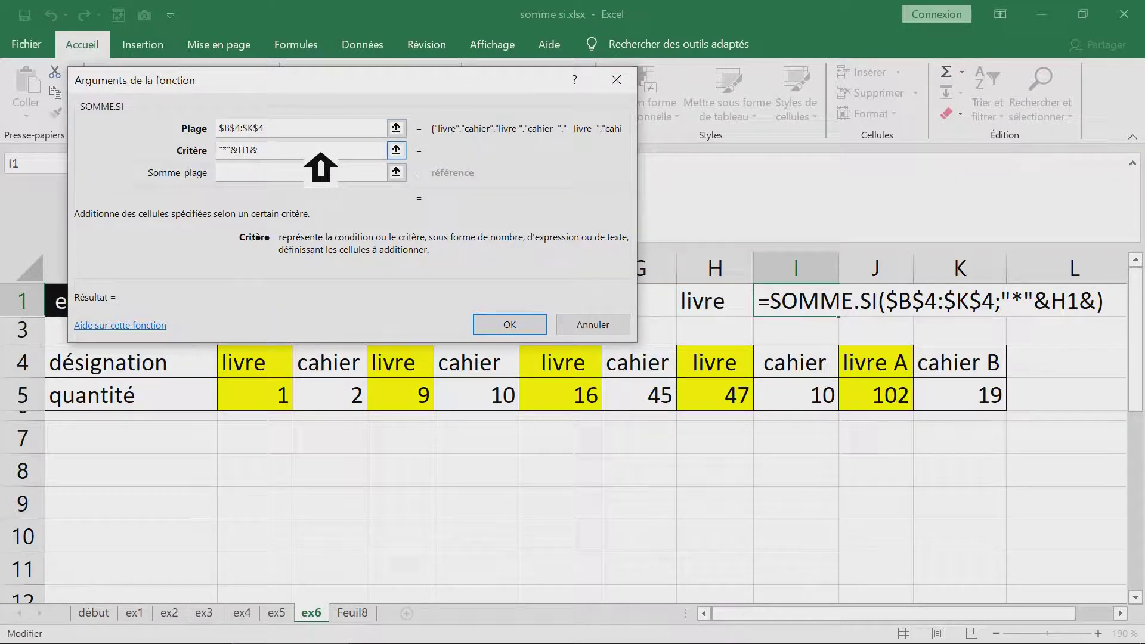
text("*")
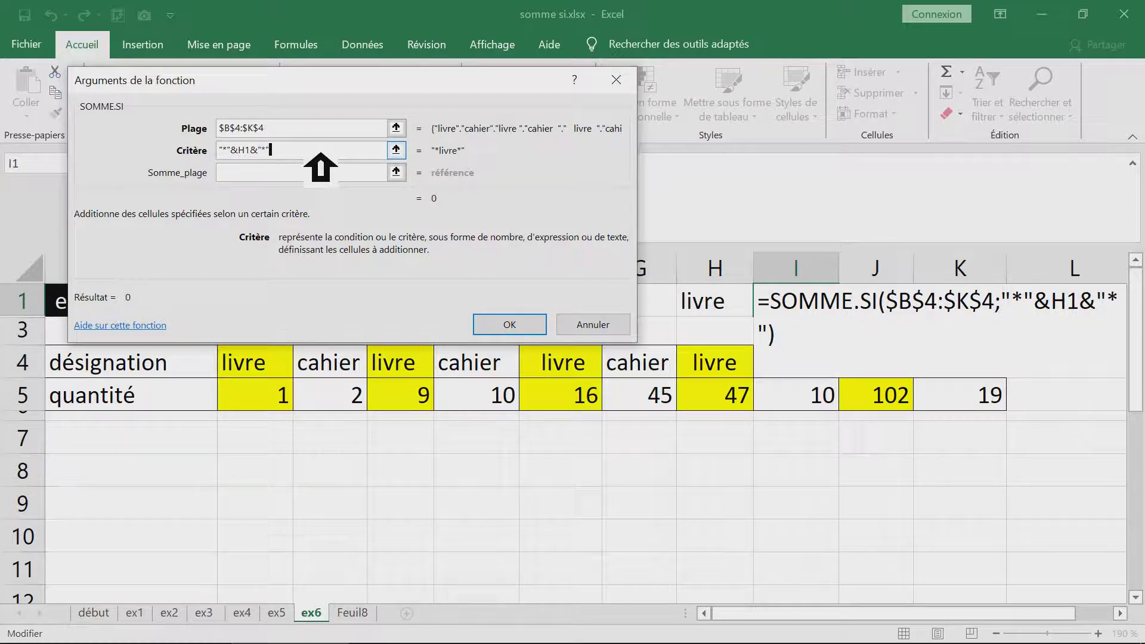
- Set the sum range of the SOMME.SI function to B5:K5
click(285, 172)
click(284, 395)
drag(284, 398, 973, 396)
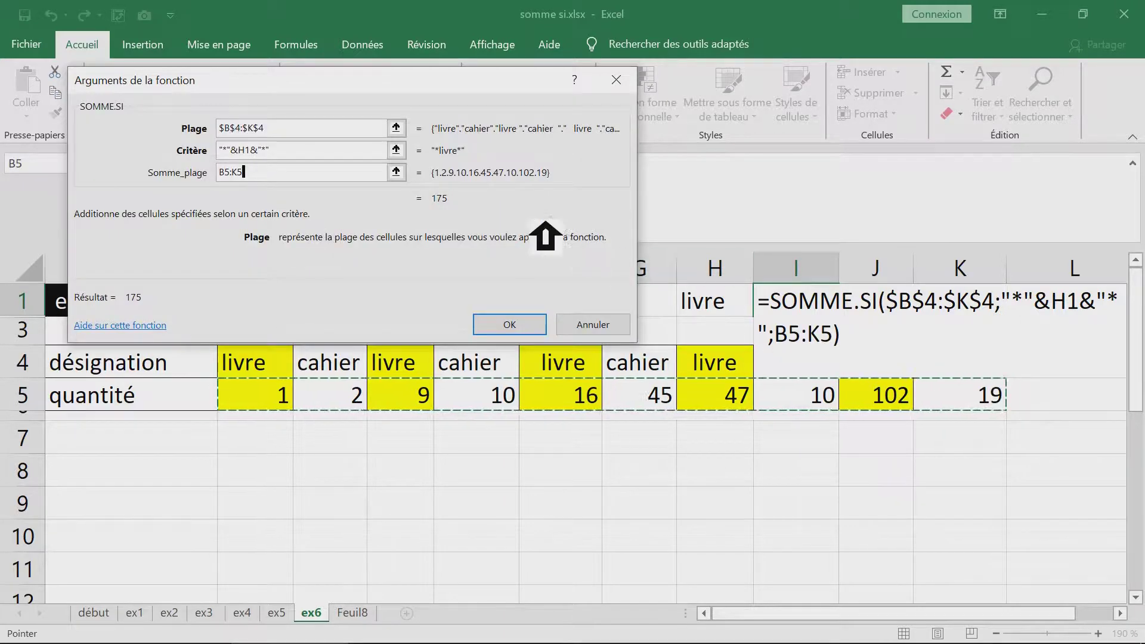
drag(354, 88, 439, 45)
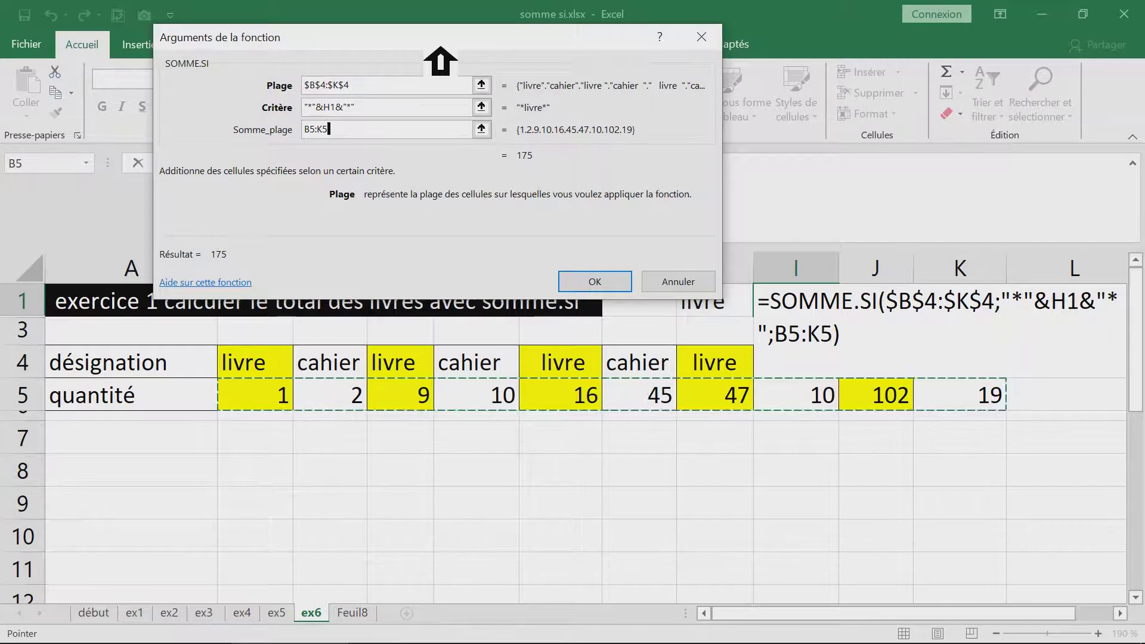
- Magnify the function arguments to examine the range and the wildcards joined to H1 in the criterion
key(super+plus)
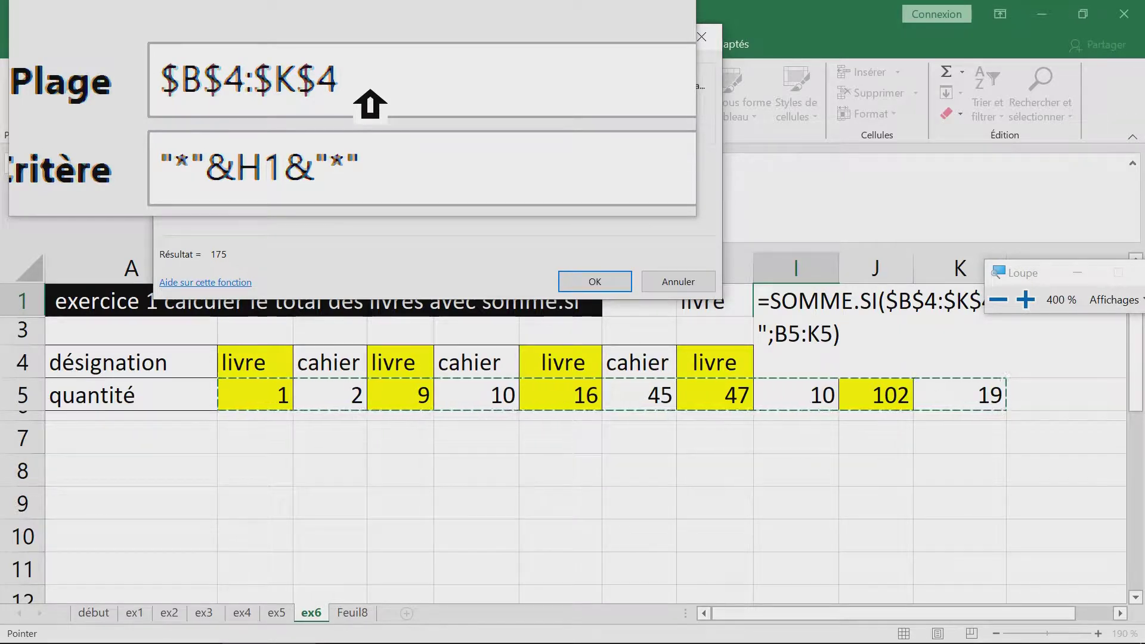
click(377, 106)
click(358, 111)
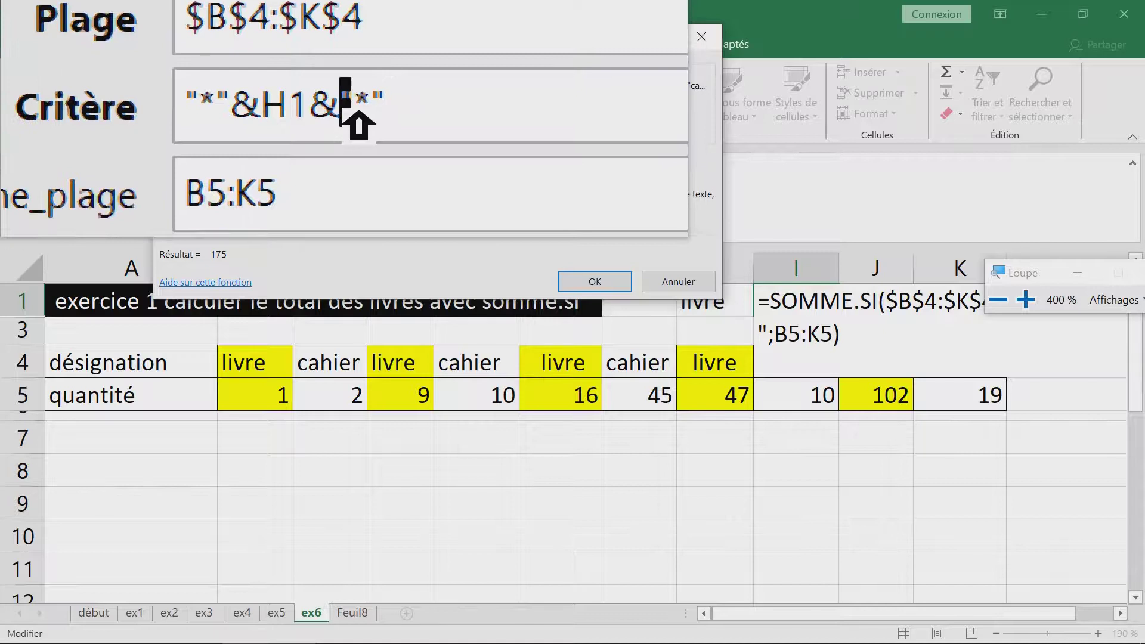
click(327, 112)
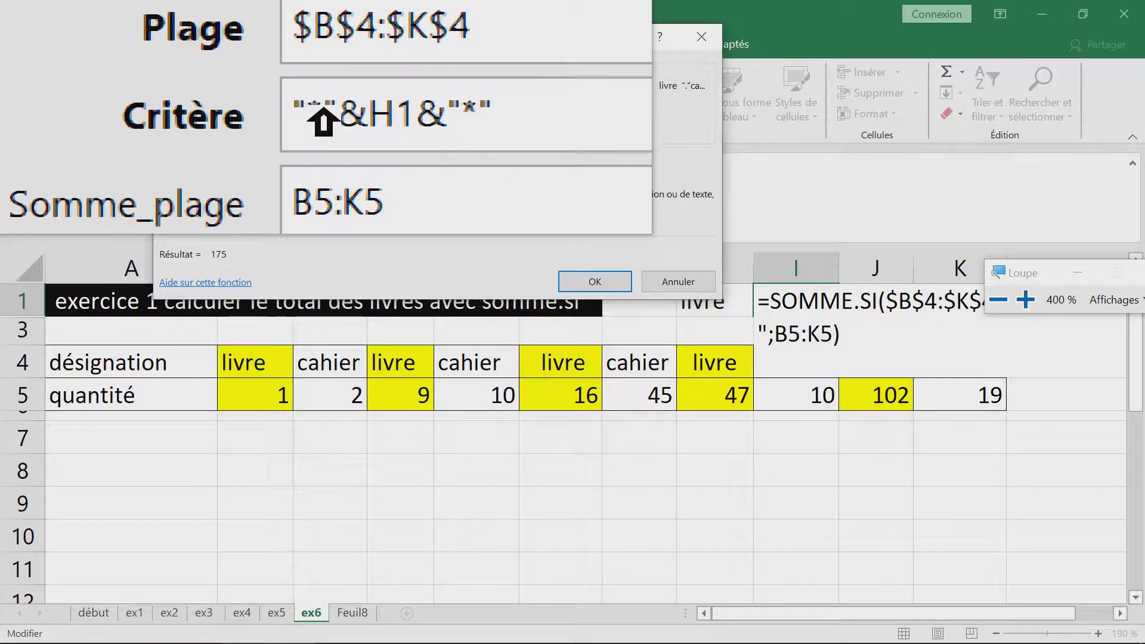
key(super+plus)
key(super+plus)
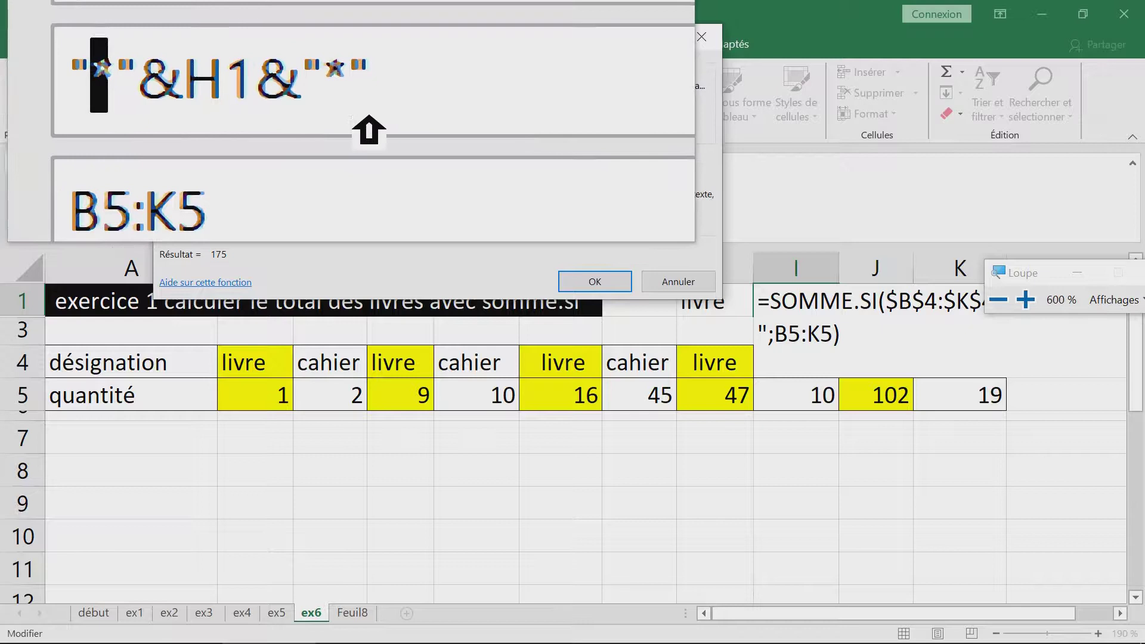
key(super+Escape)
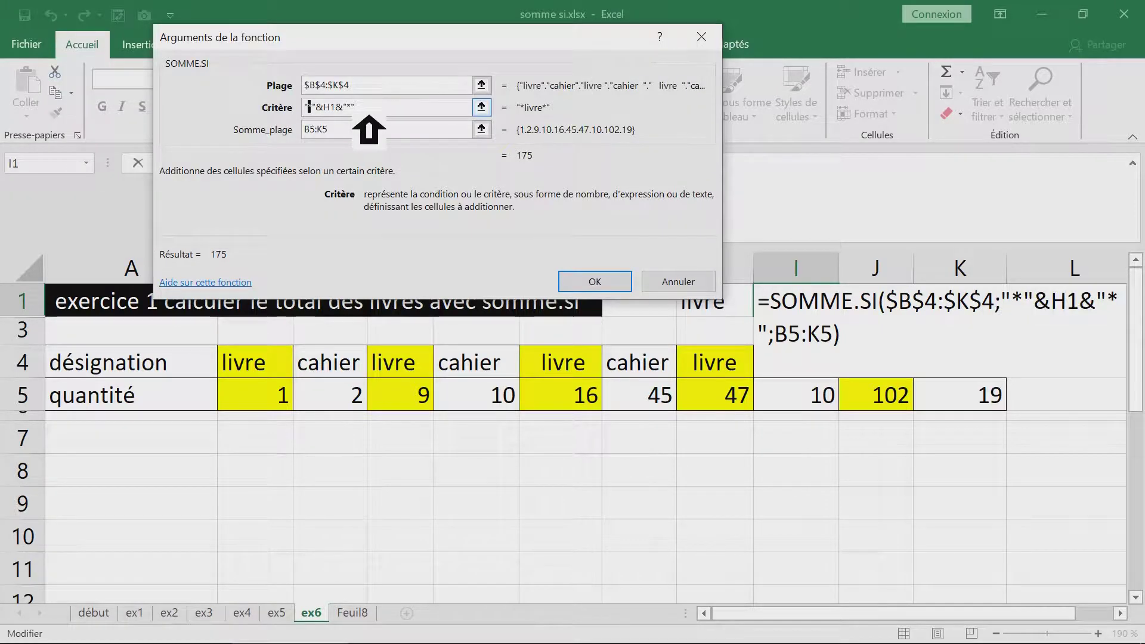
- Confirm the SOMME.SI formula in I1, then shrink the formula bar and collapse the ribbon
click(592, 276)
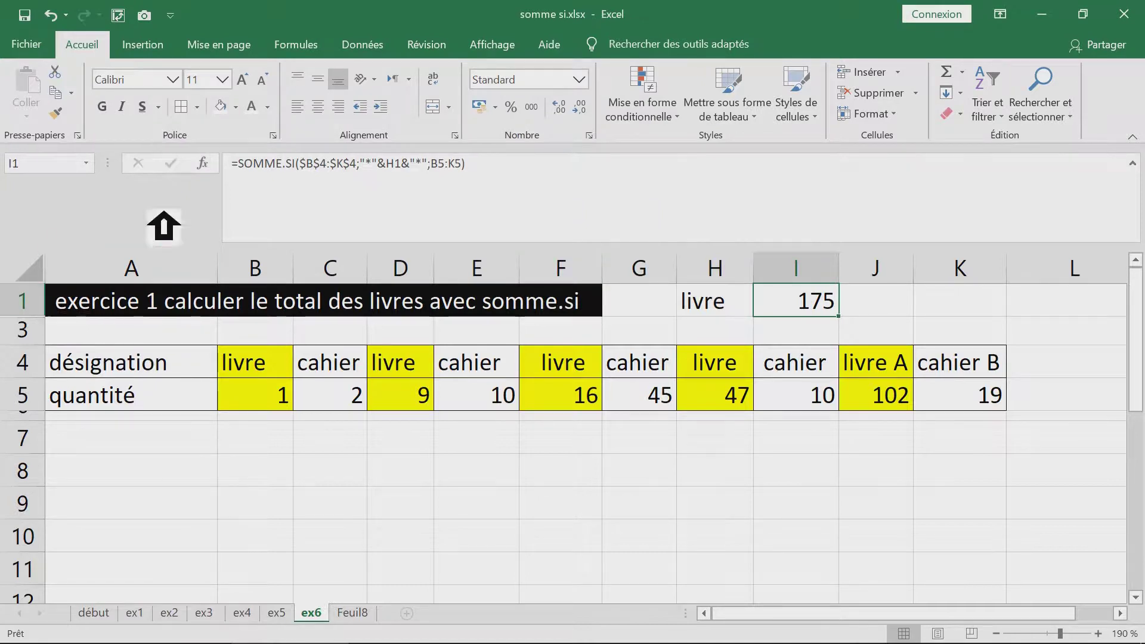
drag(348, 250, 350, 178)
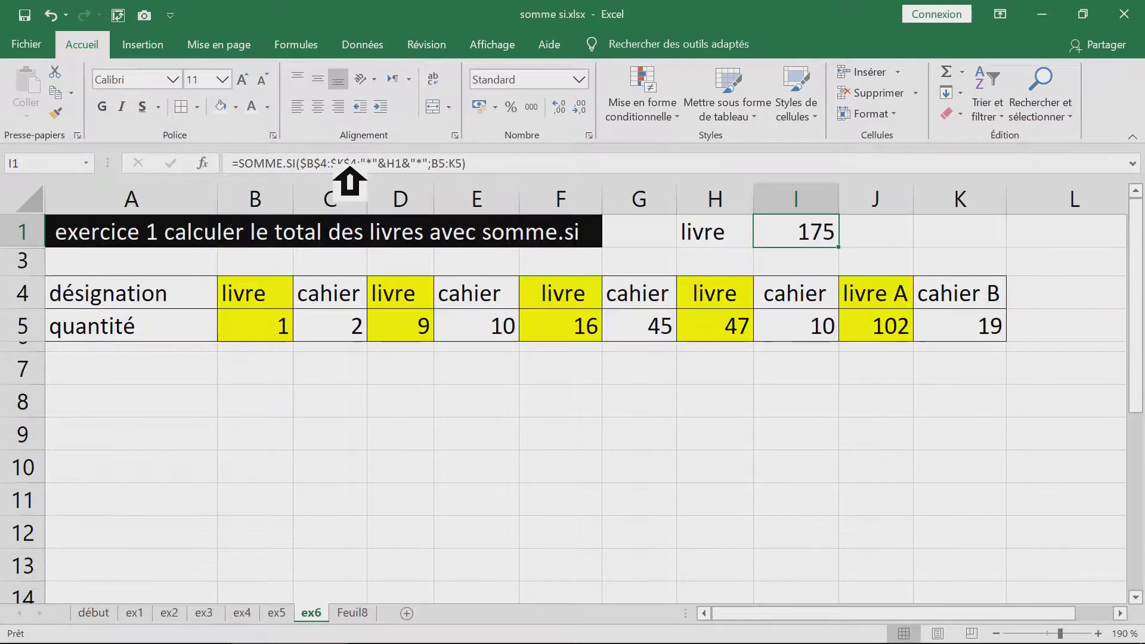
double_click(94, 45)
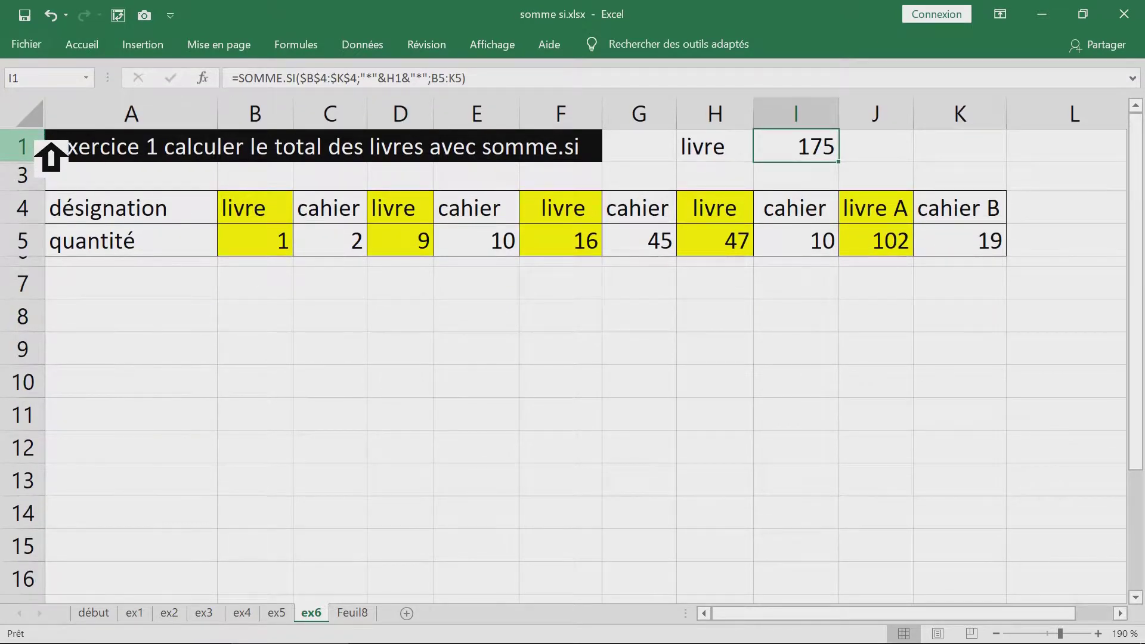
- Unhide the hidden row 2 between rows 1 and 5
drag(46, 146, 55, 268)
right_click(47, 214)
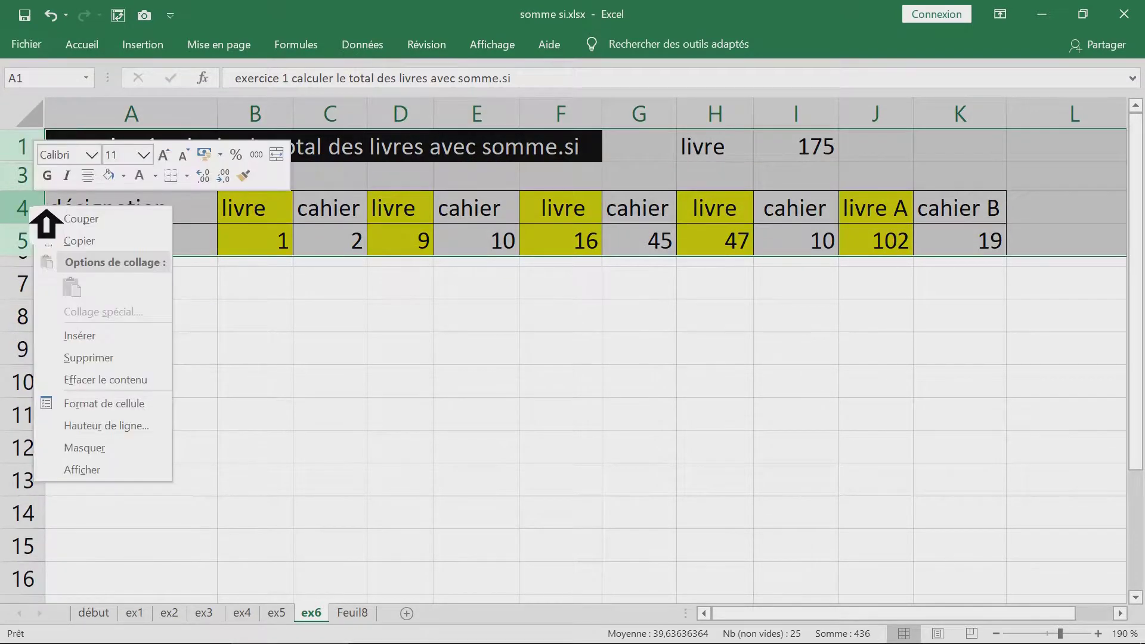
click(118, 471)
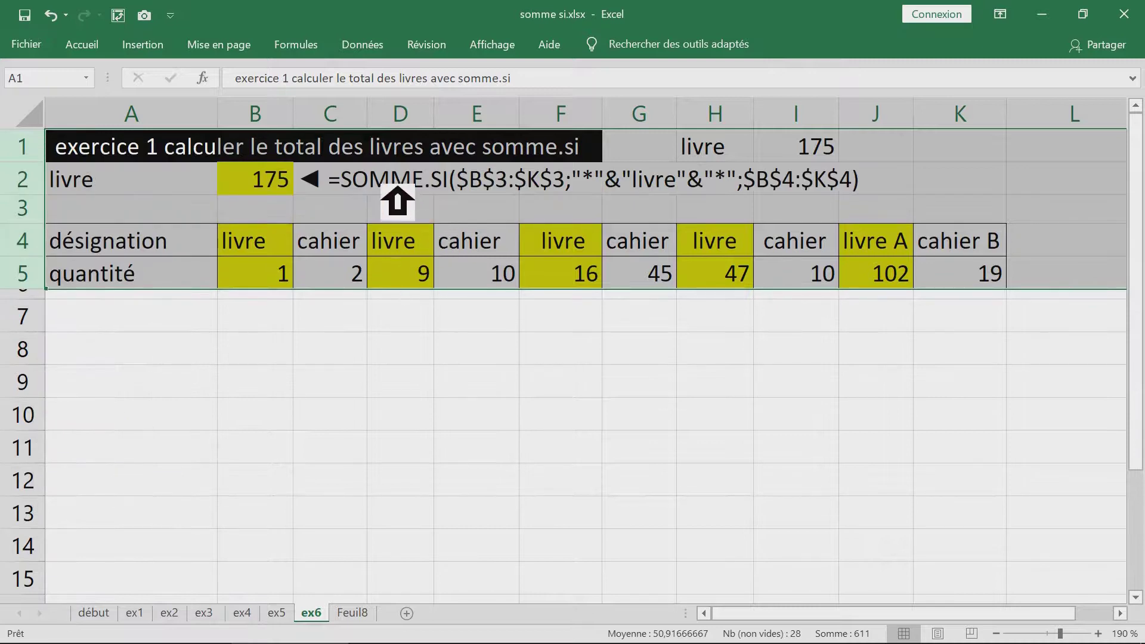
- In the SOMME.SI criterion of B2, replace the literal text "livre" with a reference to cell A2
click(292, 182)
click(285, 185)
double_click(274, 185)
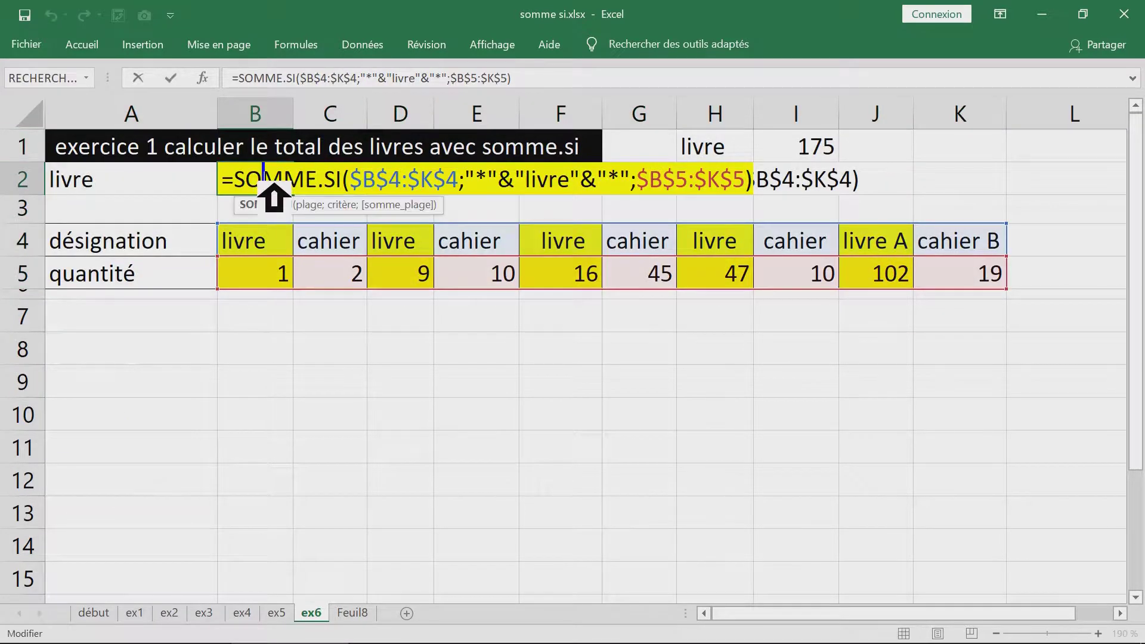
drag(477, 185, 643, 186)
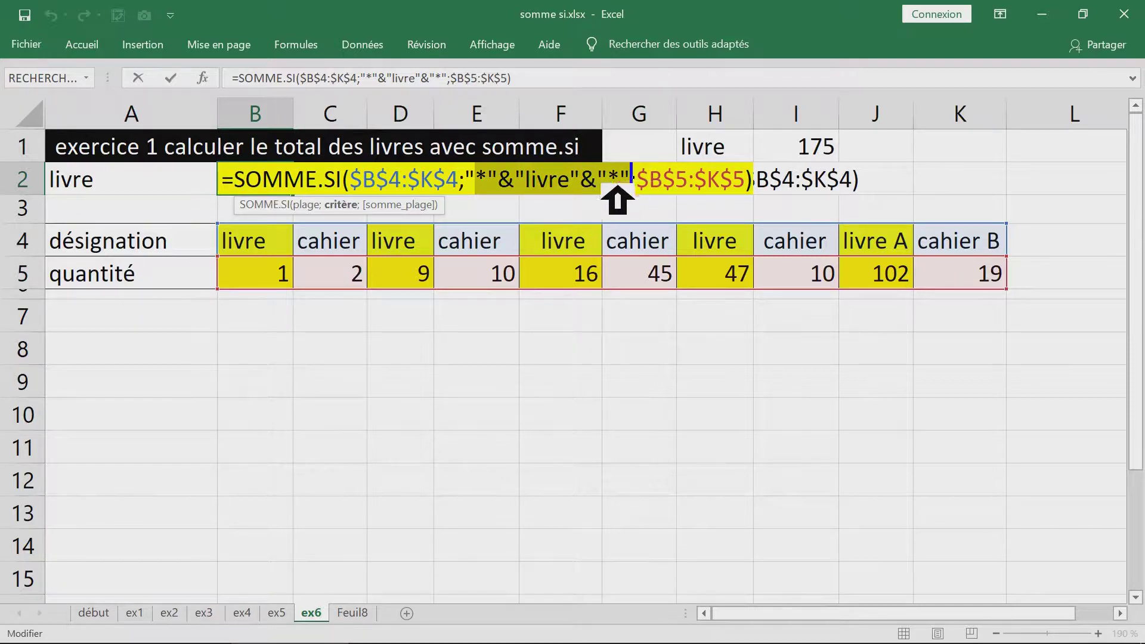
click(543, 186)
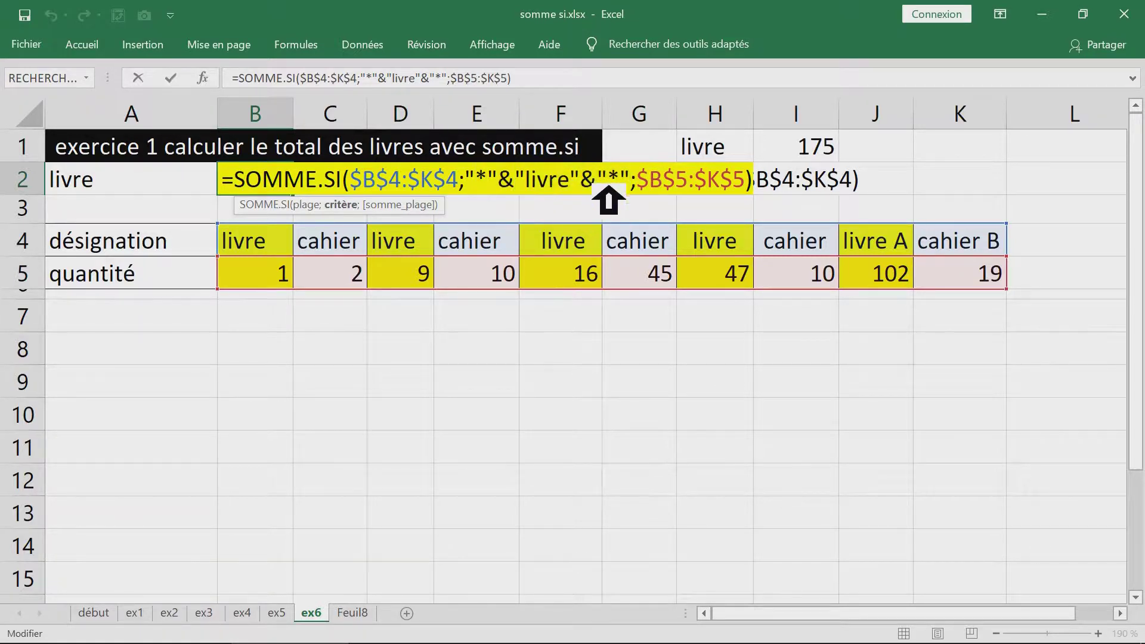
key(Delete)
key(Delete)
key(Delete)
key(Delete)
key(Delete)
key(Delete)
key(Delete)
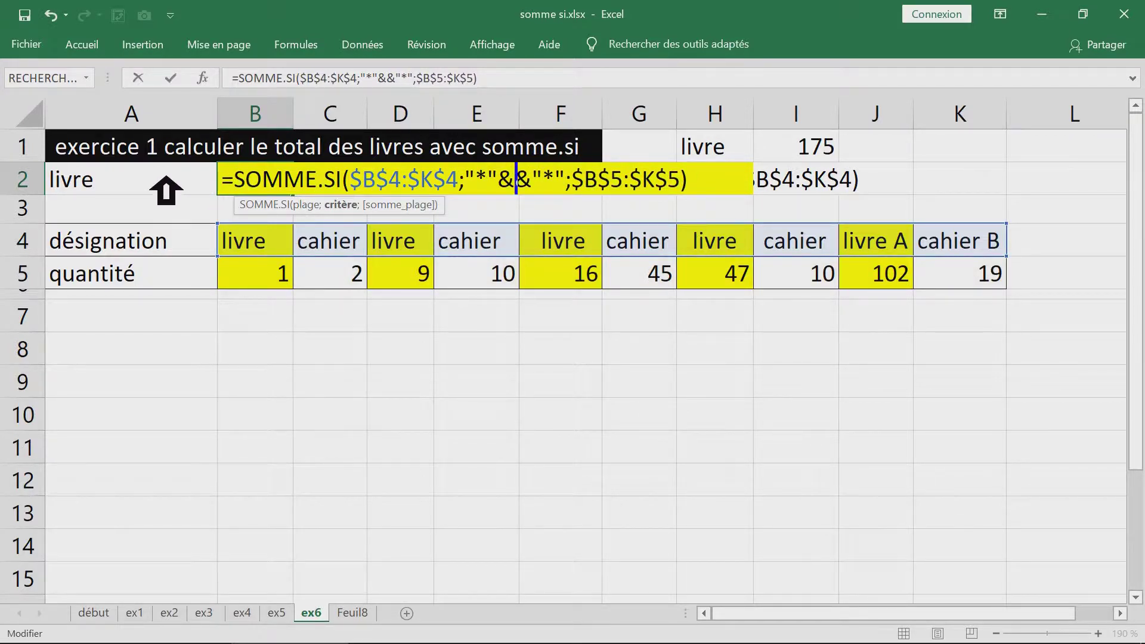
click(130, 179)
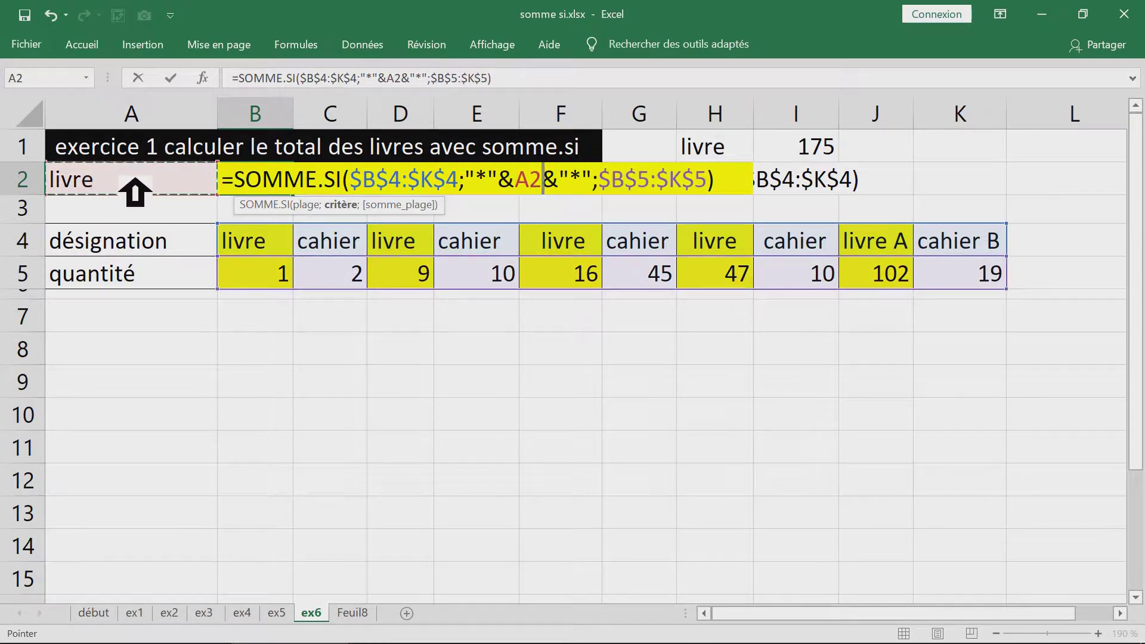
key(Return)
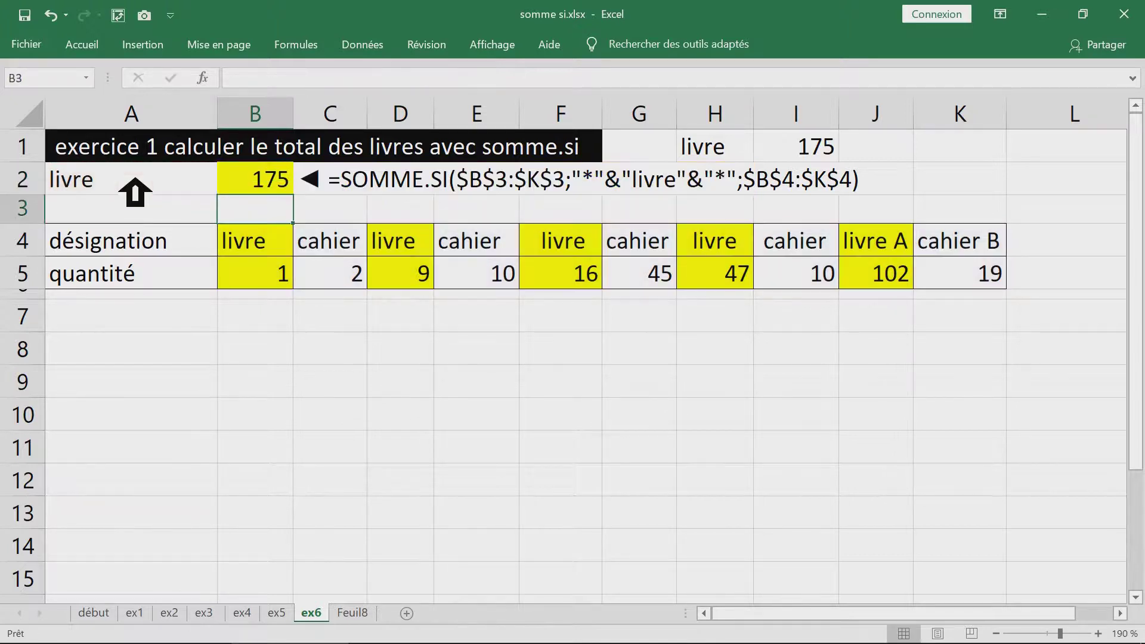
click(358, 179)
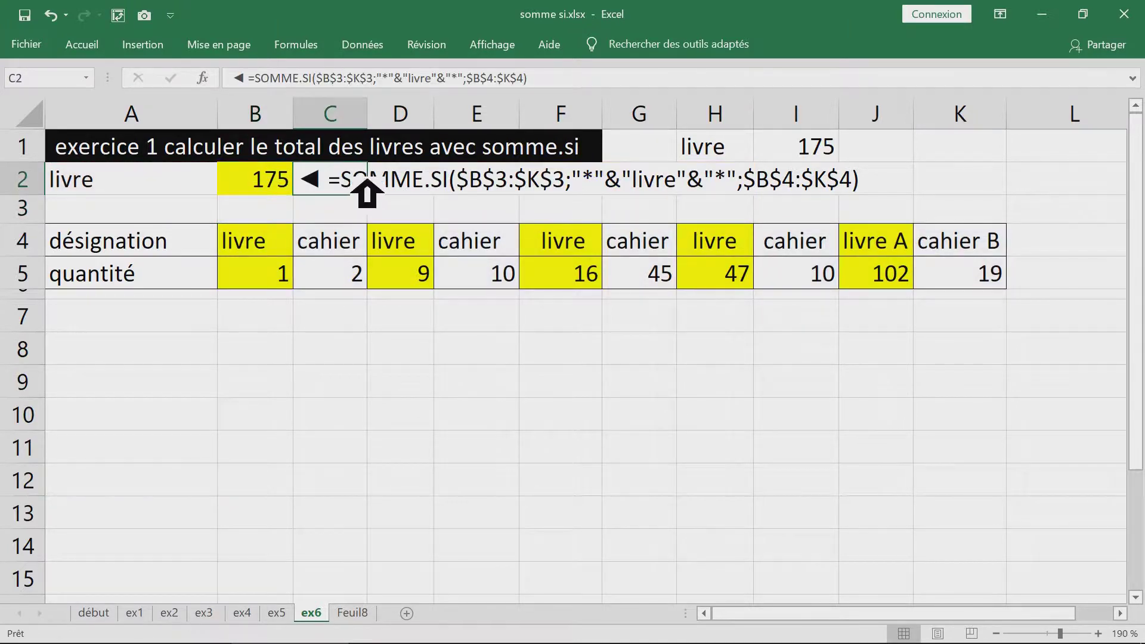
click(380, 79)
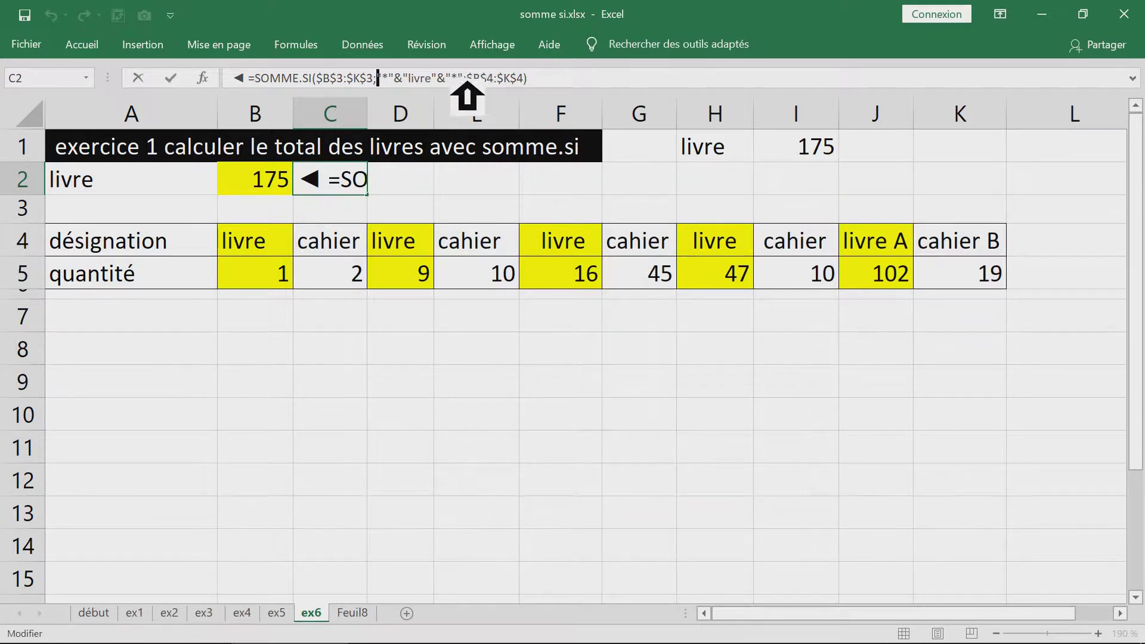
click(406, 78)
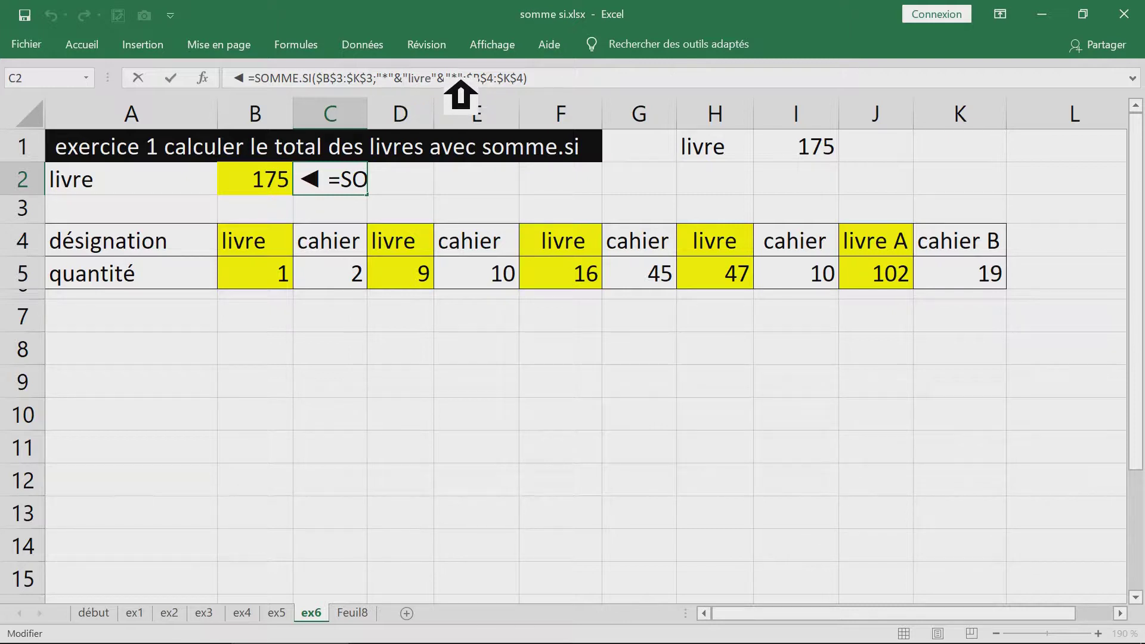
text(A2)
key(Delete)
key(Delete)
key(Delete)
key(Delete)
key(Delete)
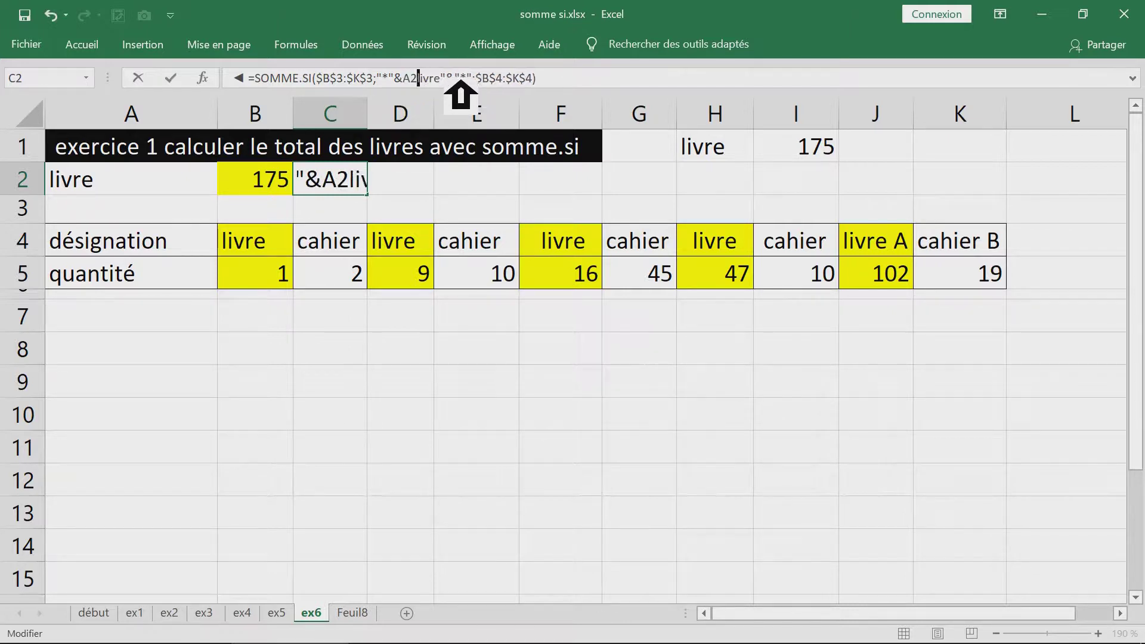
key(Delete)
key(Delete)
key(Delete)
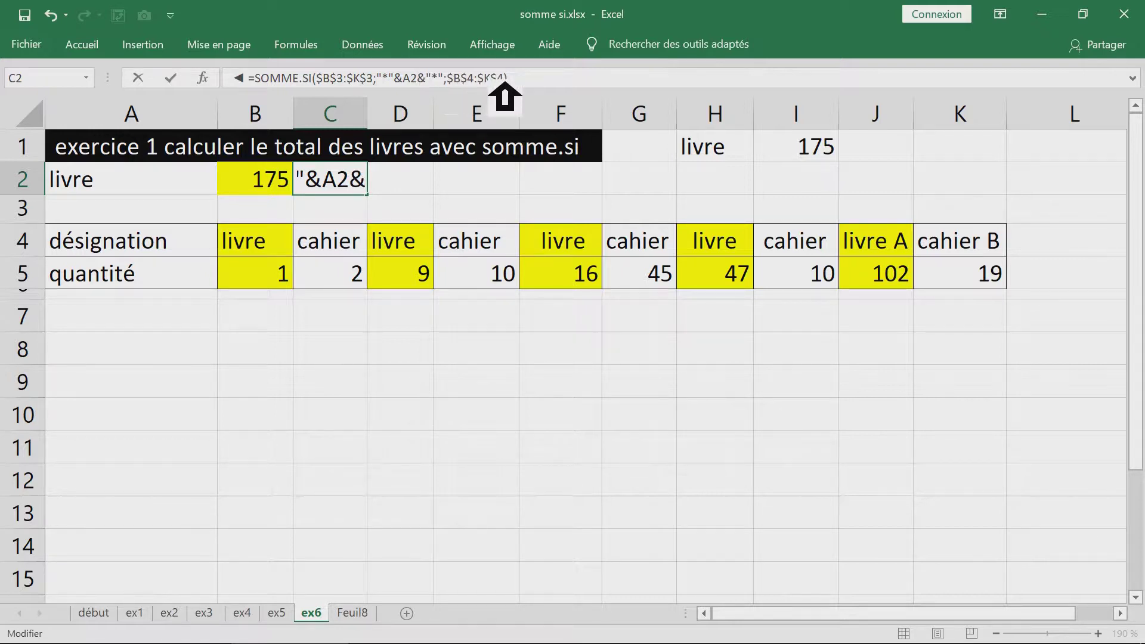
drag(549, 83, 233, 84)
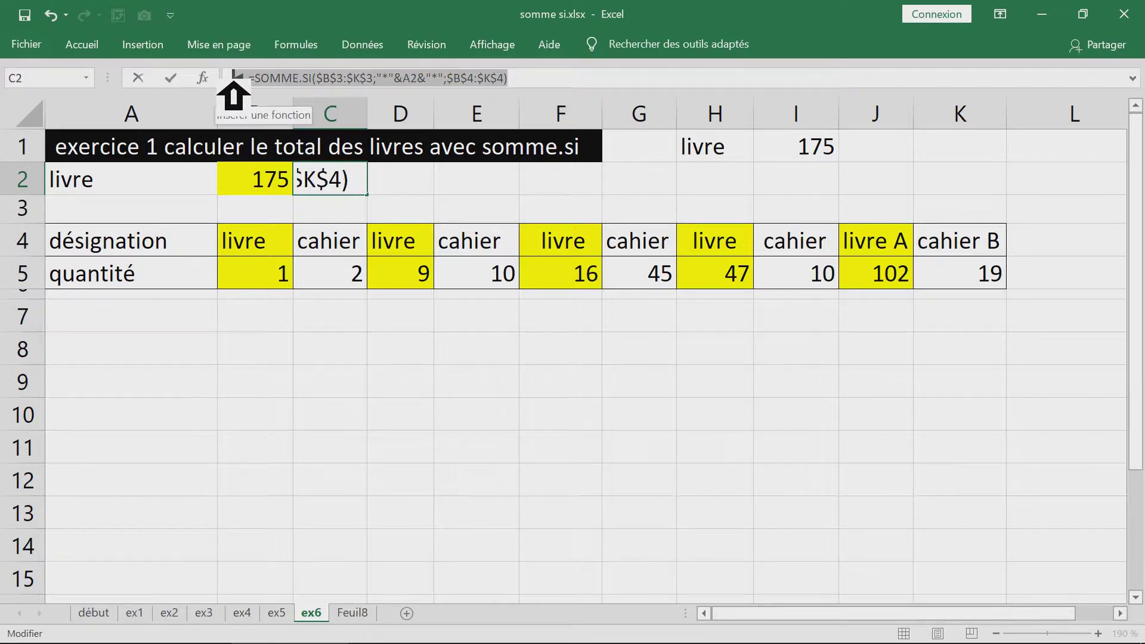
key(super+plus)
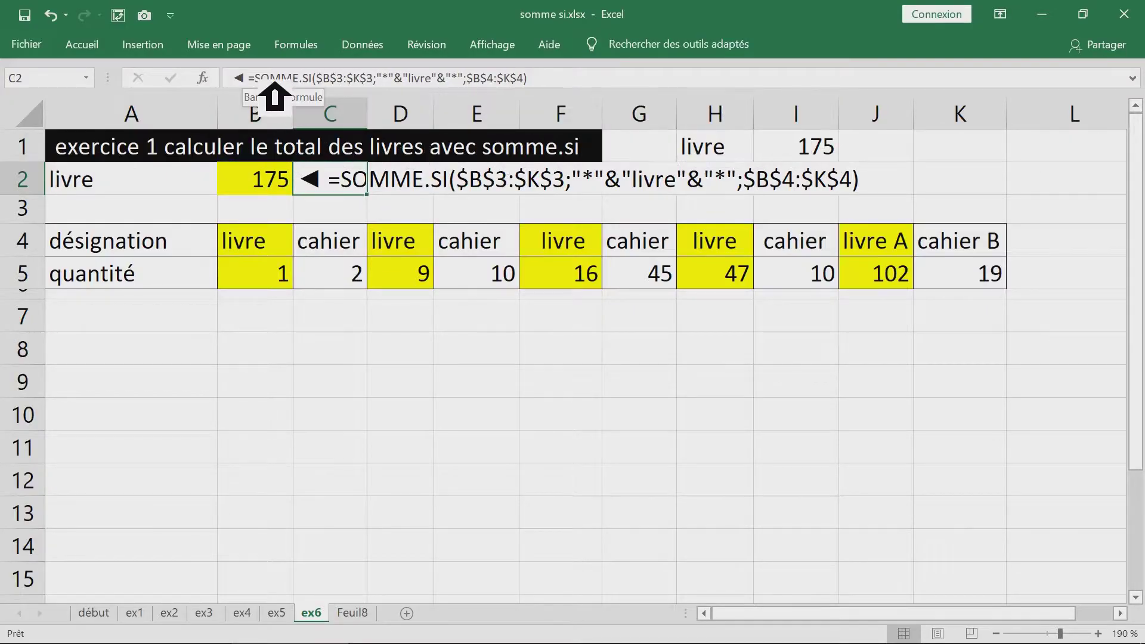
- Replace the formula text after the arrow in C2 with the copied B2 formula, =SOMME.SI($B$4:$K$4;"*"&A2&"*";$B$5:$K$5)
drag(250, 78, 480, 78)
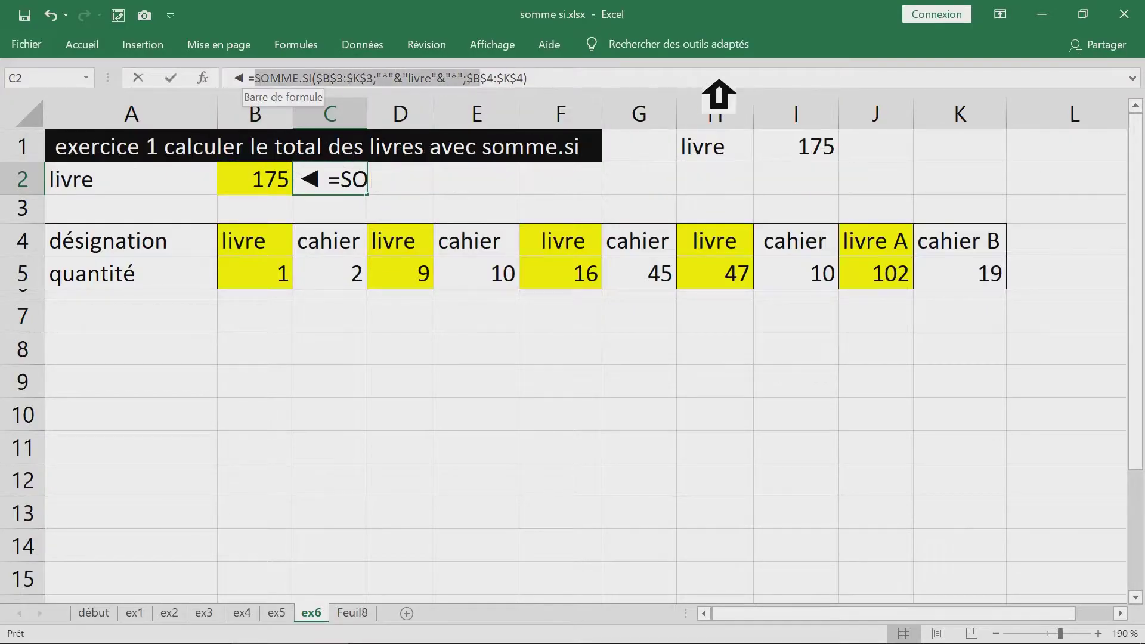
drag(718, 79, 745, 79)
key(Delete)
key(ctrl+v)
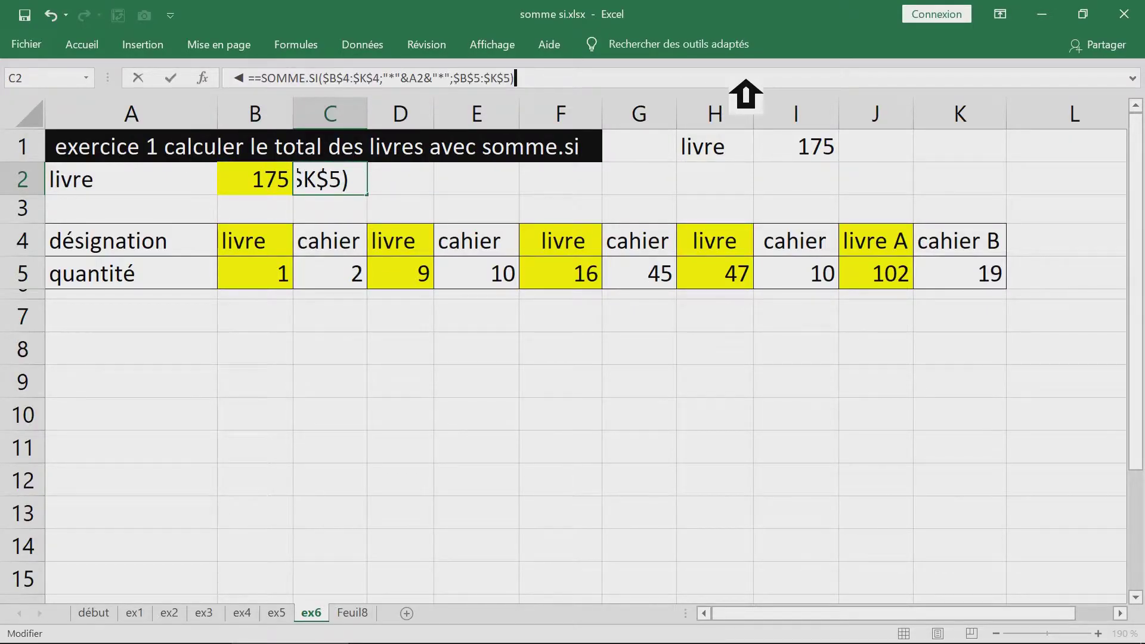
key(Return)
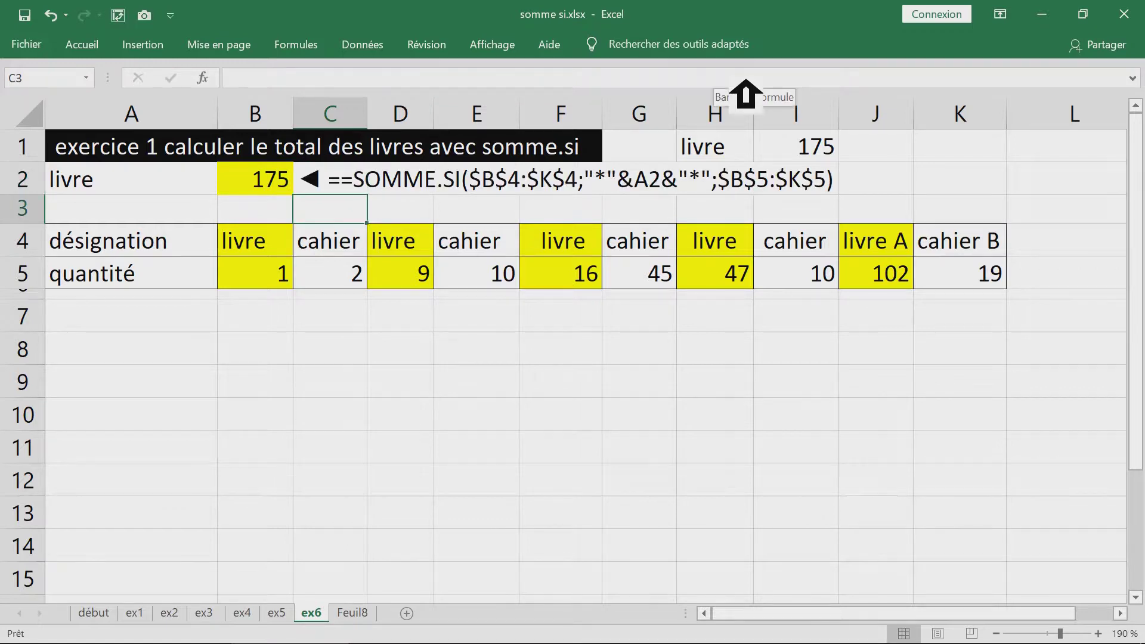
- Test the livre total by setting the quantity in B5 to 154 and the livre A quantity in J5 to 258
click(287, 274)
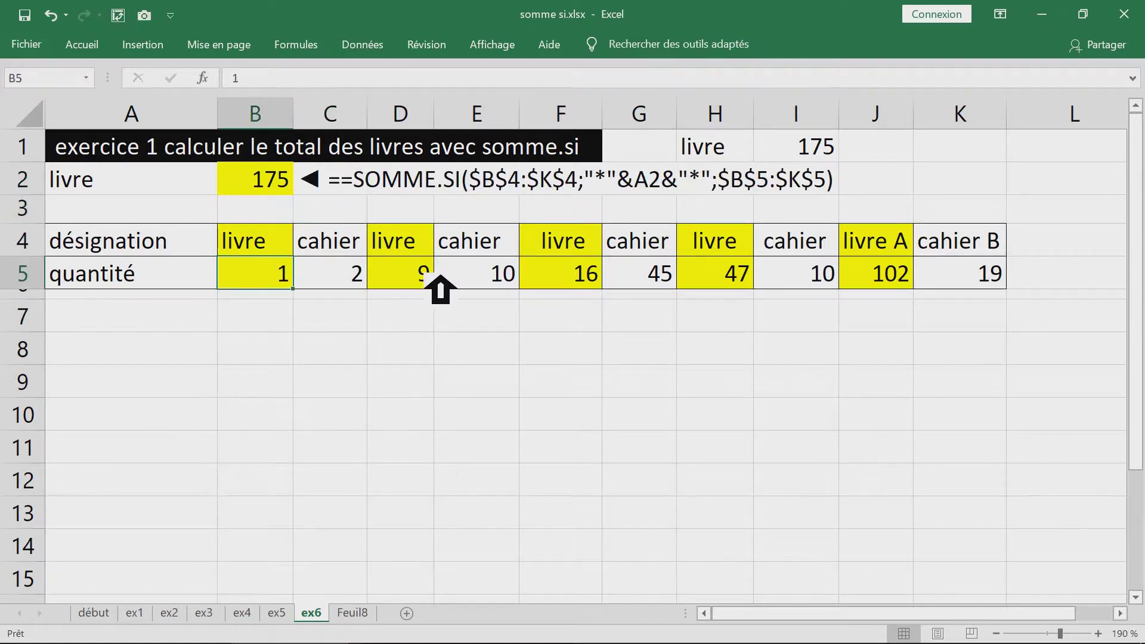
text(154)
key(Return)
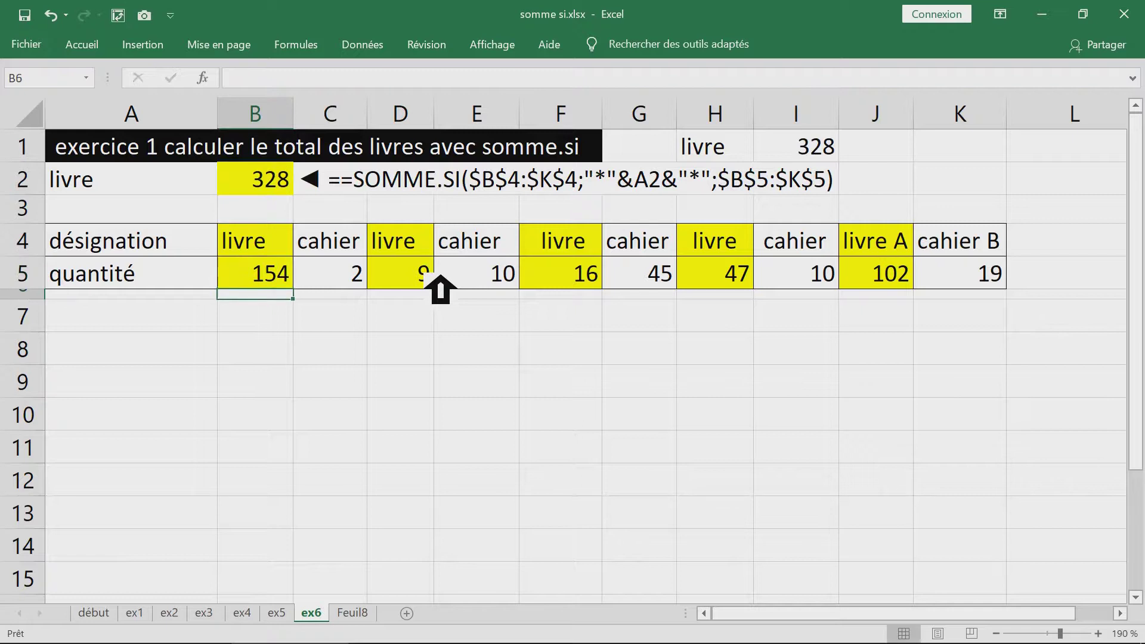
click(284, 191)
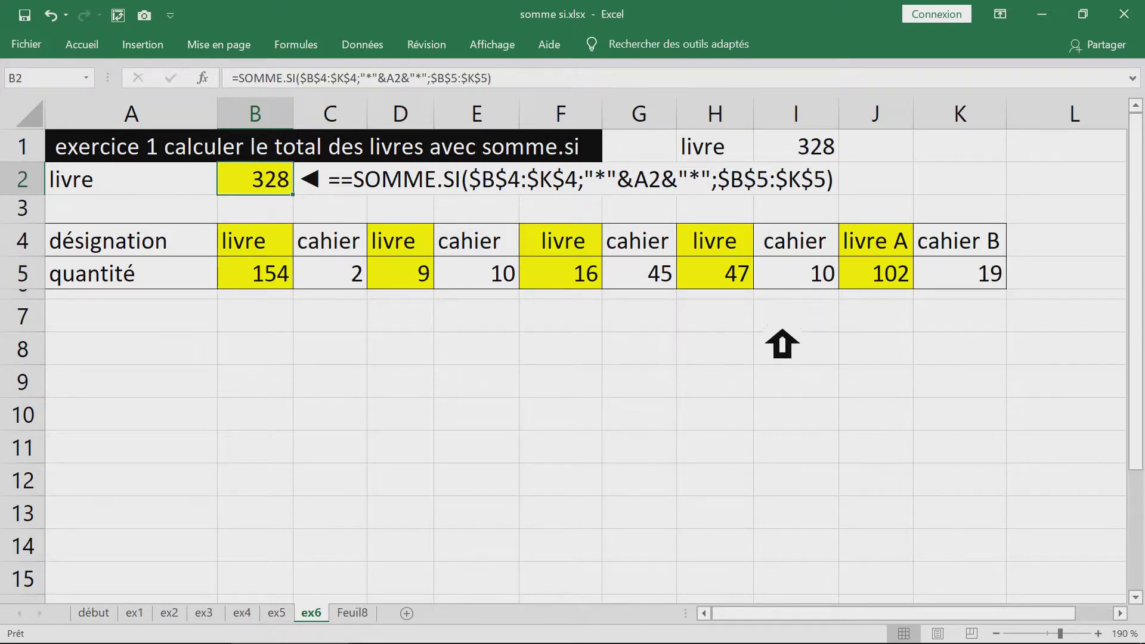
click(743, 277)
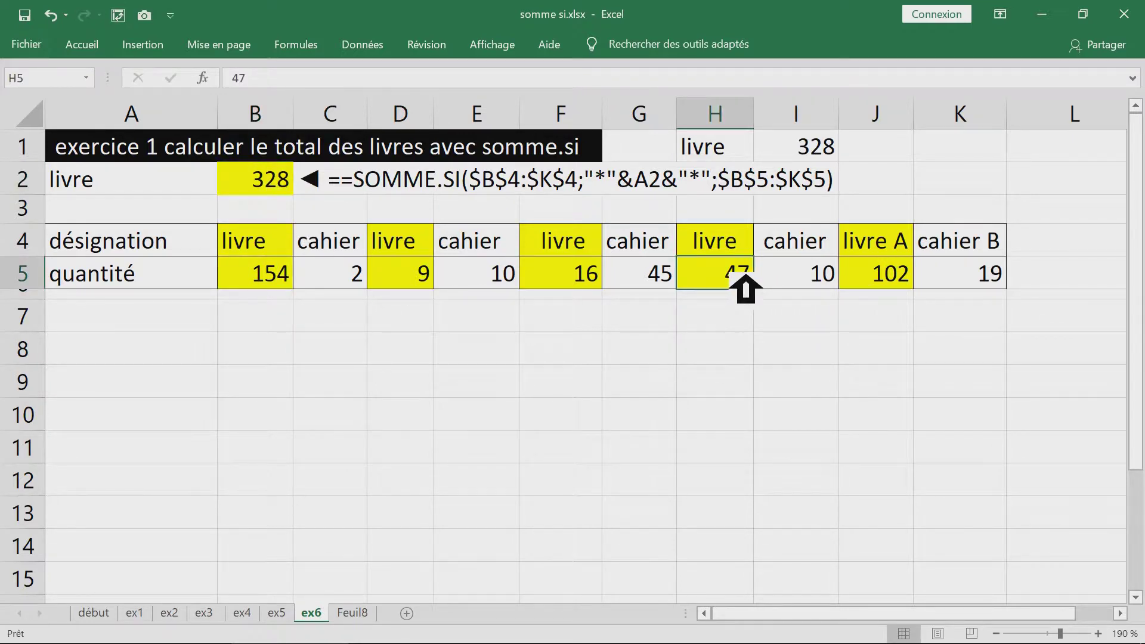
click(881, 277)
text(258)
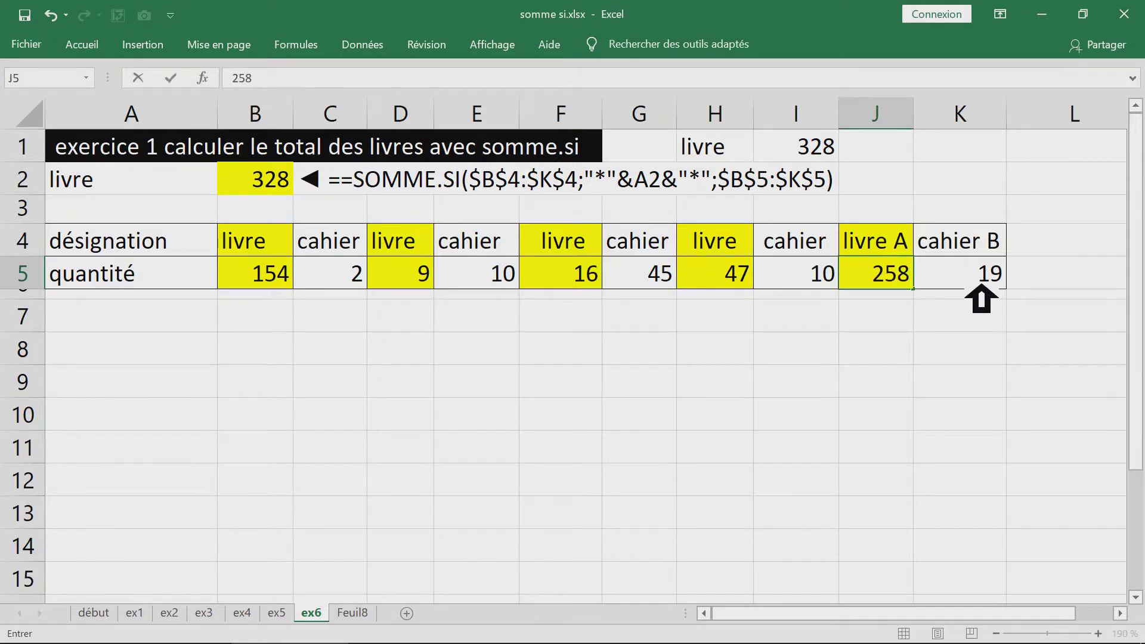
key(Return)
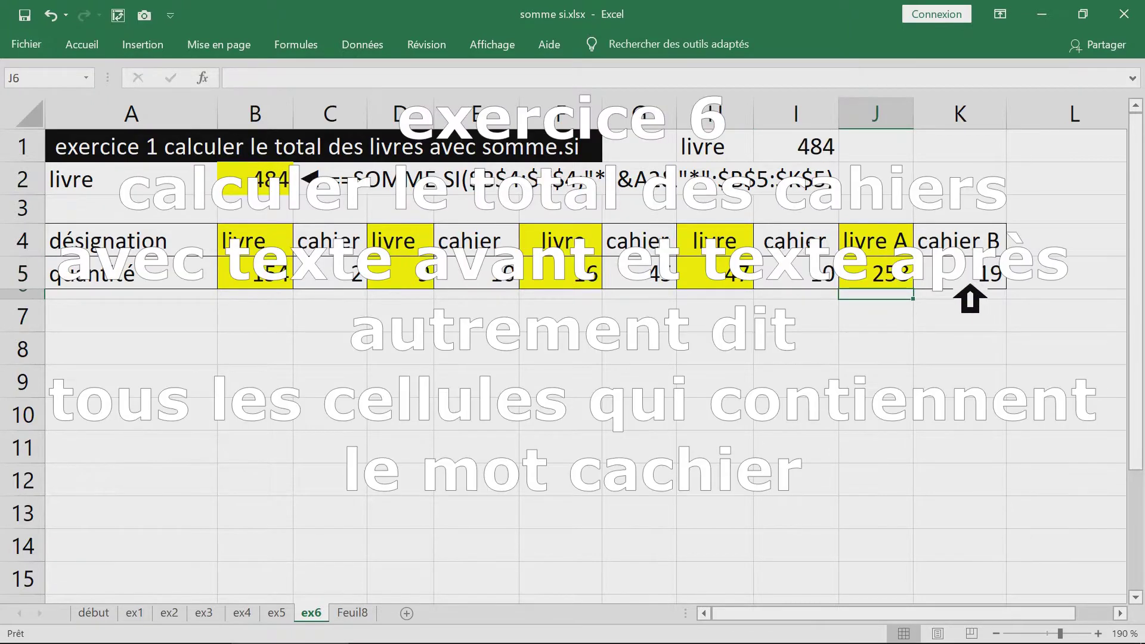